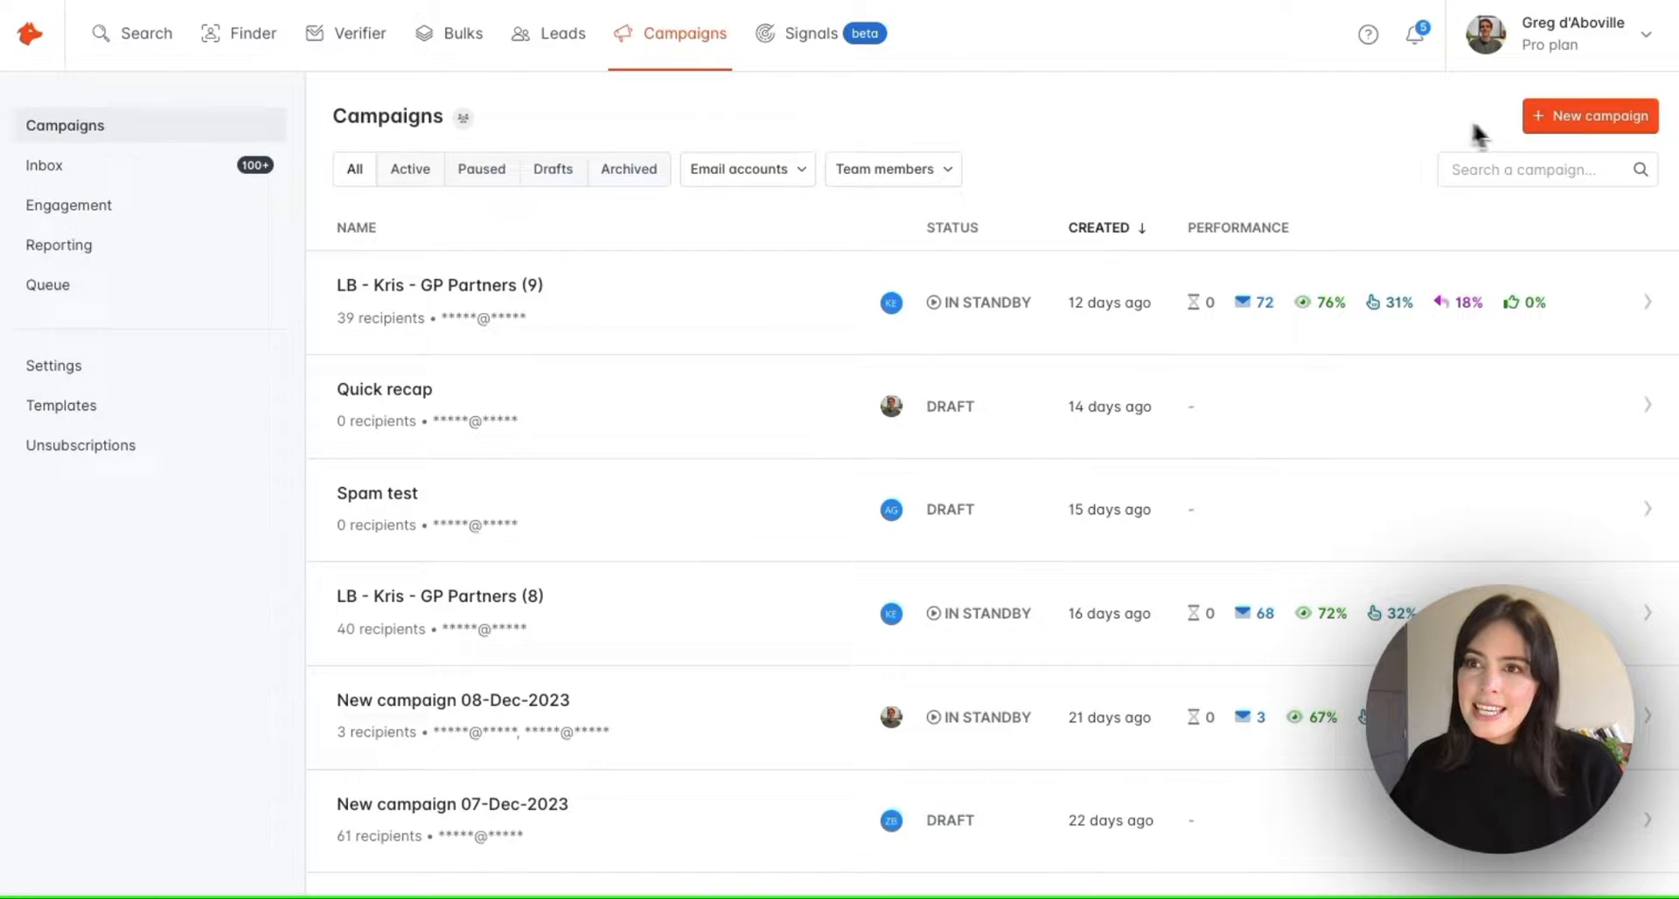
# Create a new campaign draft and rename it to the autofilled '… Campaign - Dec. 2023' title
pyautogui.click(1548, 127)
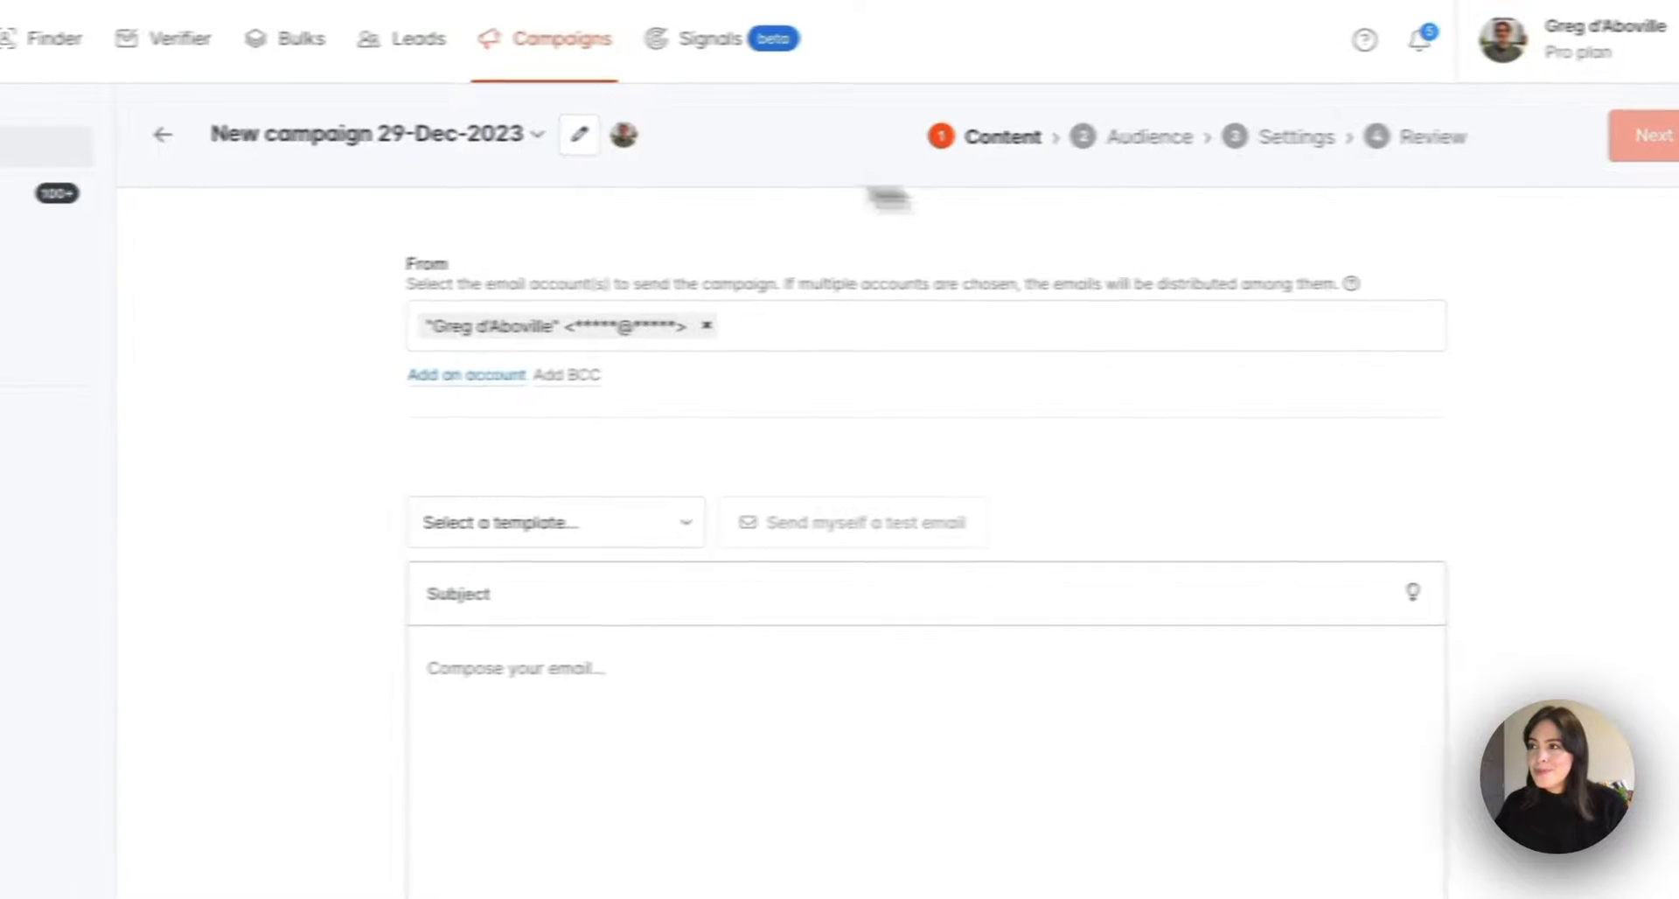
pyautogui.click(703, 140)
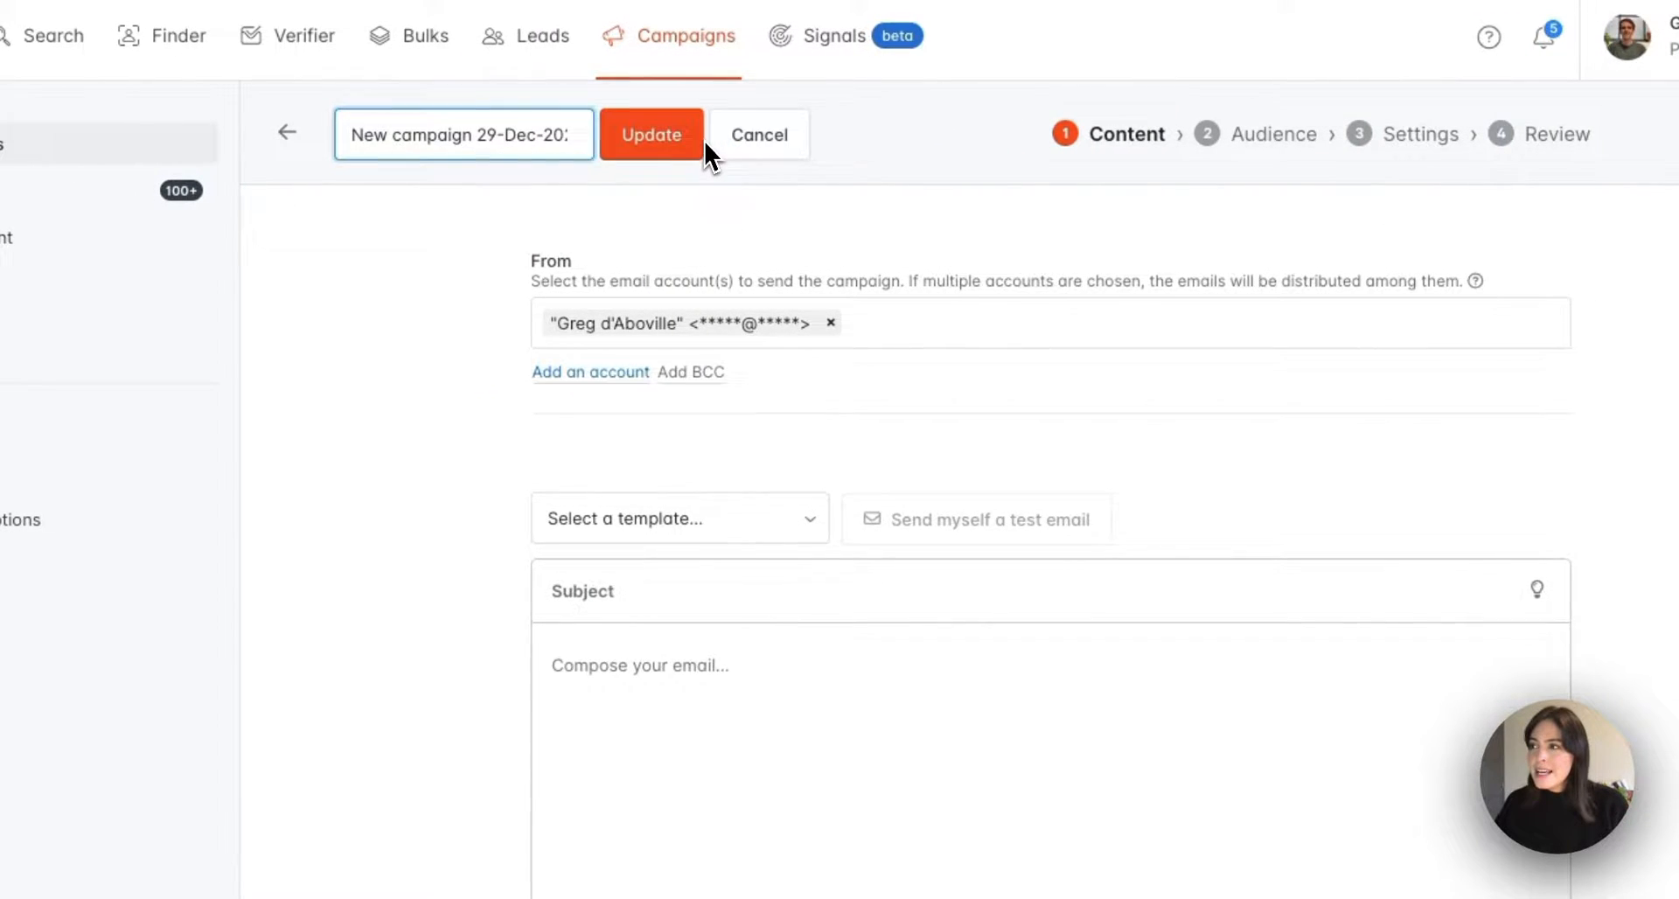
pyautogui.tripleClick(514, 139)
pyautogui.write("Janette's")
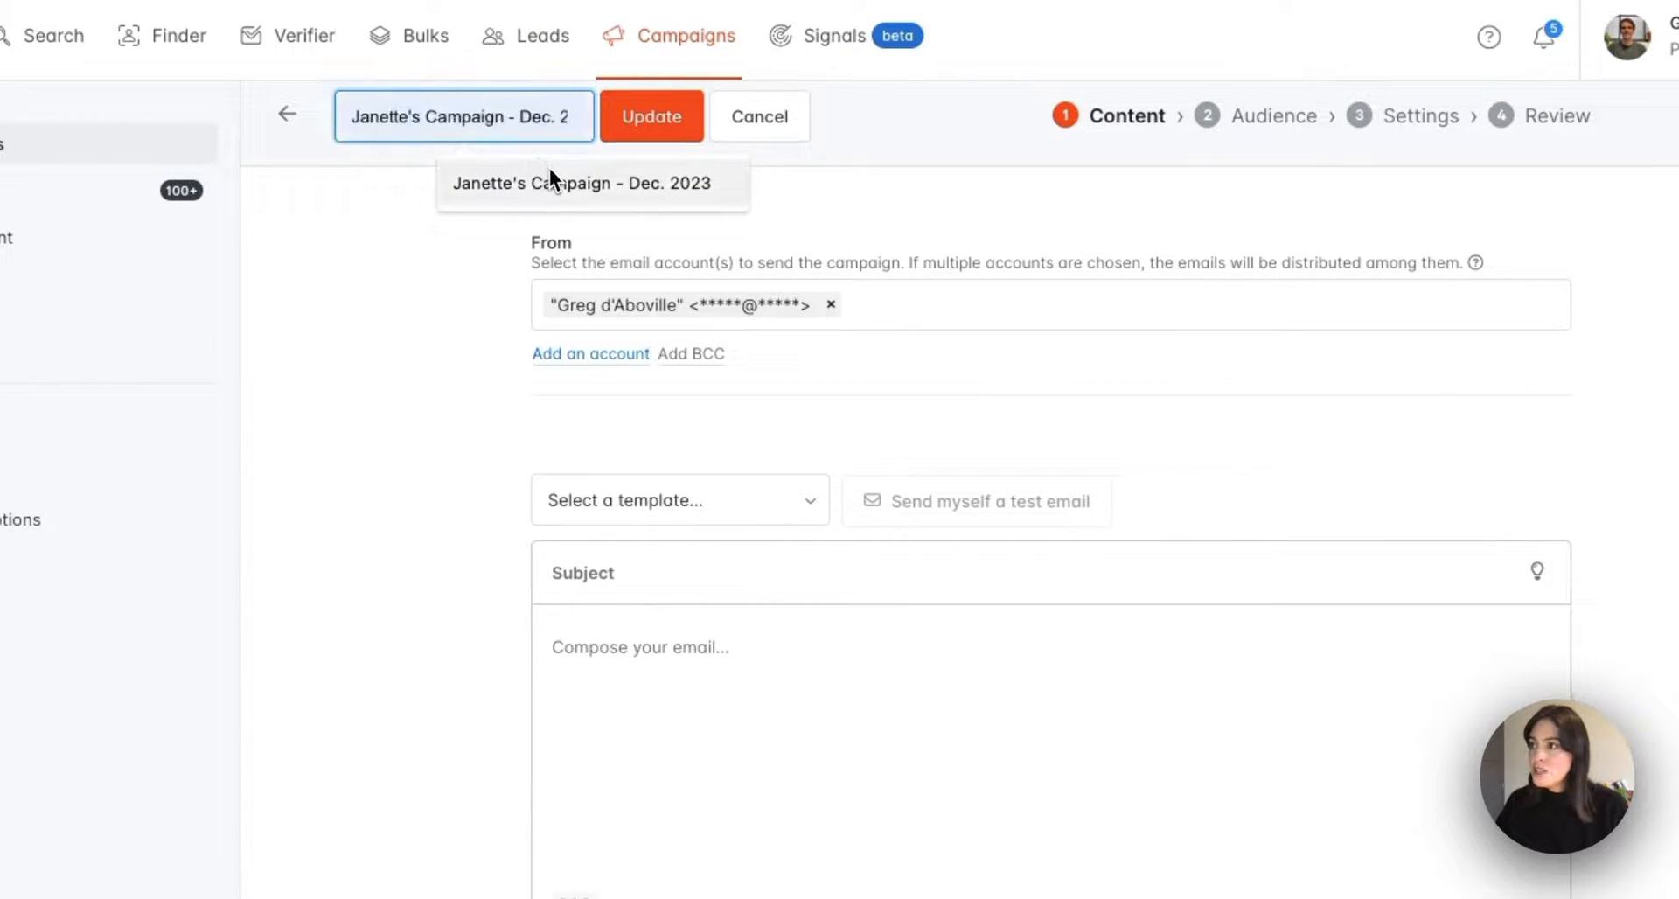
pyautogui.click(550, 175)
pyautogui.click(645, 136)
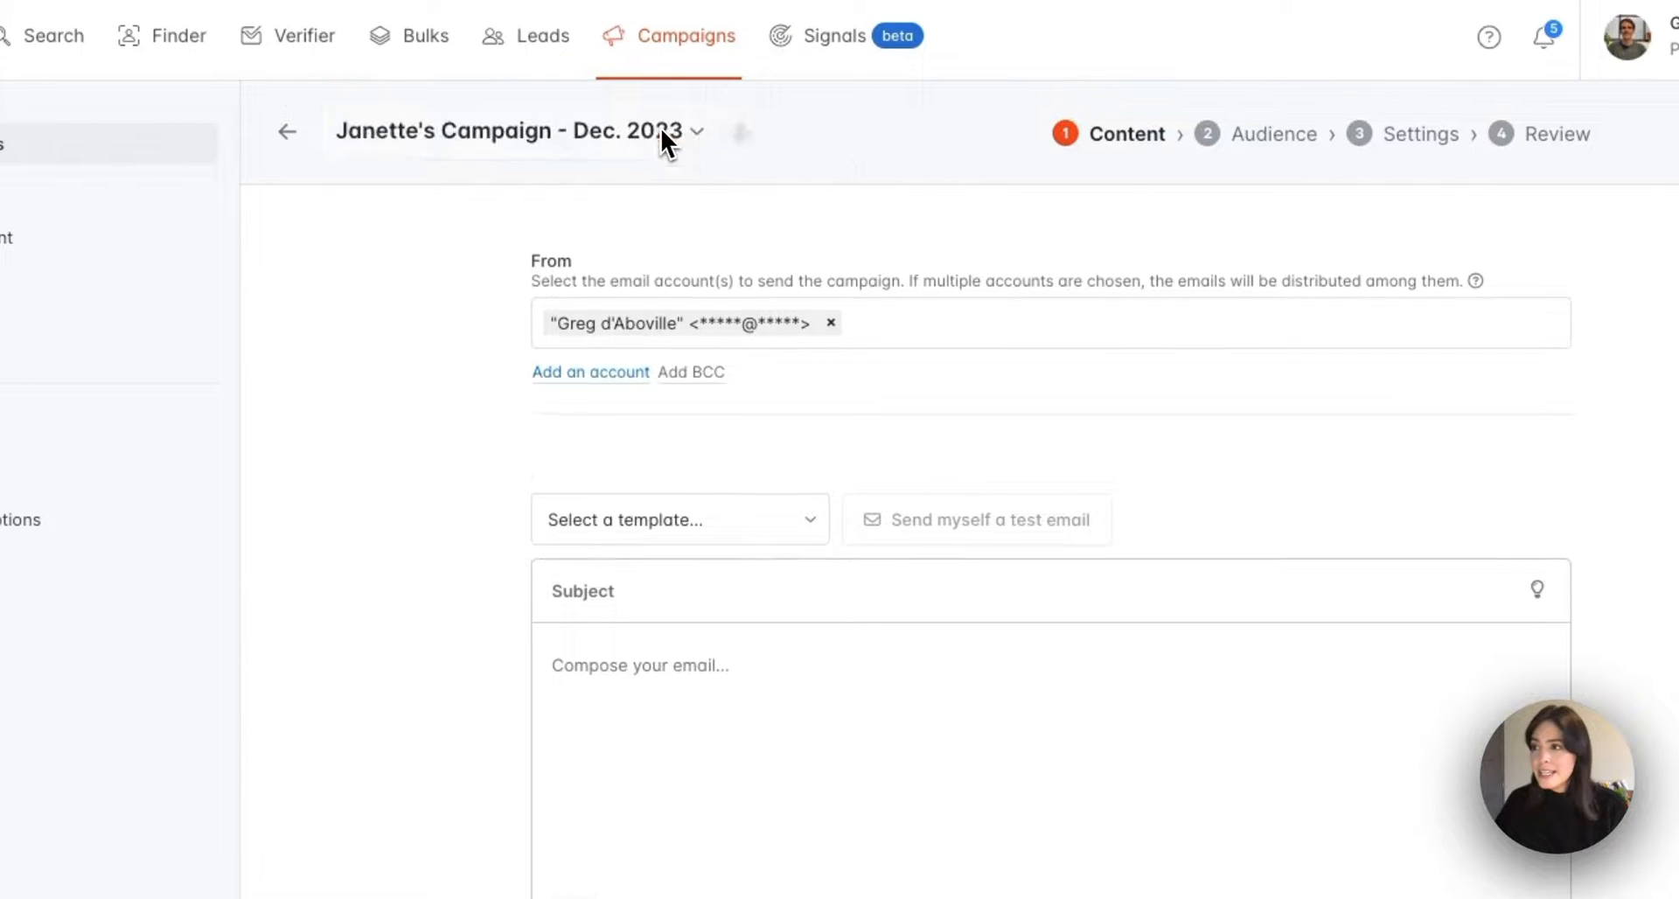
# Add two more sending accounts to the From field for three senders in total
pyautogui.scroll(-3, 989, 329)
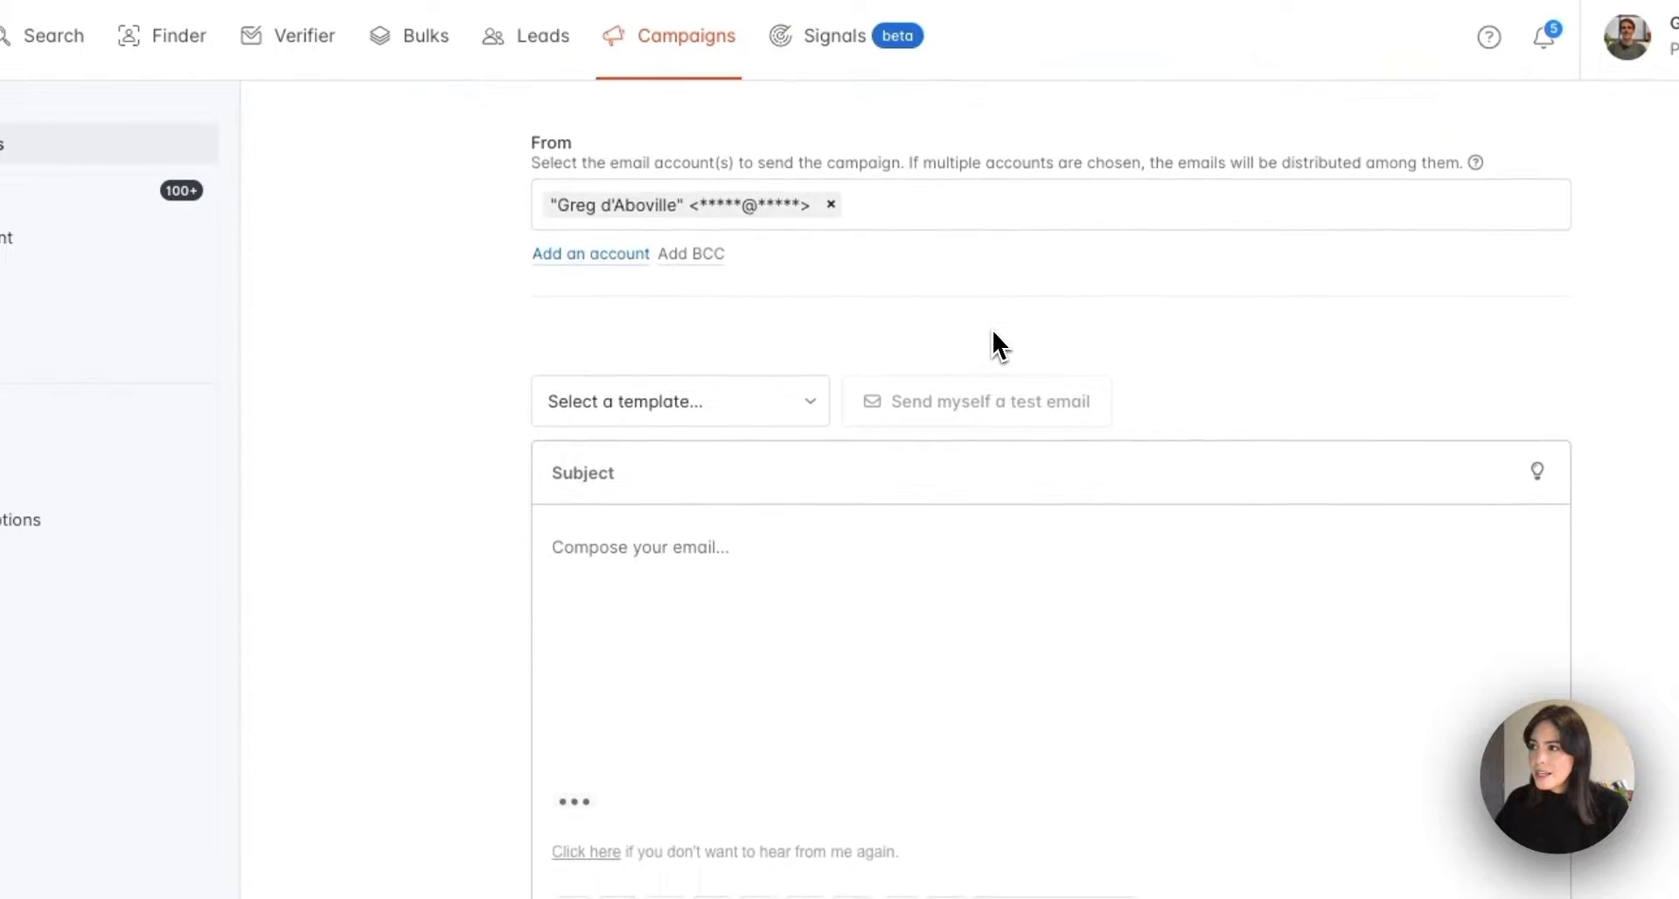
pyautogui.click(945, 192)
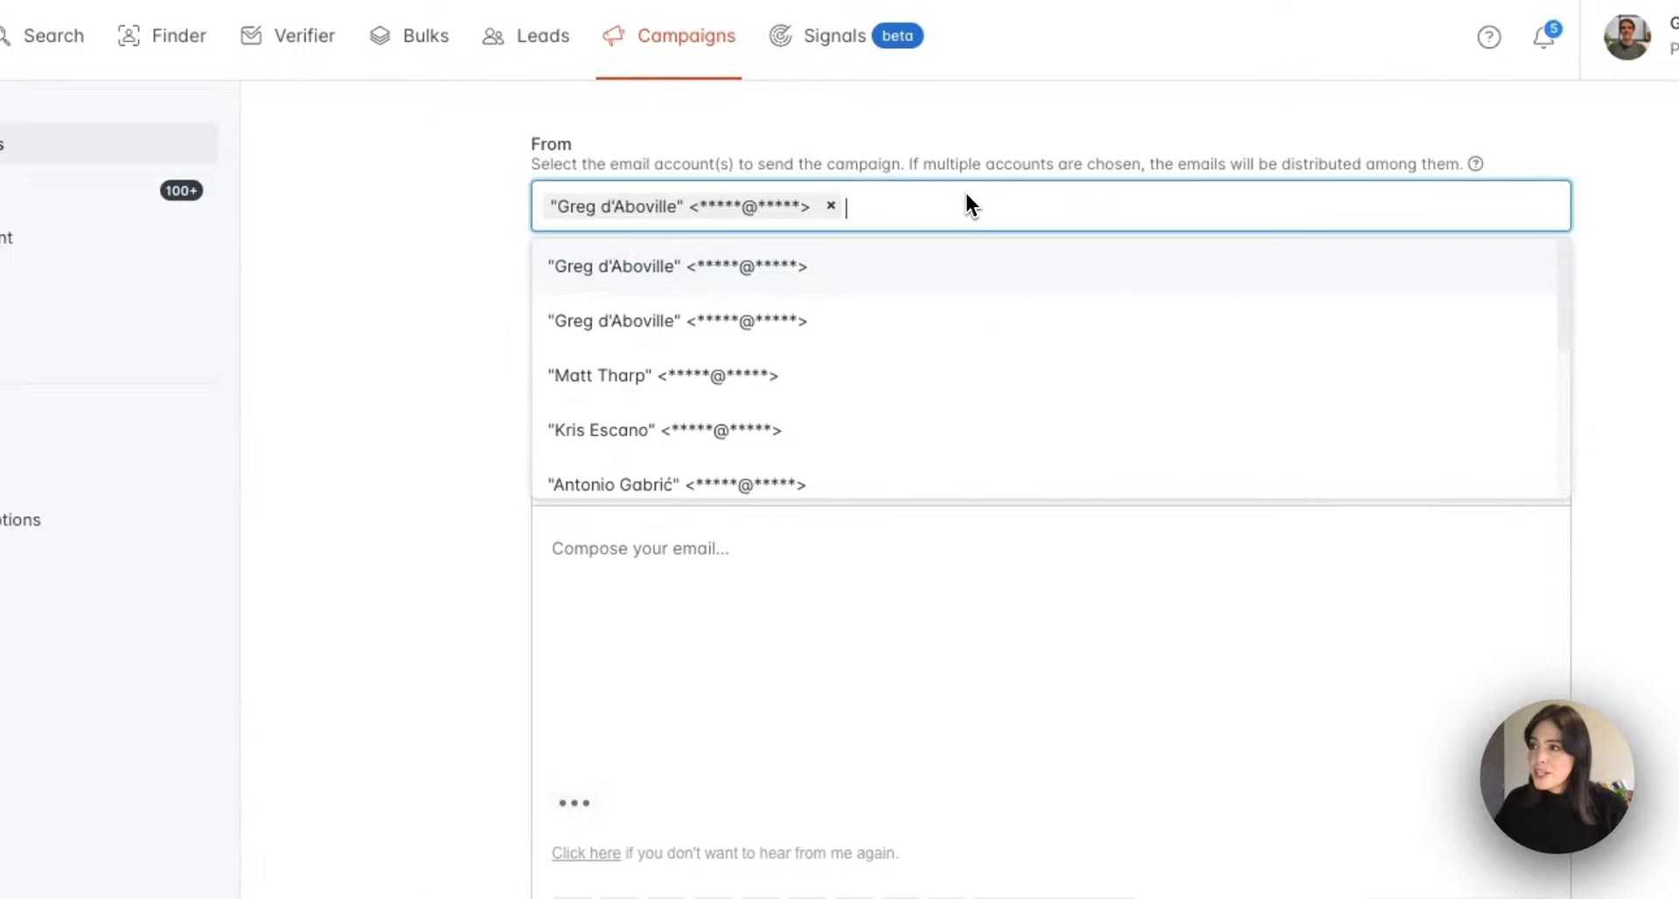
pyautogui.scroll(-2, 1019, 393)
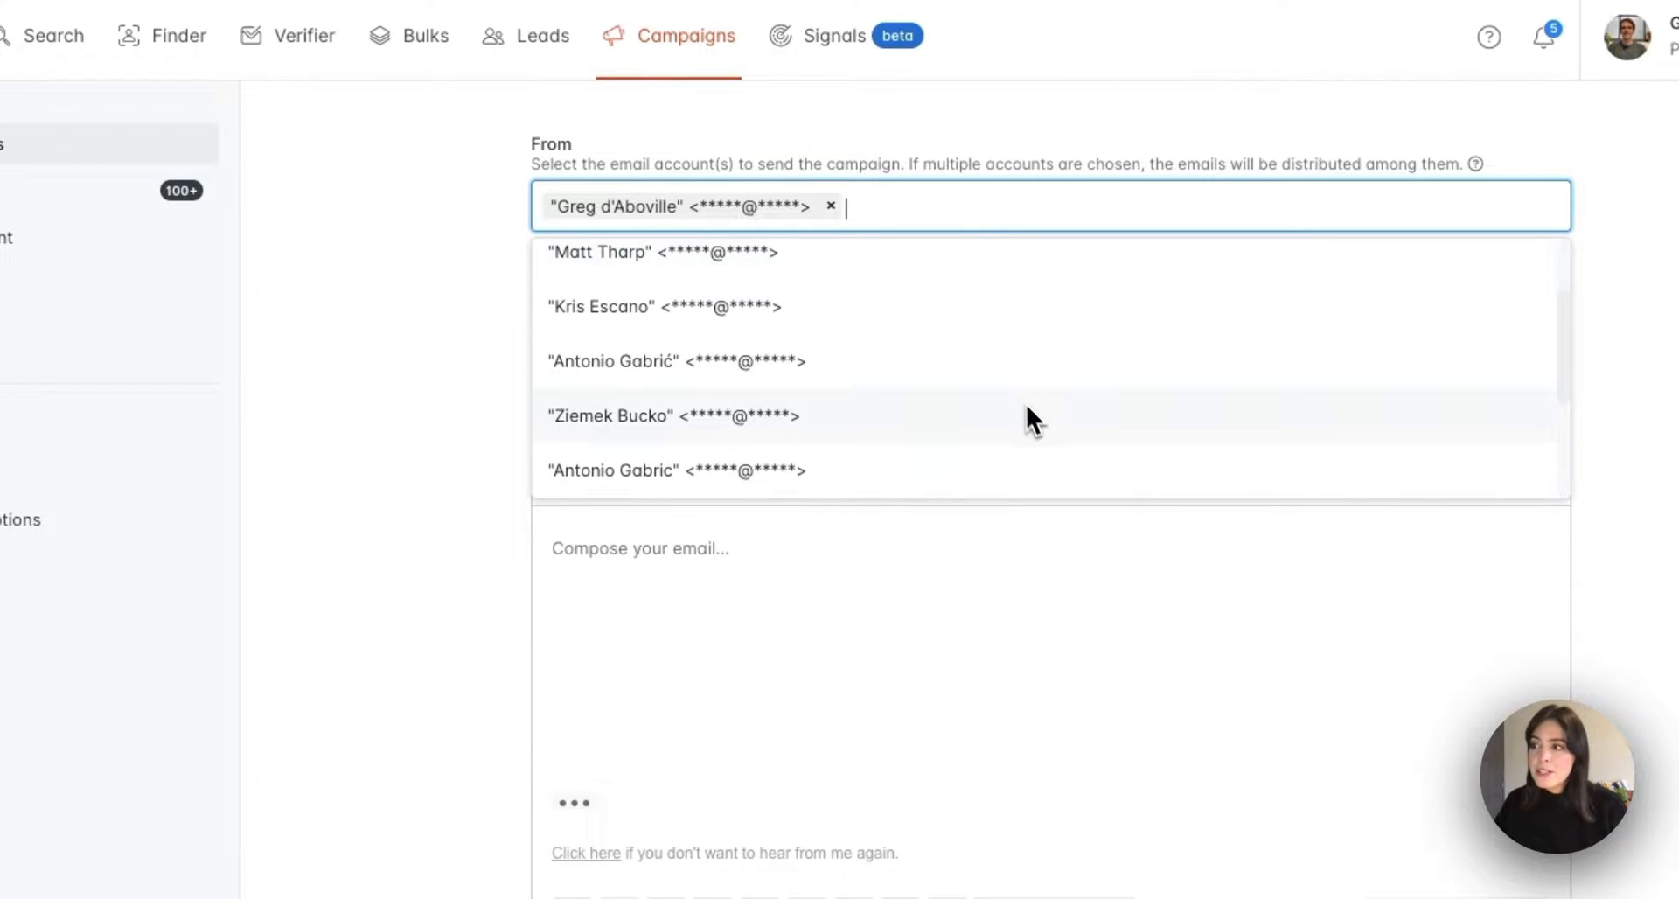
pyautogui.click(1027, 414)
pyautogui.click(1054, 422)
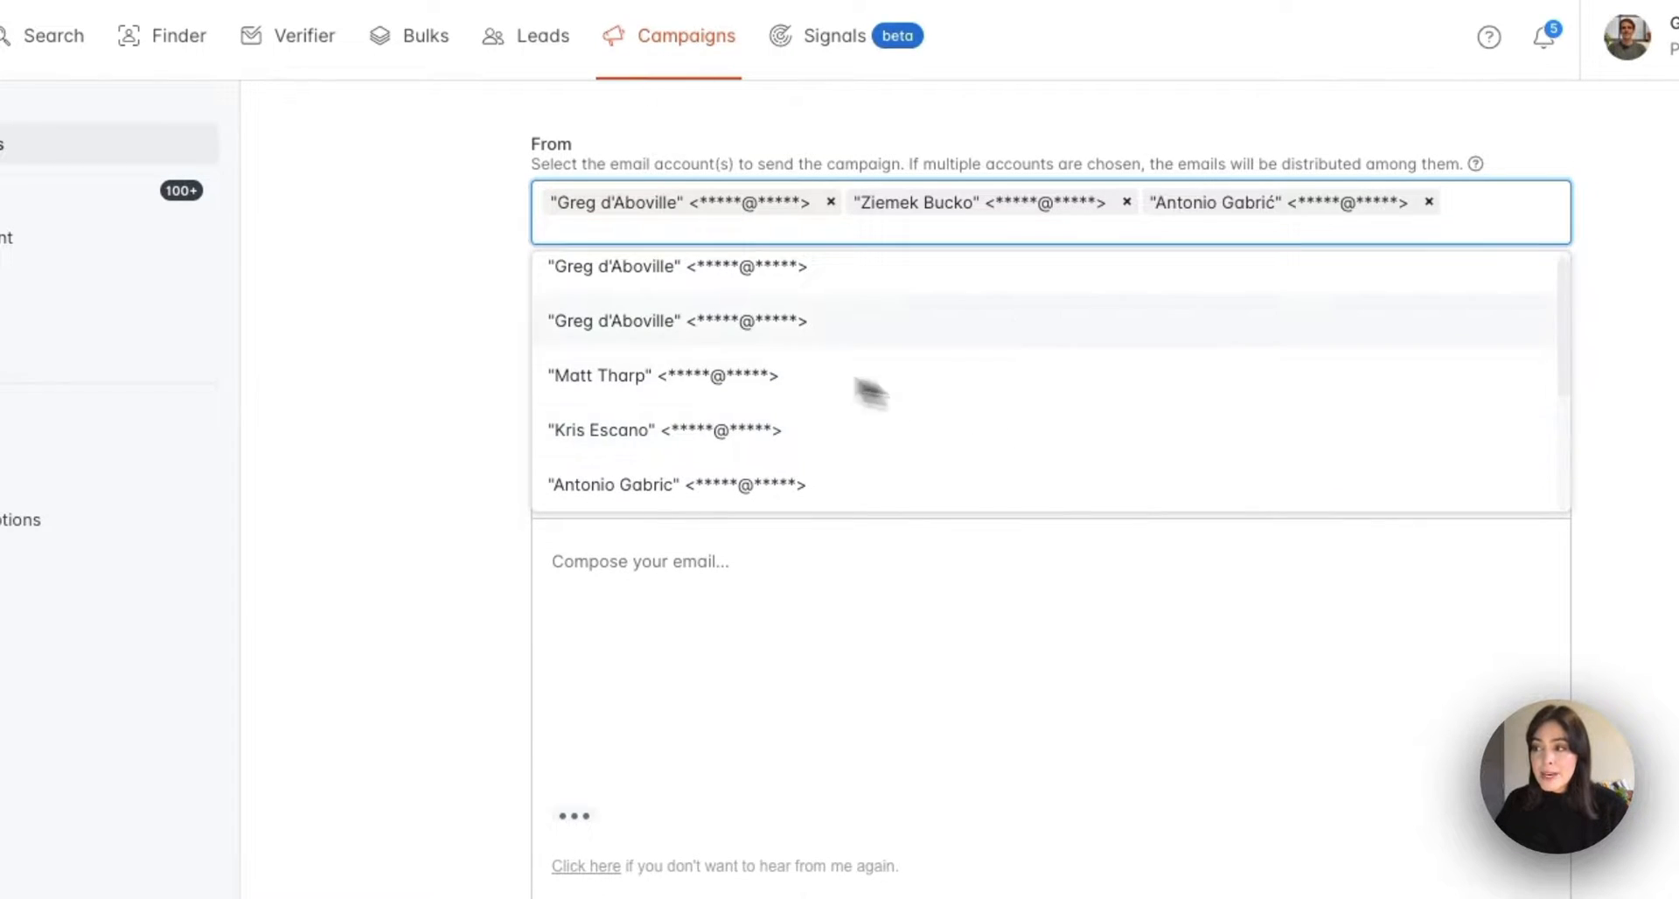
pyautogui.click(514, 276)
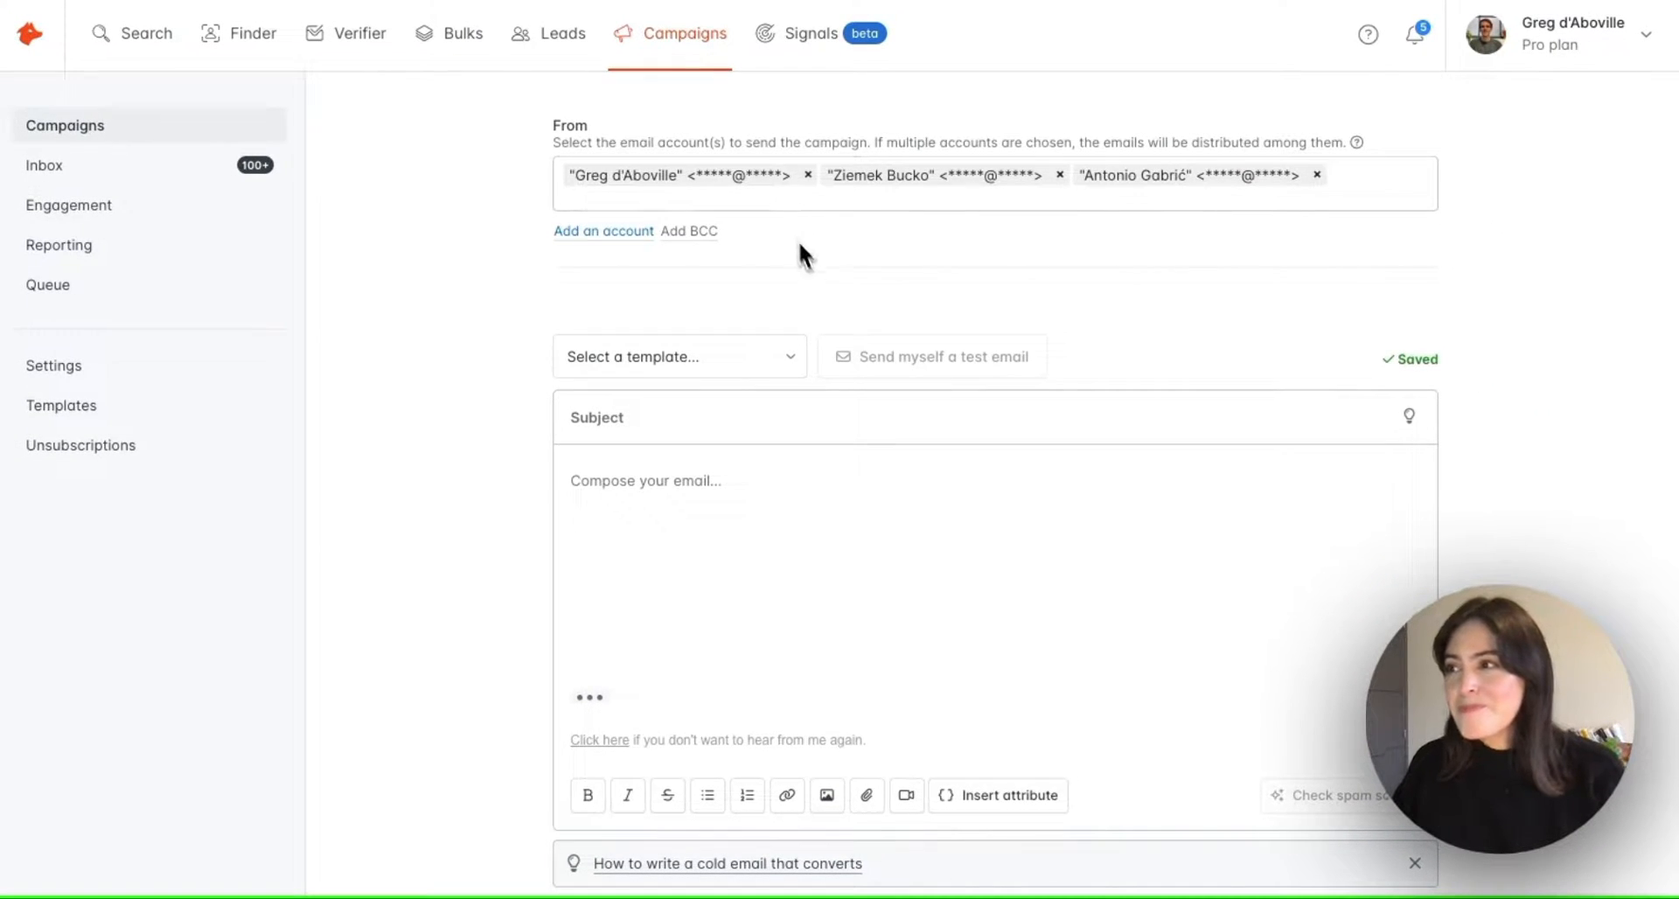
# Load the 'Blog outreach - Q4' template into the first email's subject and body
pyautogui.scroll(-2, 798, 255)
pyautogui.scroll(-1, 817, 274)
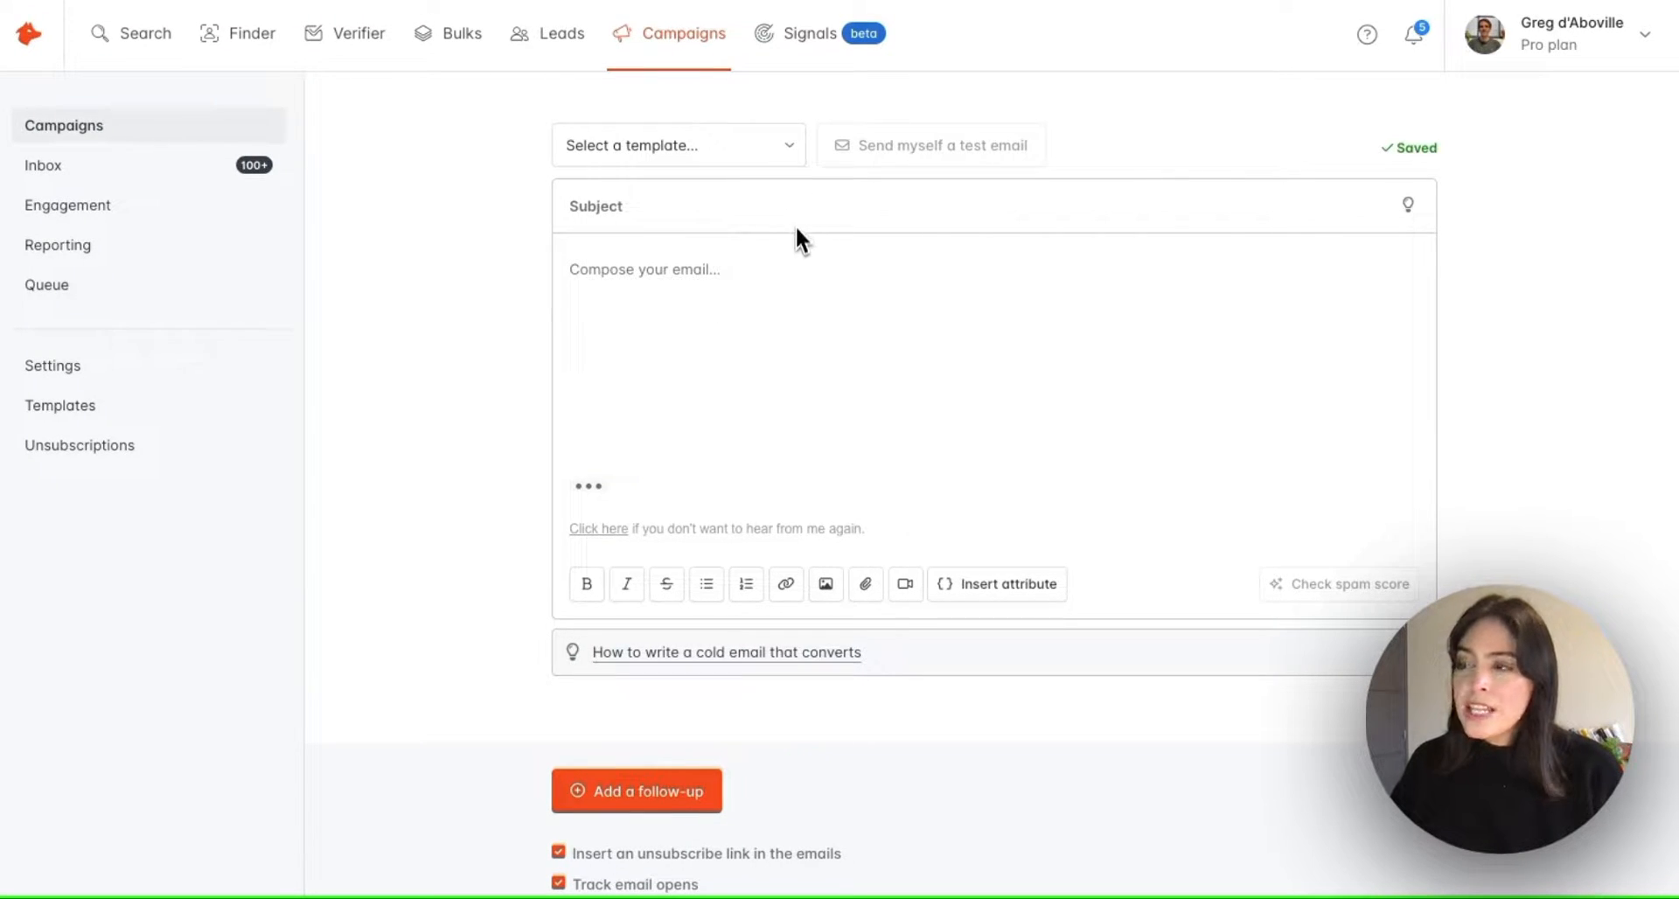
pyautogui.click(774, 154)
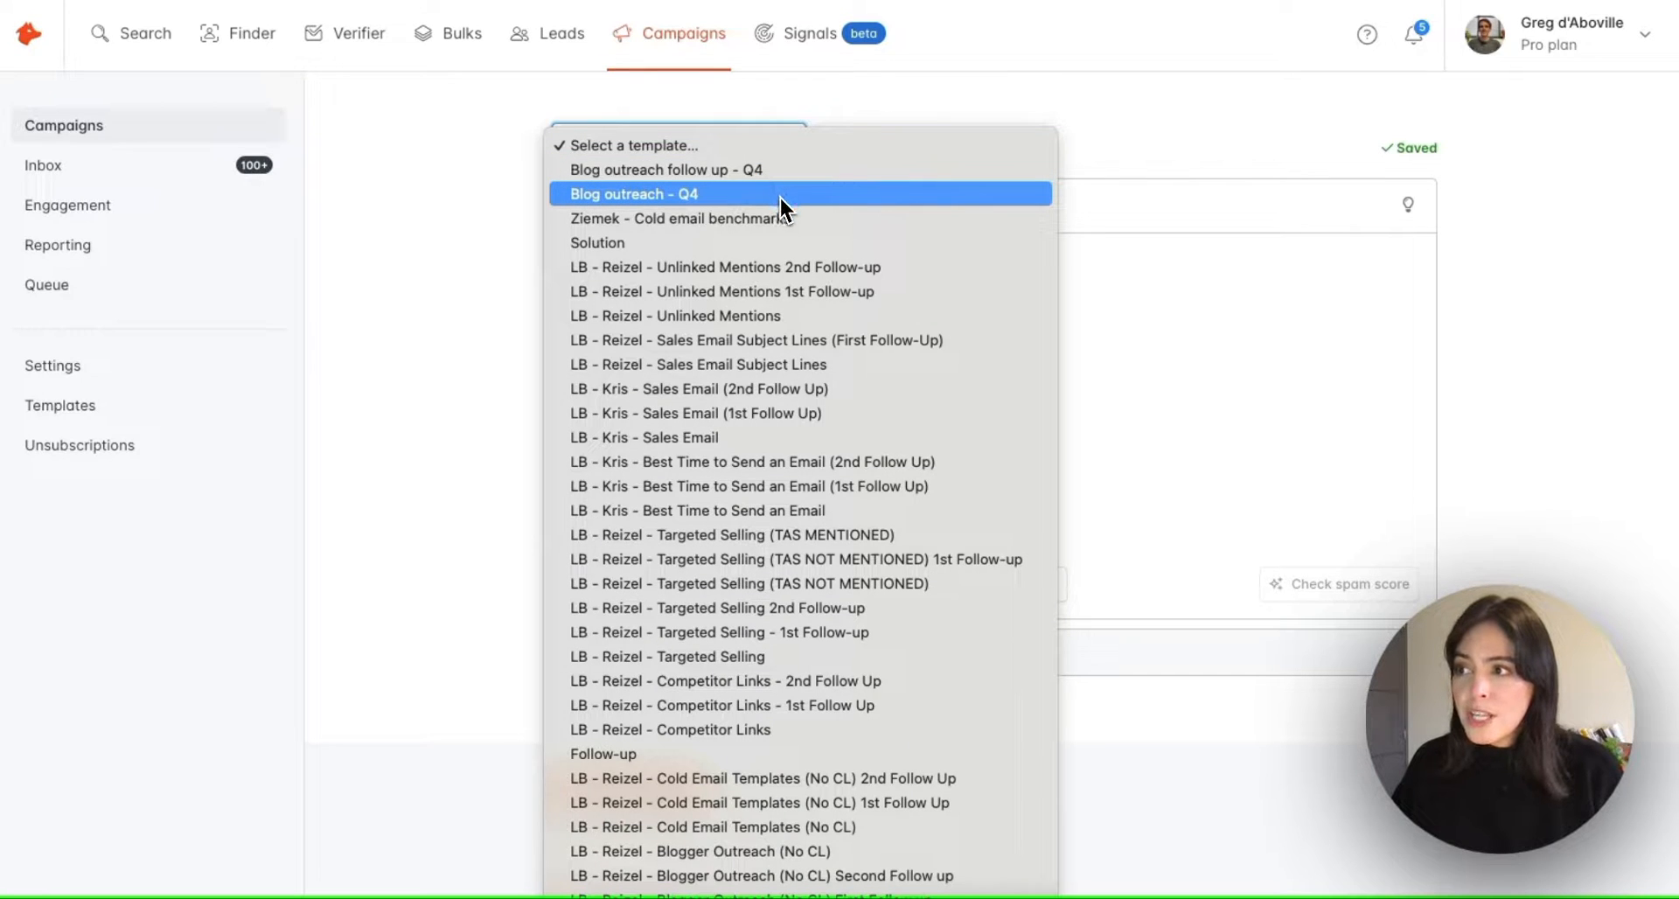
pyautogui.click(779, 196)
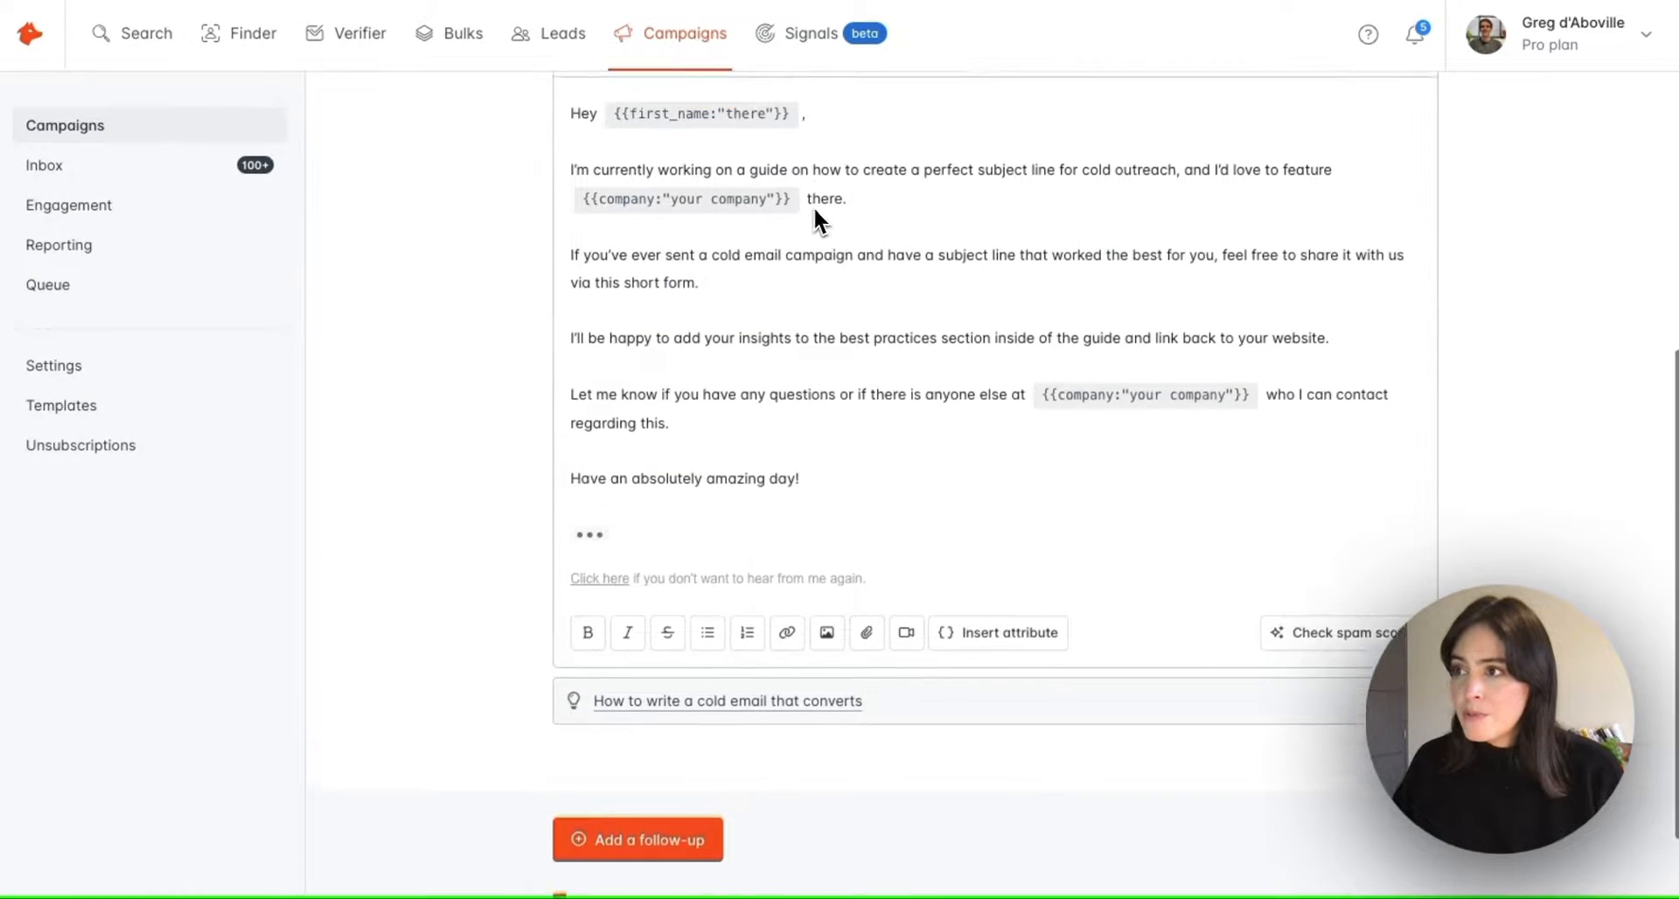
pyautogui.scroll(2, 814, 219)
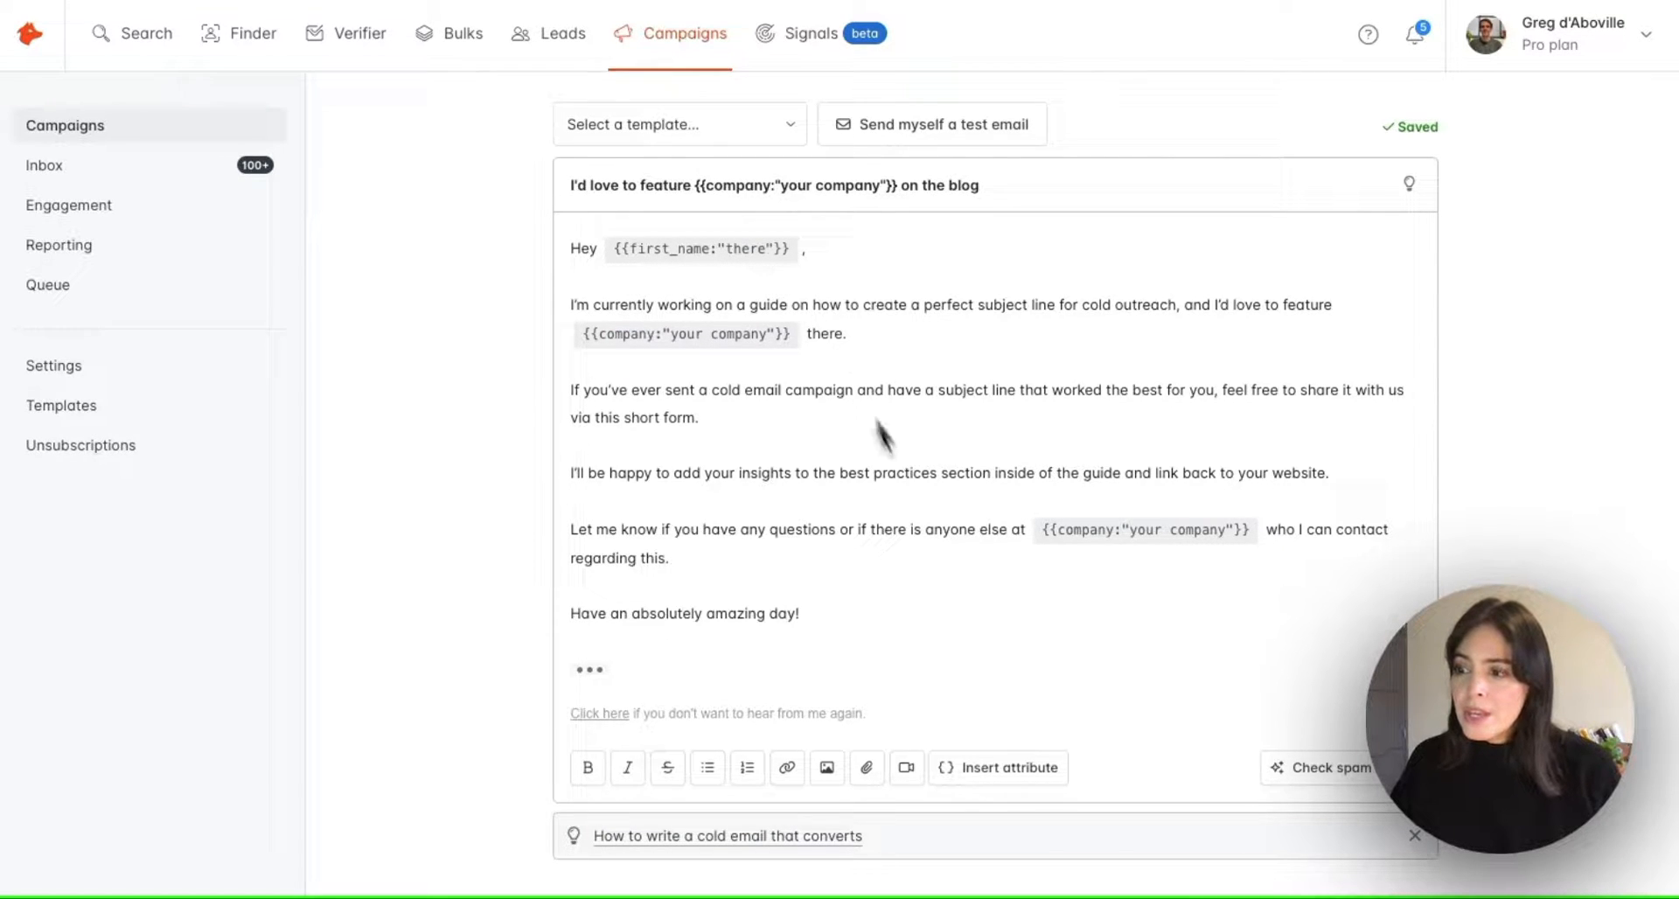
pyautogui.click(1004, 770)
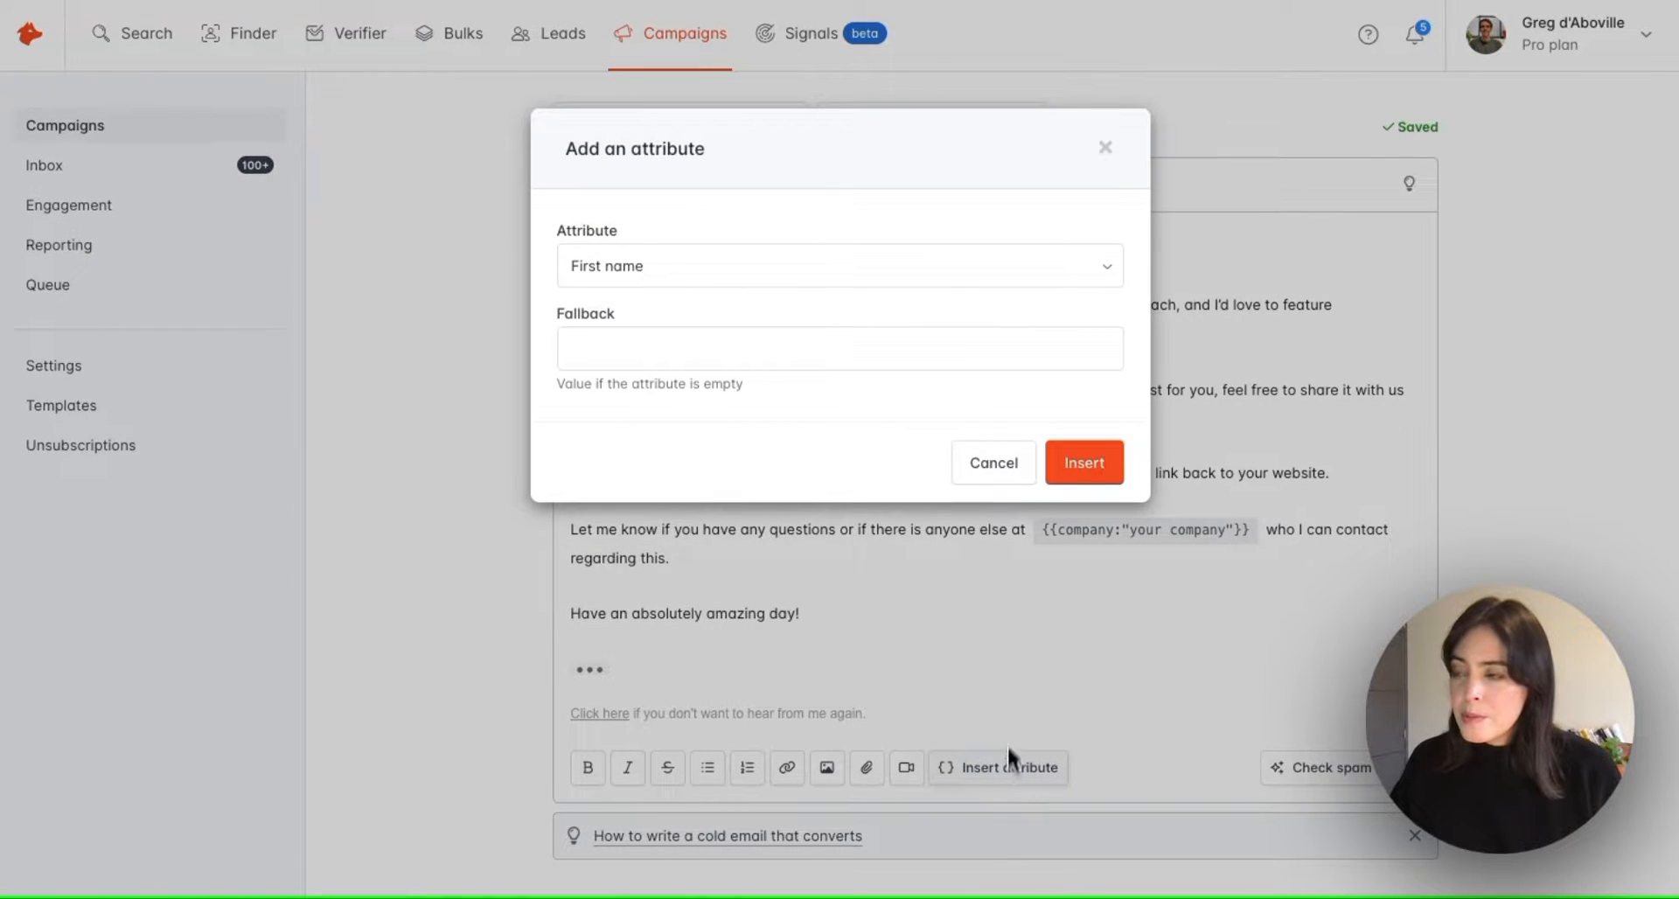
pyautogui.click(958, 275)
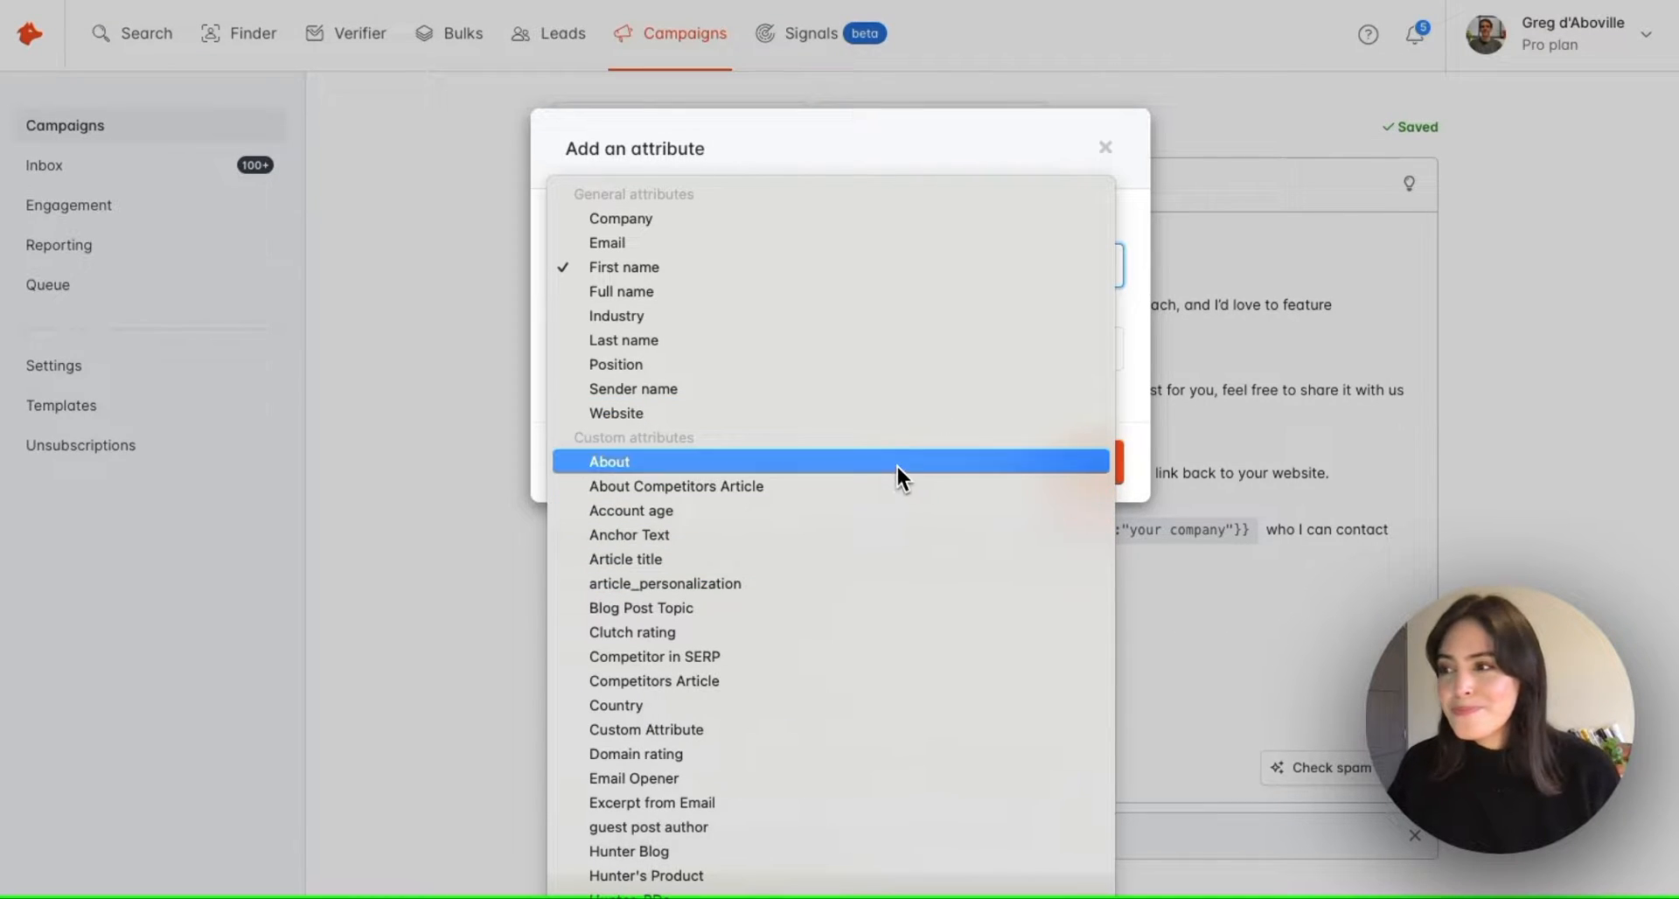
pyautogui.click(536, 370)
pyautogui.press('Escape')
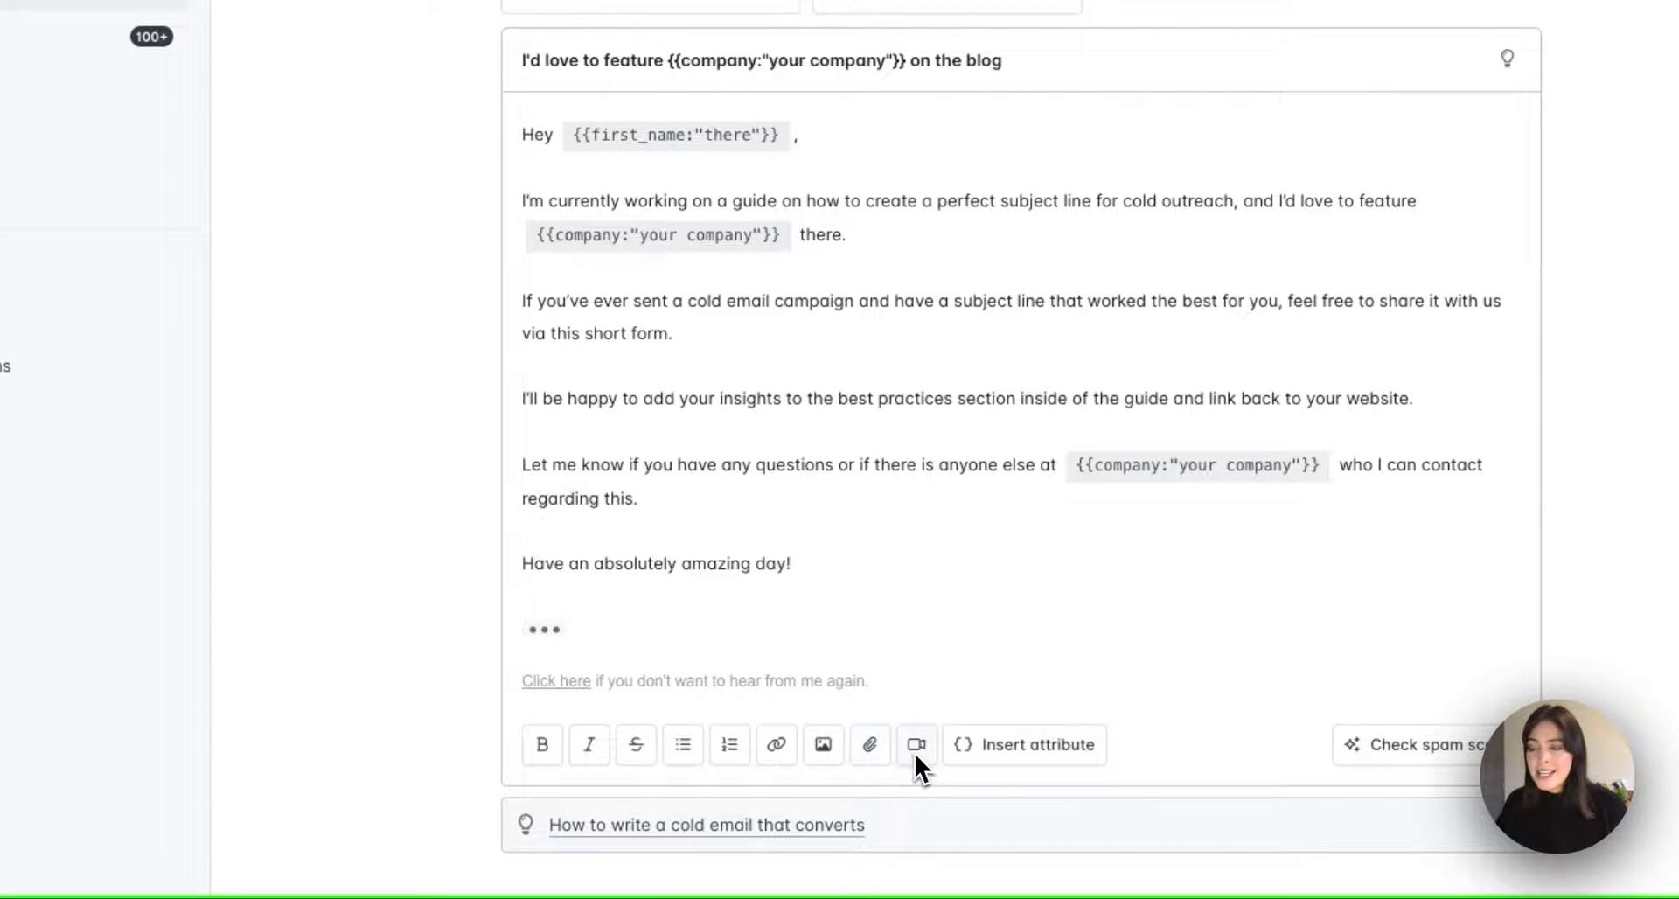
# Add a follow-up email to the sequence and bring up its follow-up delay choices
pyautogui.scroll(-3, 916, 752)
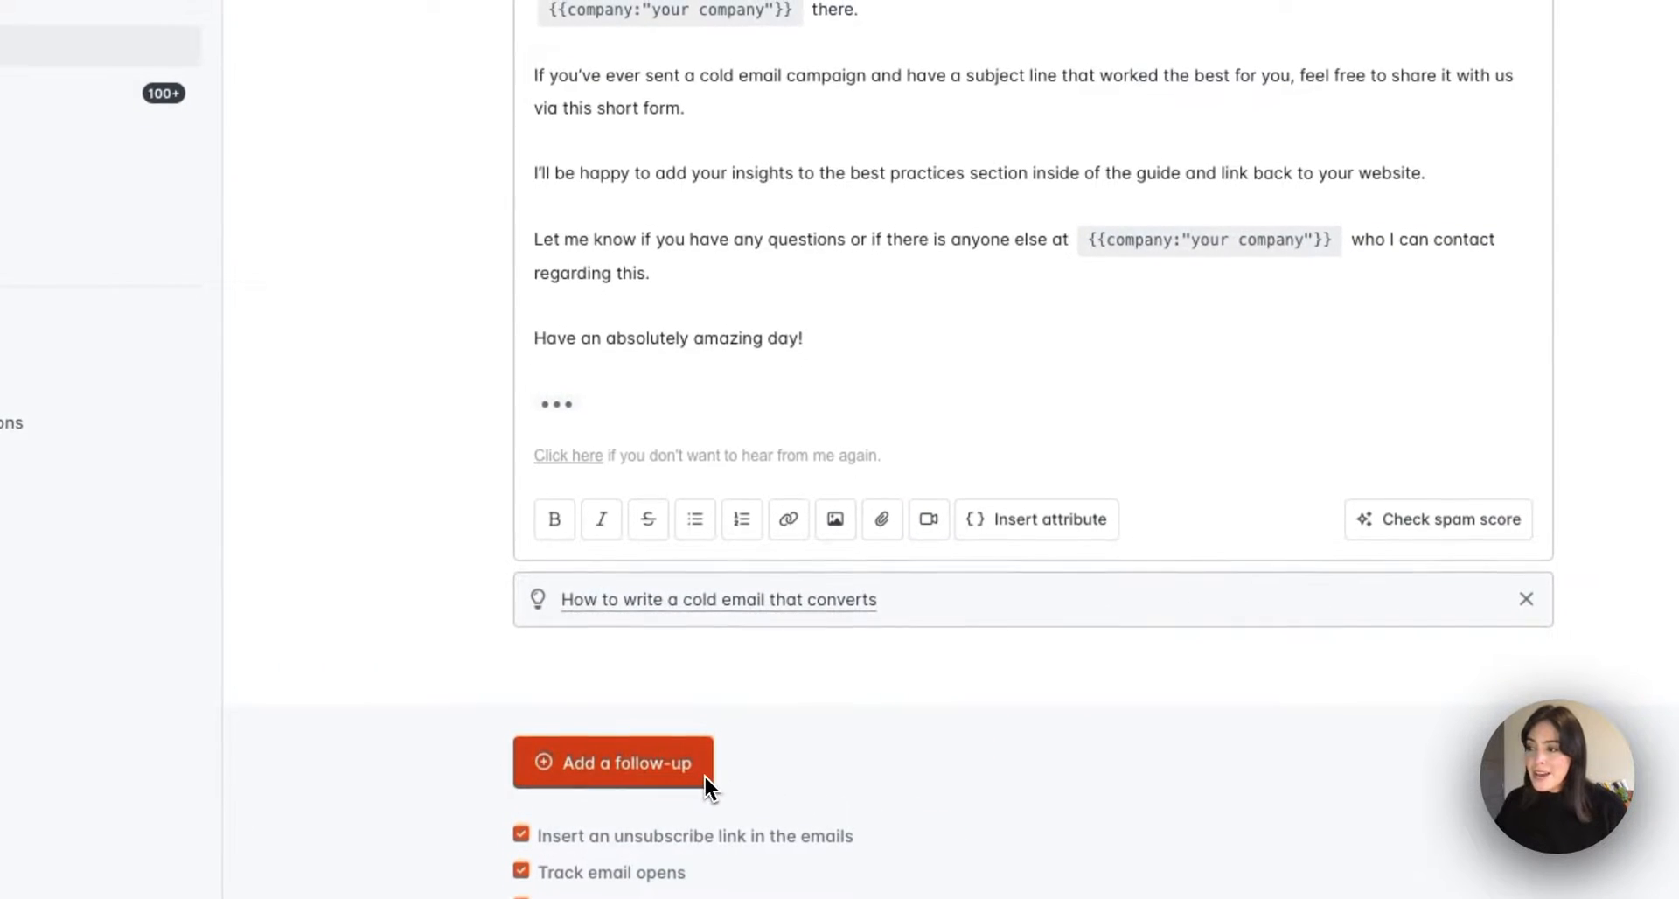
pyautogui.click(703, 776)
pyautogui.scroll(-6, 745, 770)
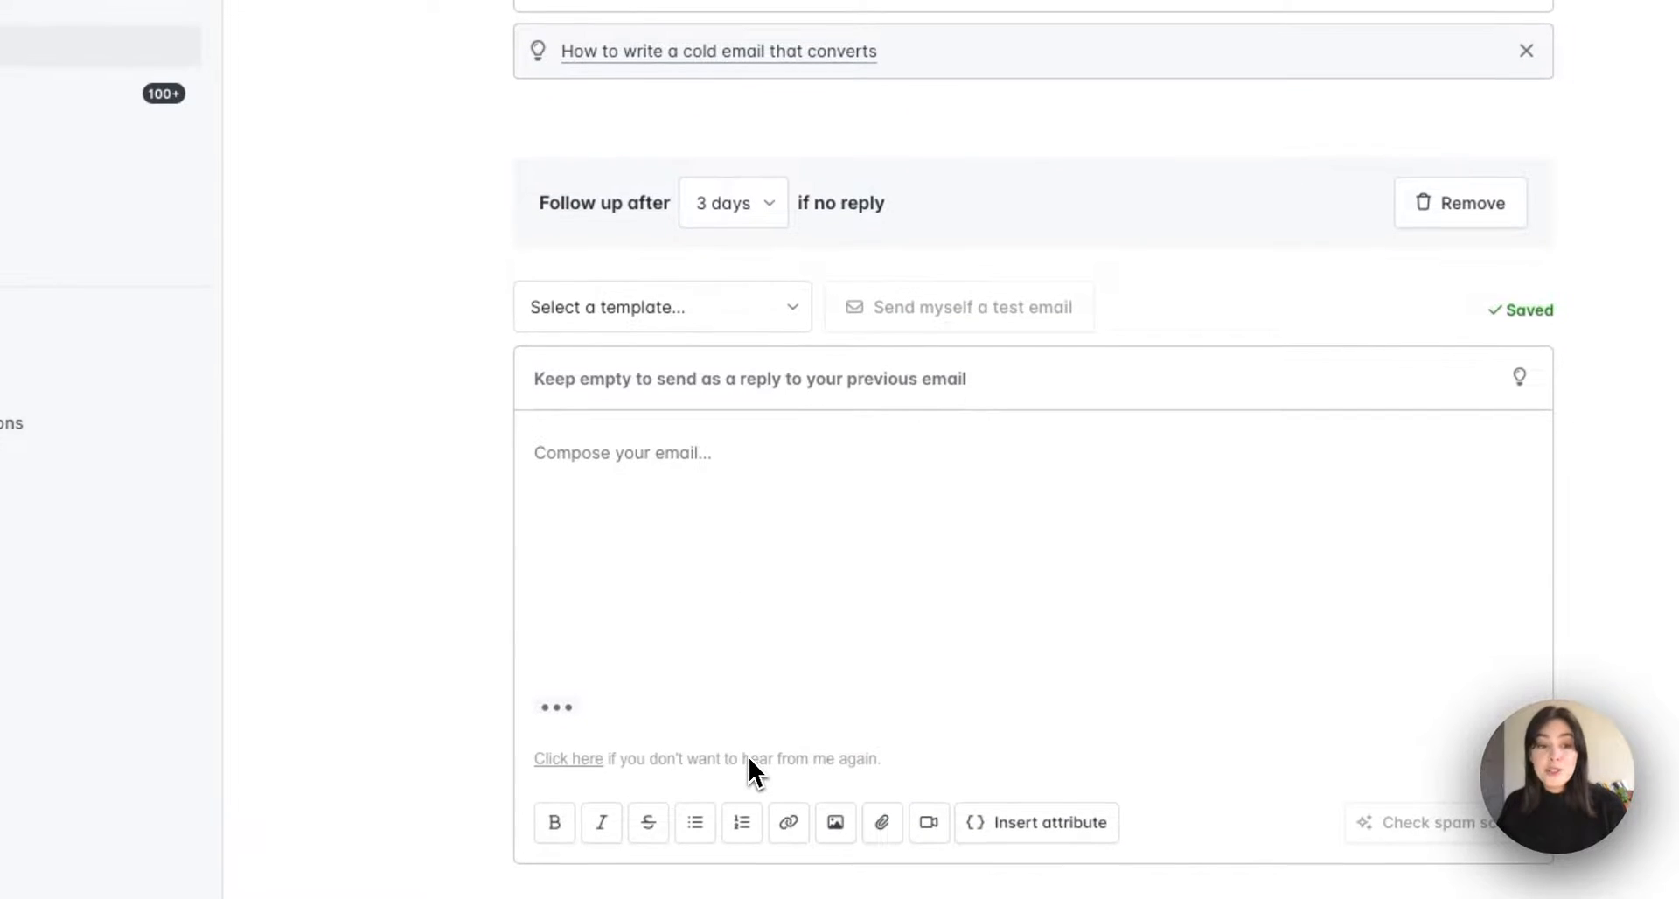
pyautogui.click(764, 202)
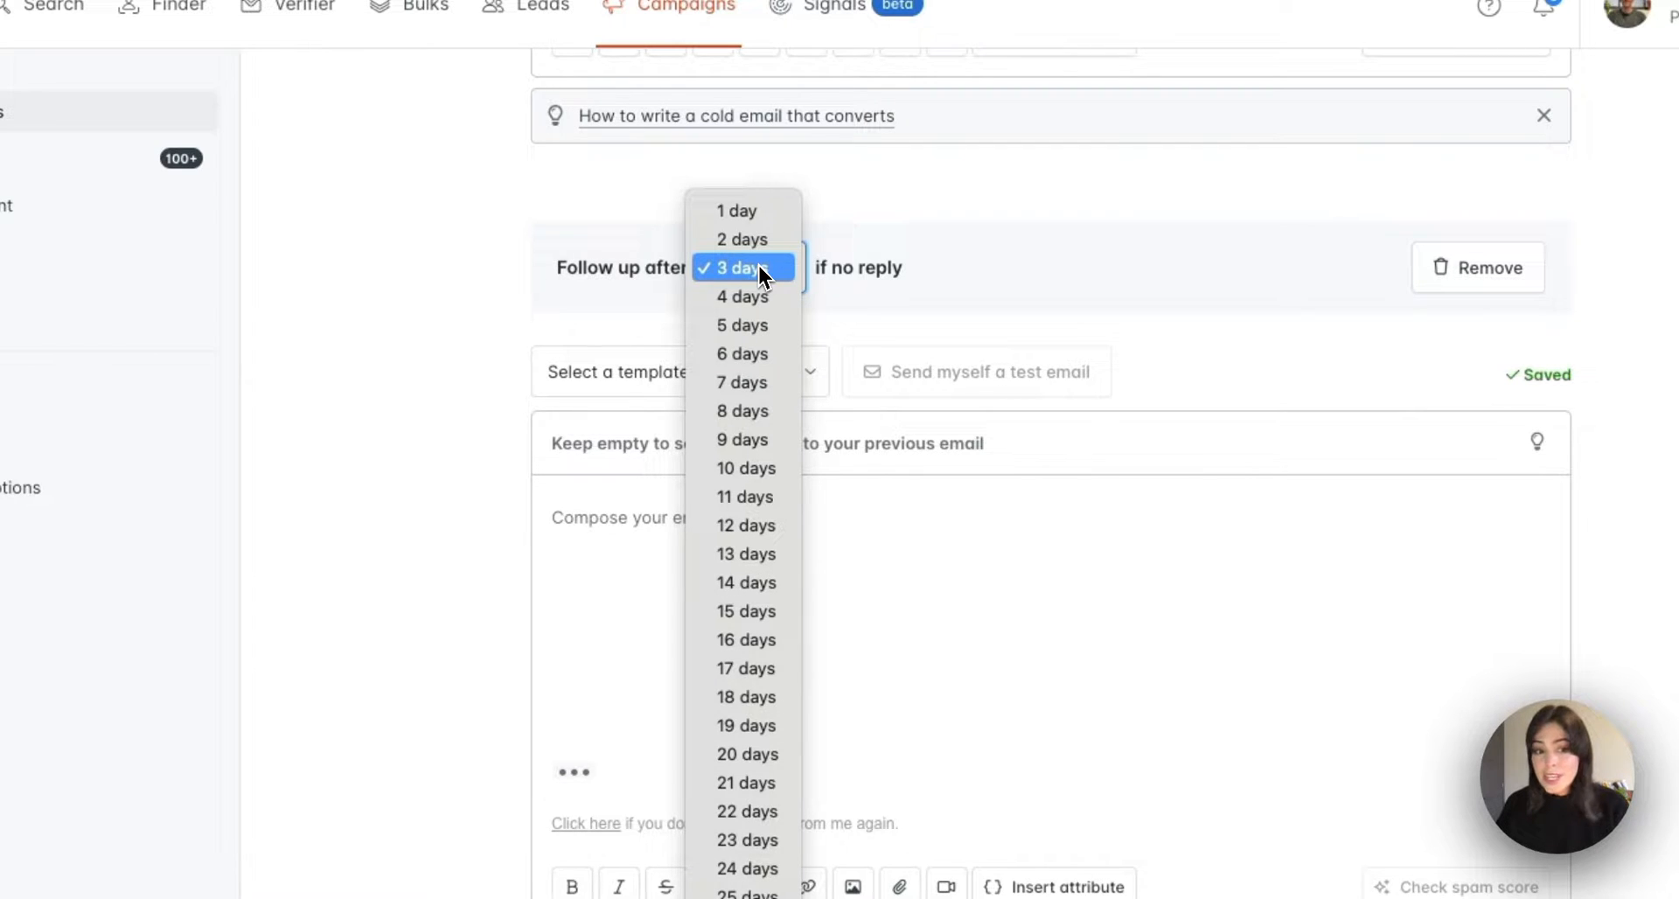
# Keep the 3-day delay and load the 'Blog outreach follow up - Q4' template ('Your thoughts?')
pyautogui.click(759, 265)
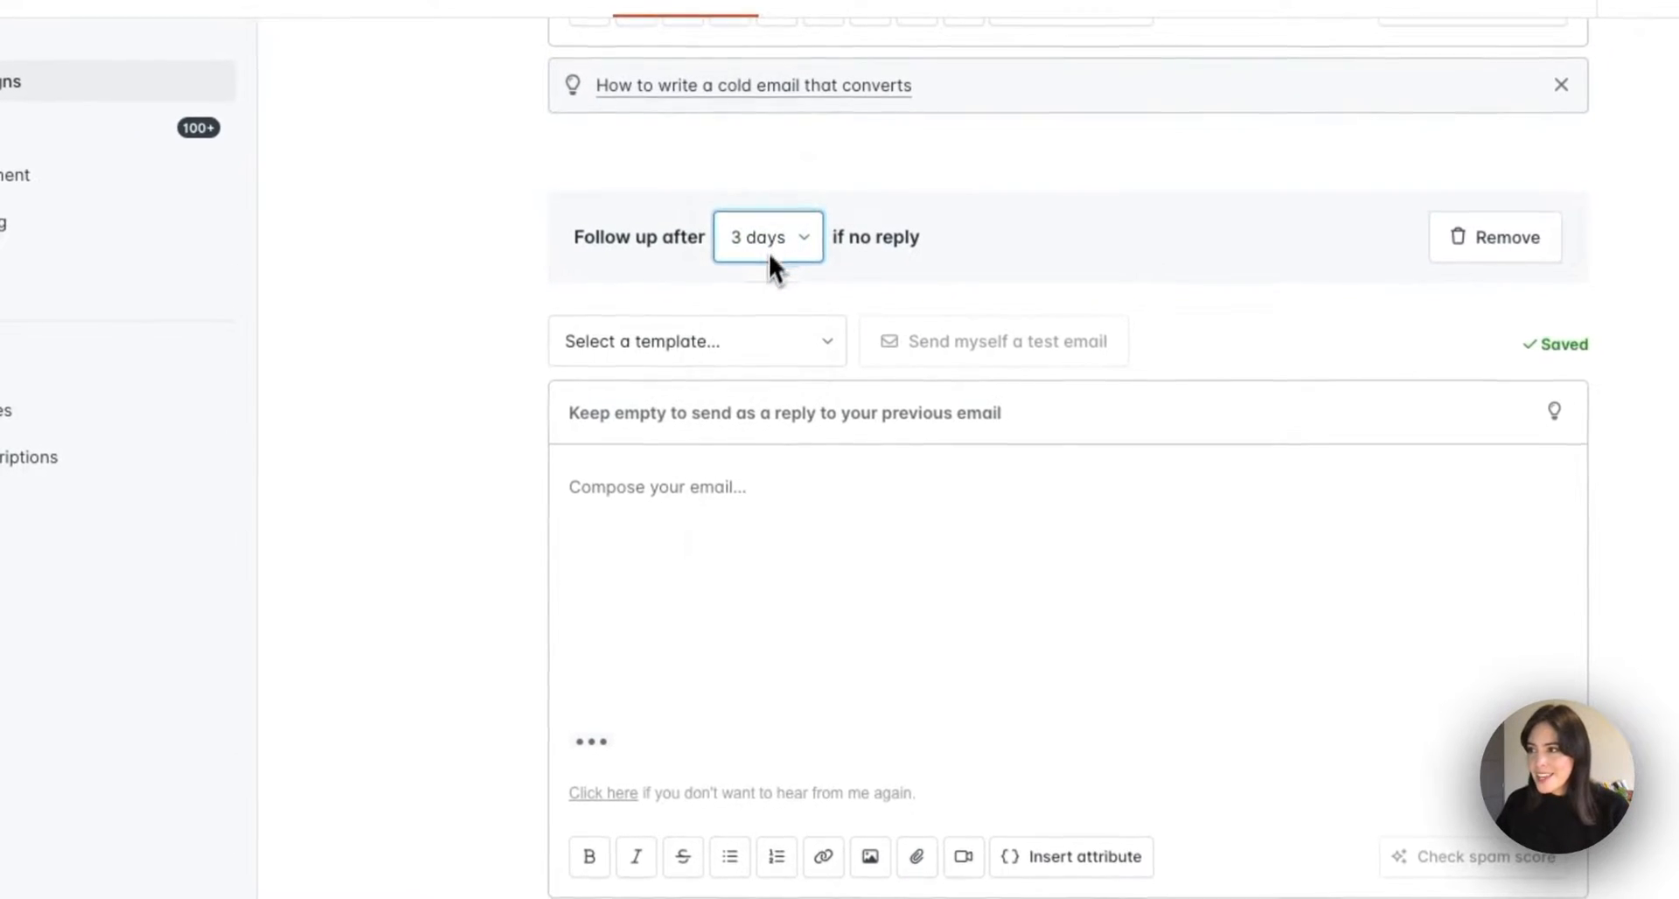
pyautogui.click(733, 344)
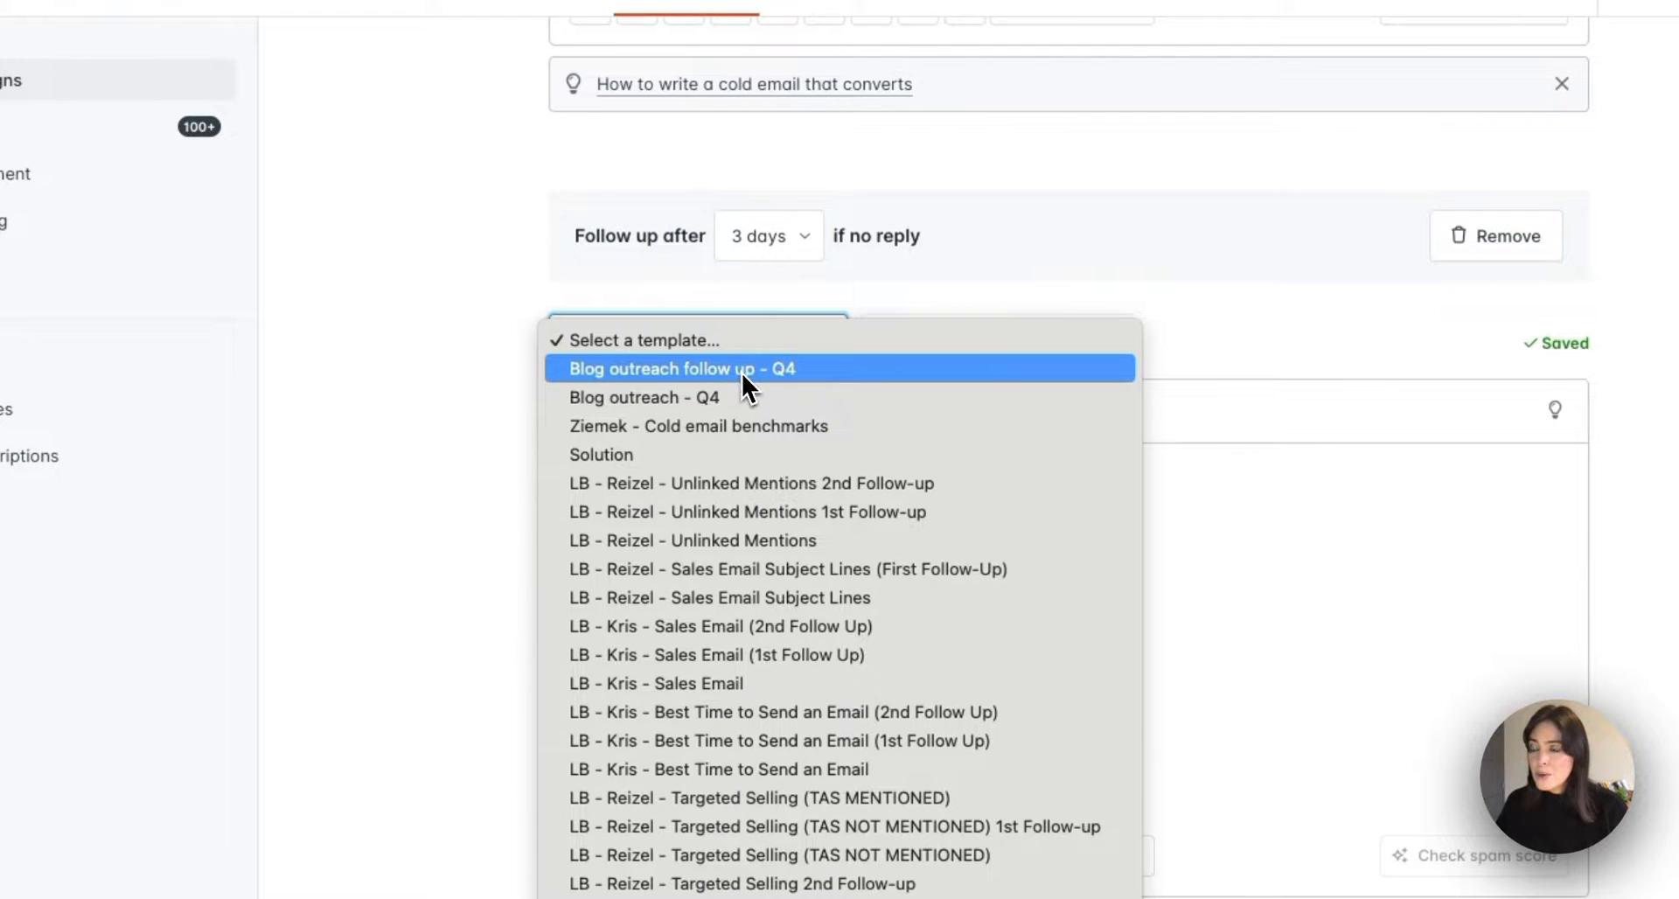
pyautogui.click(741, 370)
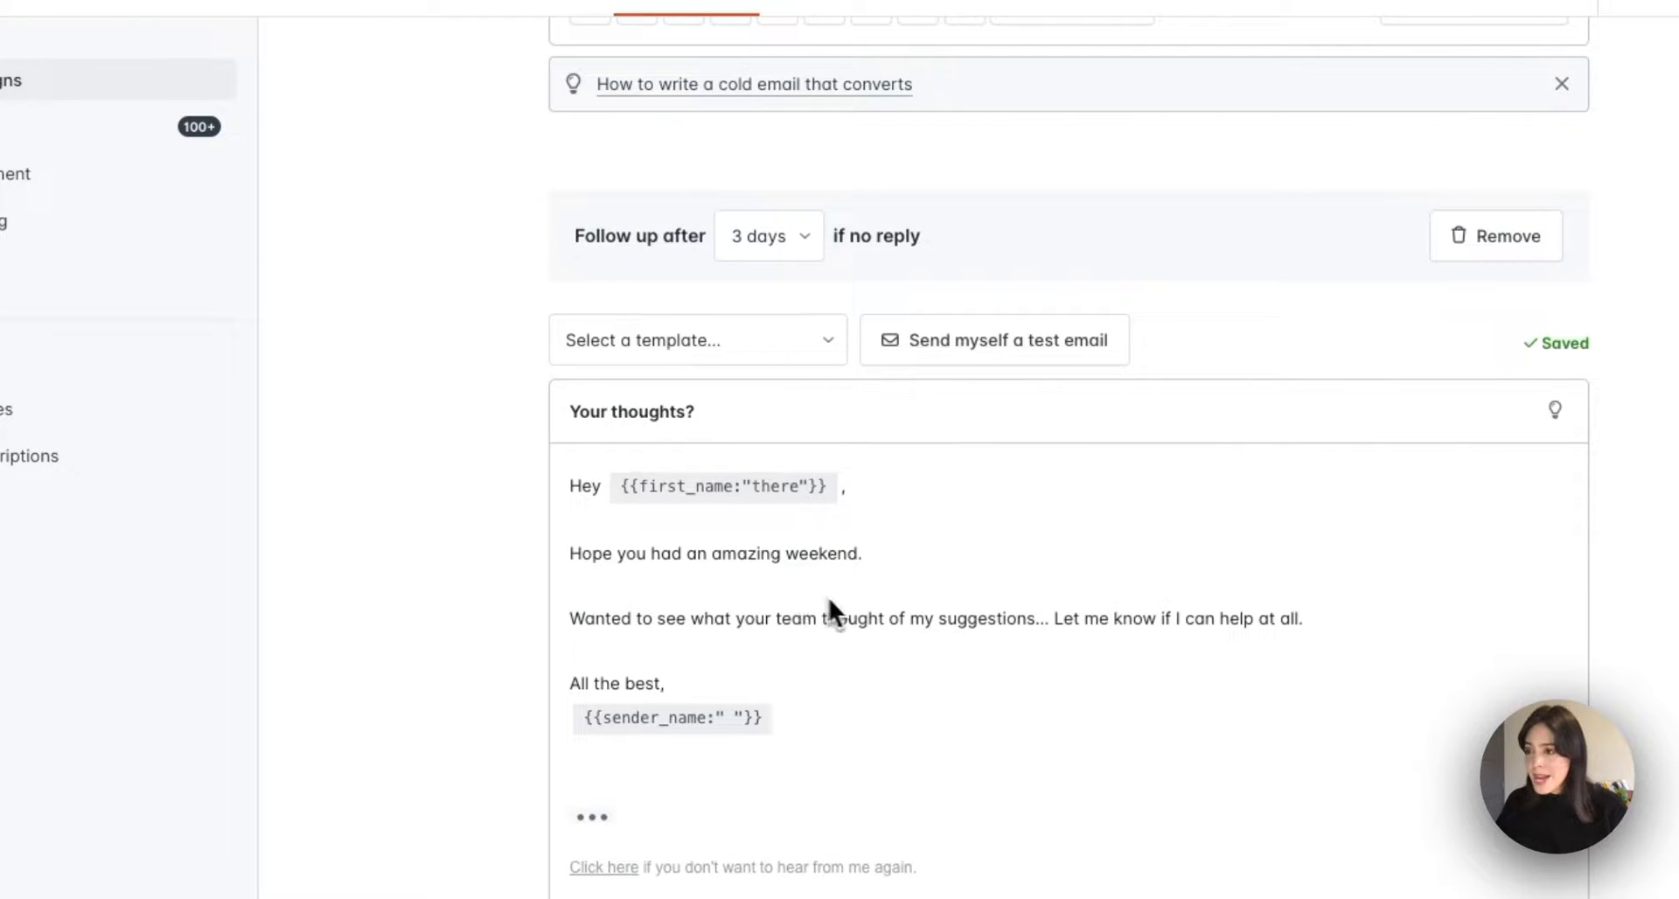
pyautogui.scroll(-3, 826, 604)
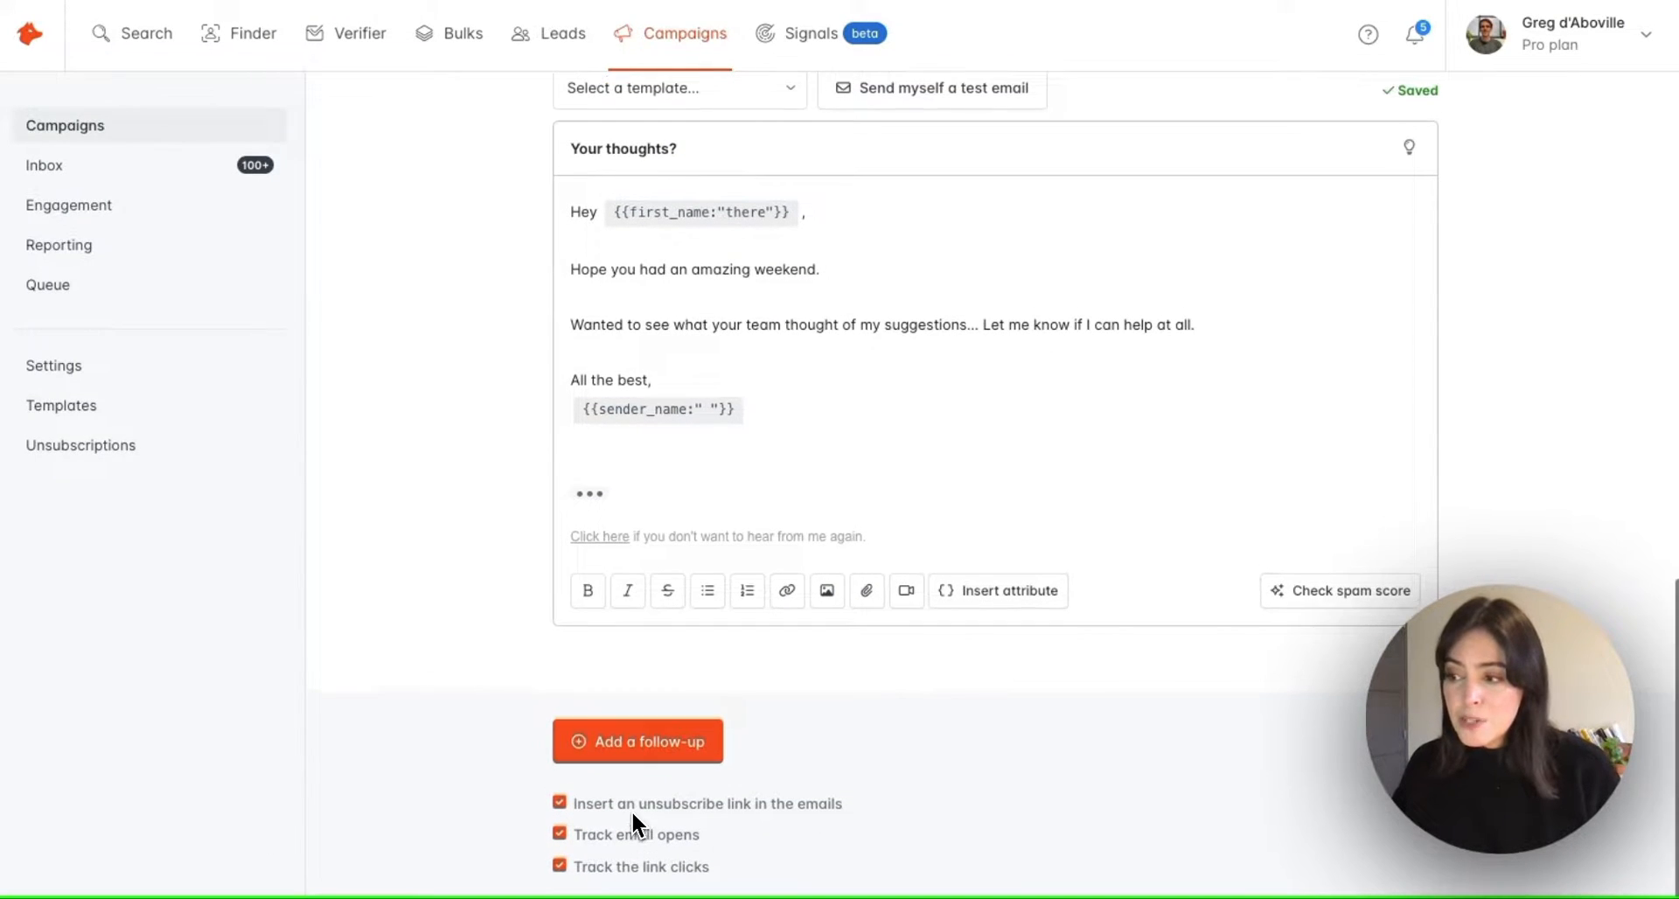
# Toggle the unsubscribe link off and back on, leaving it enabled
pyautogui.click(559, 802)
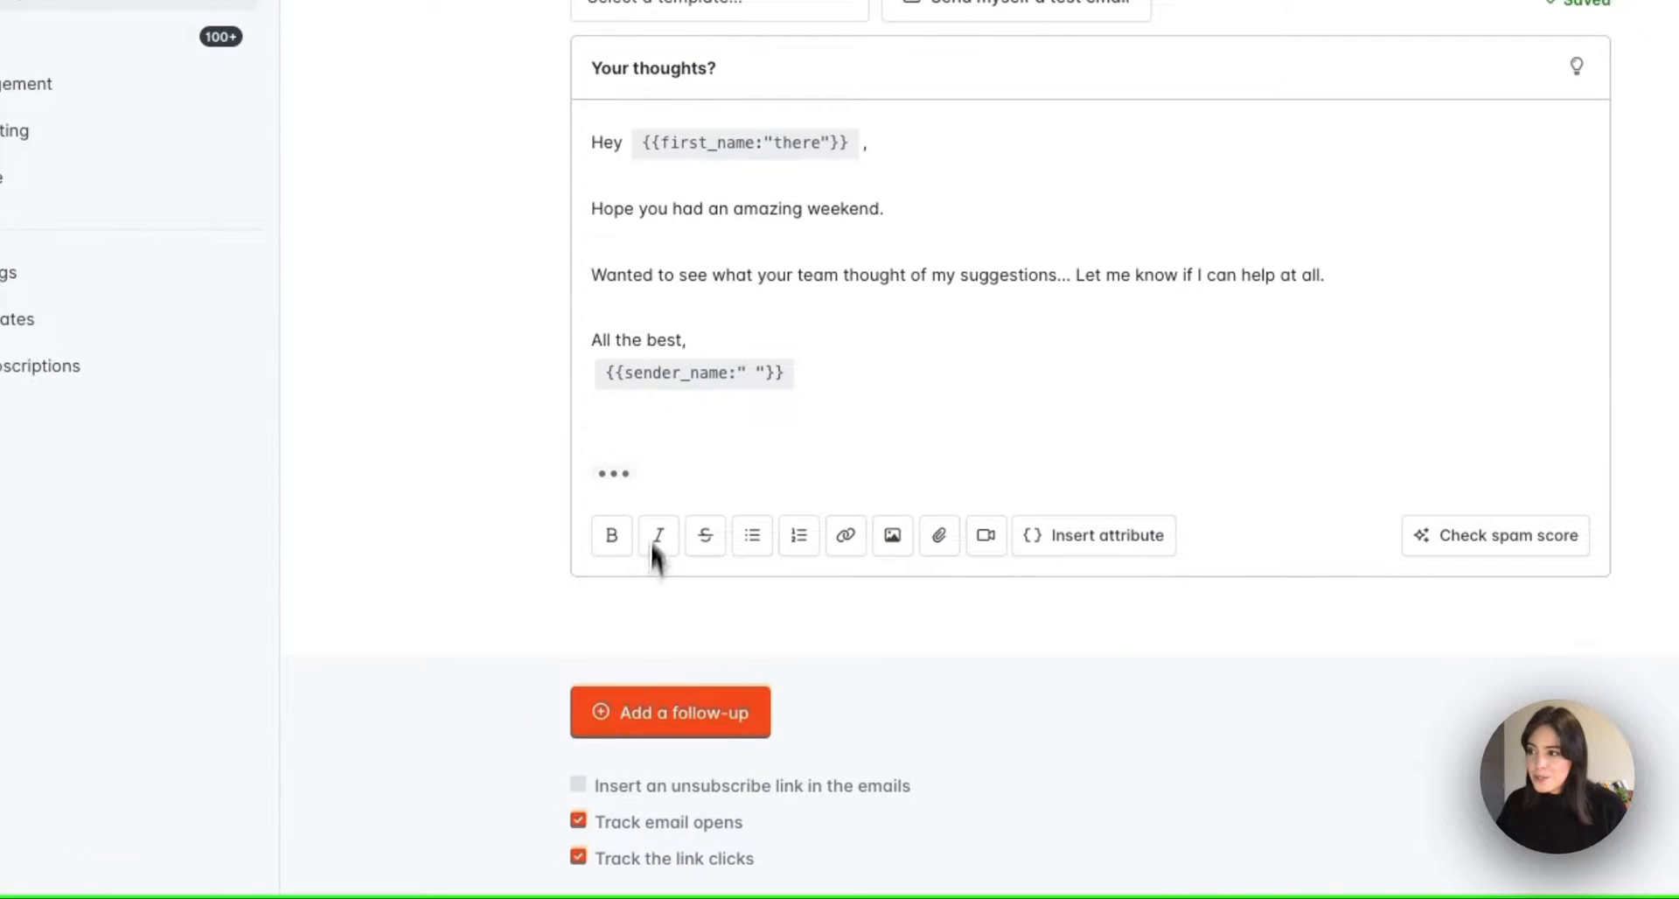
pyautogui.click(579, 792)
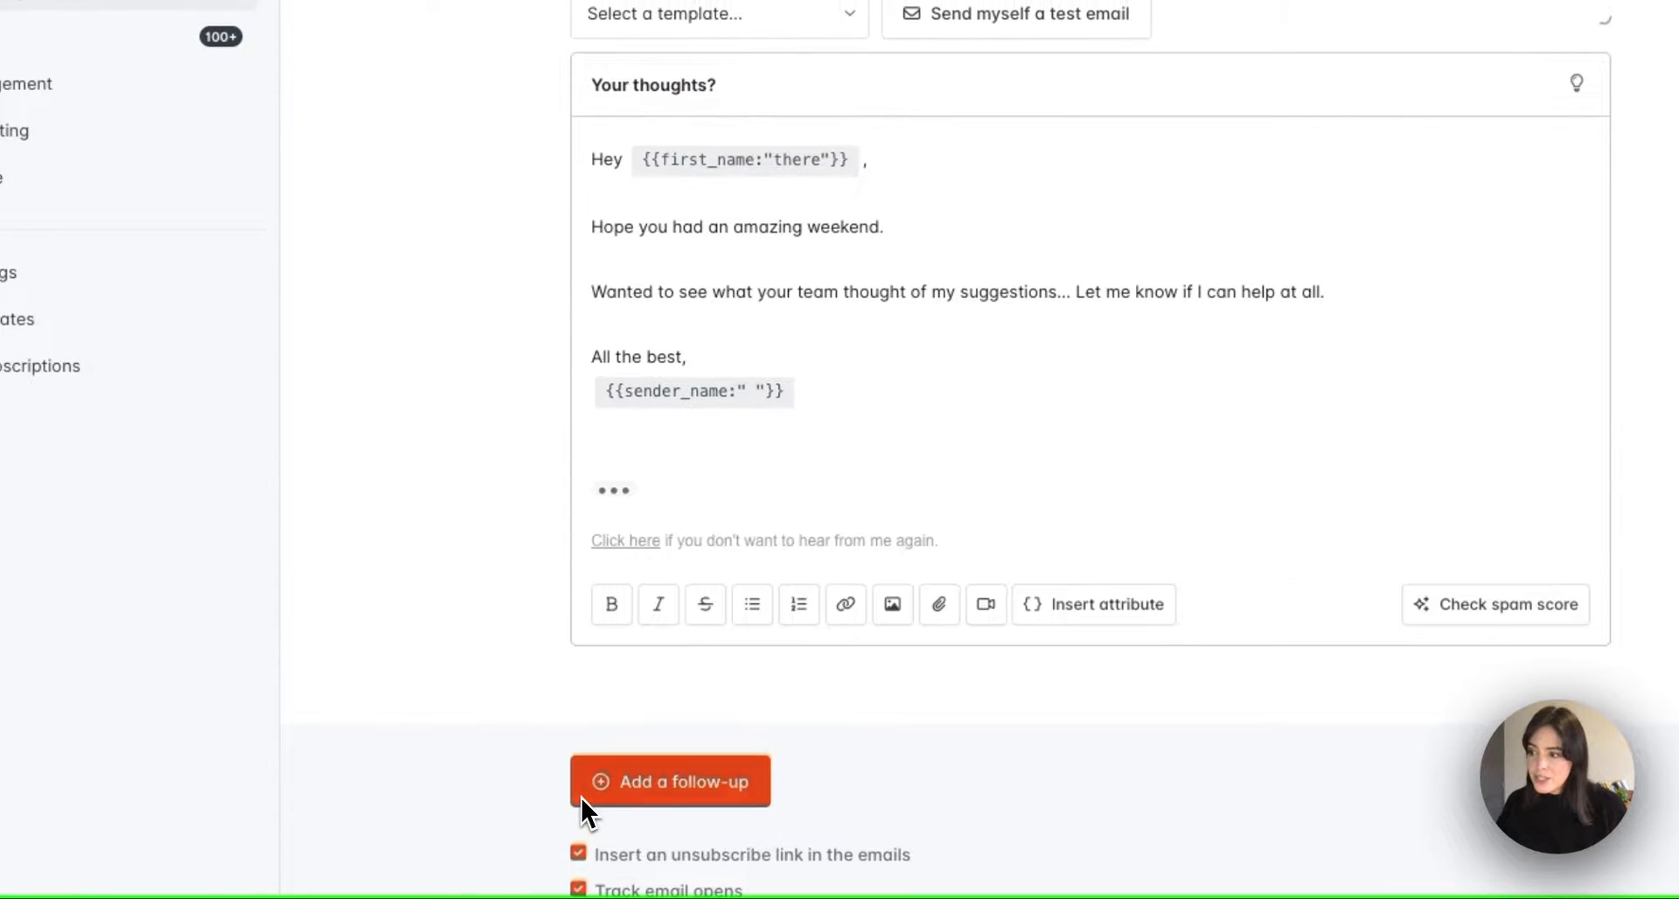
pyautogui.scroll(-1, 559, 799)
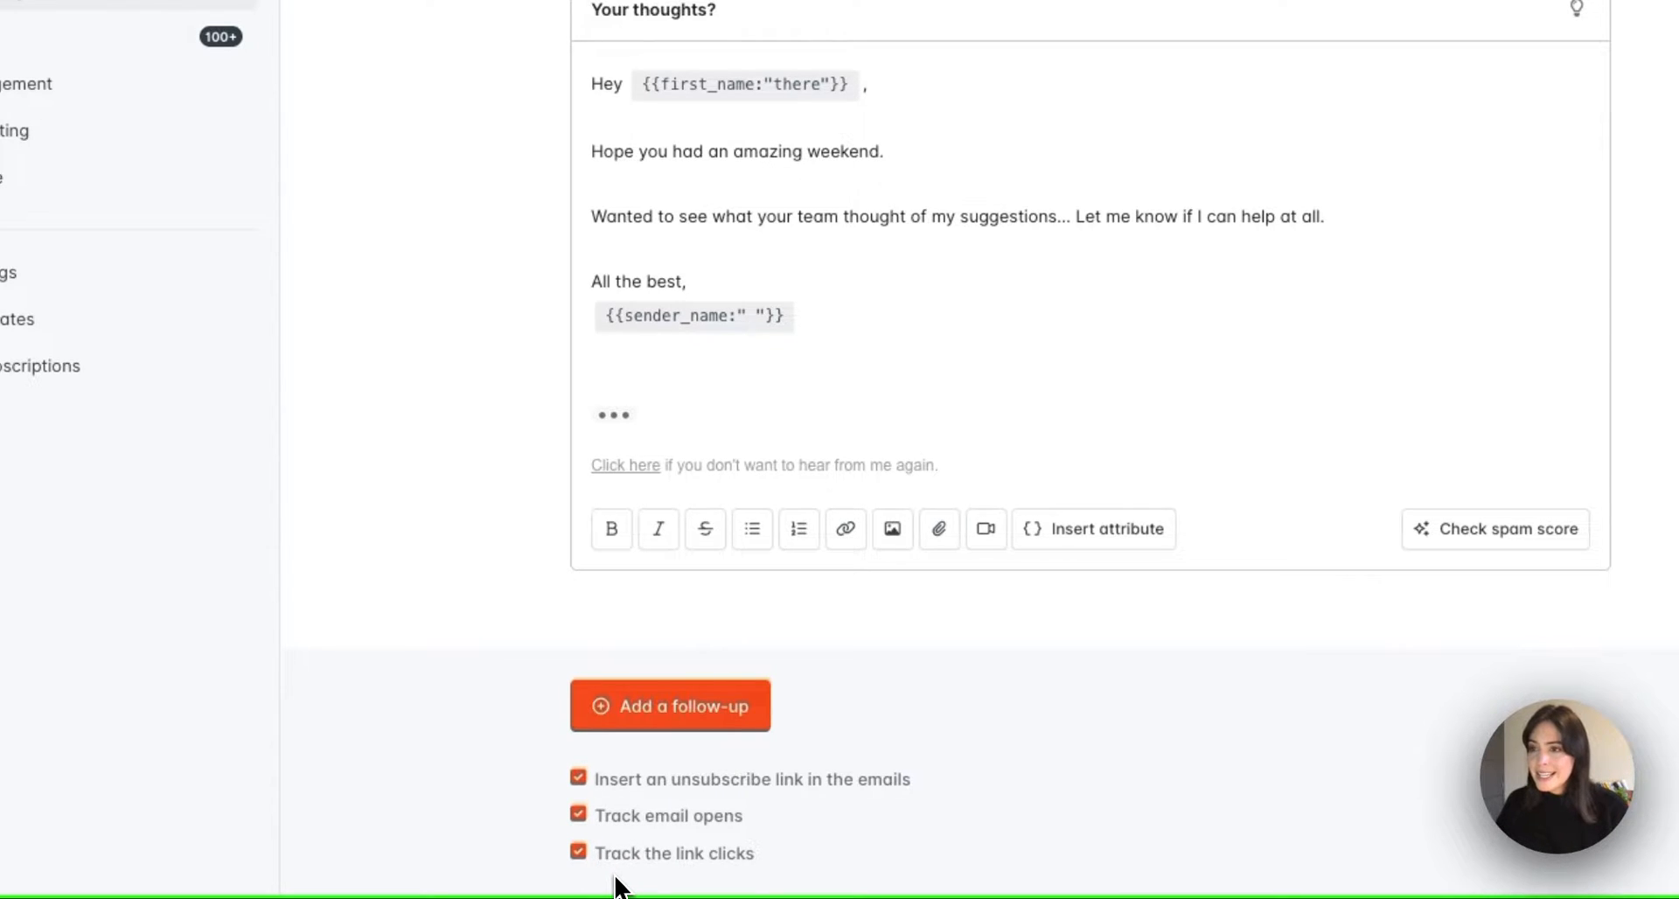
# Move to the Audience step and open the Add recipients dialog showing 0 / 7,500
pyautogui.scroll(6, 1150, 822)
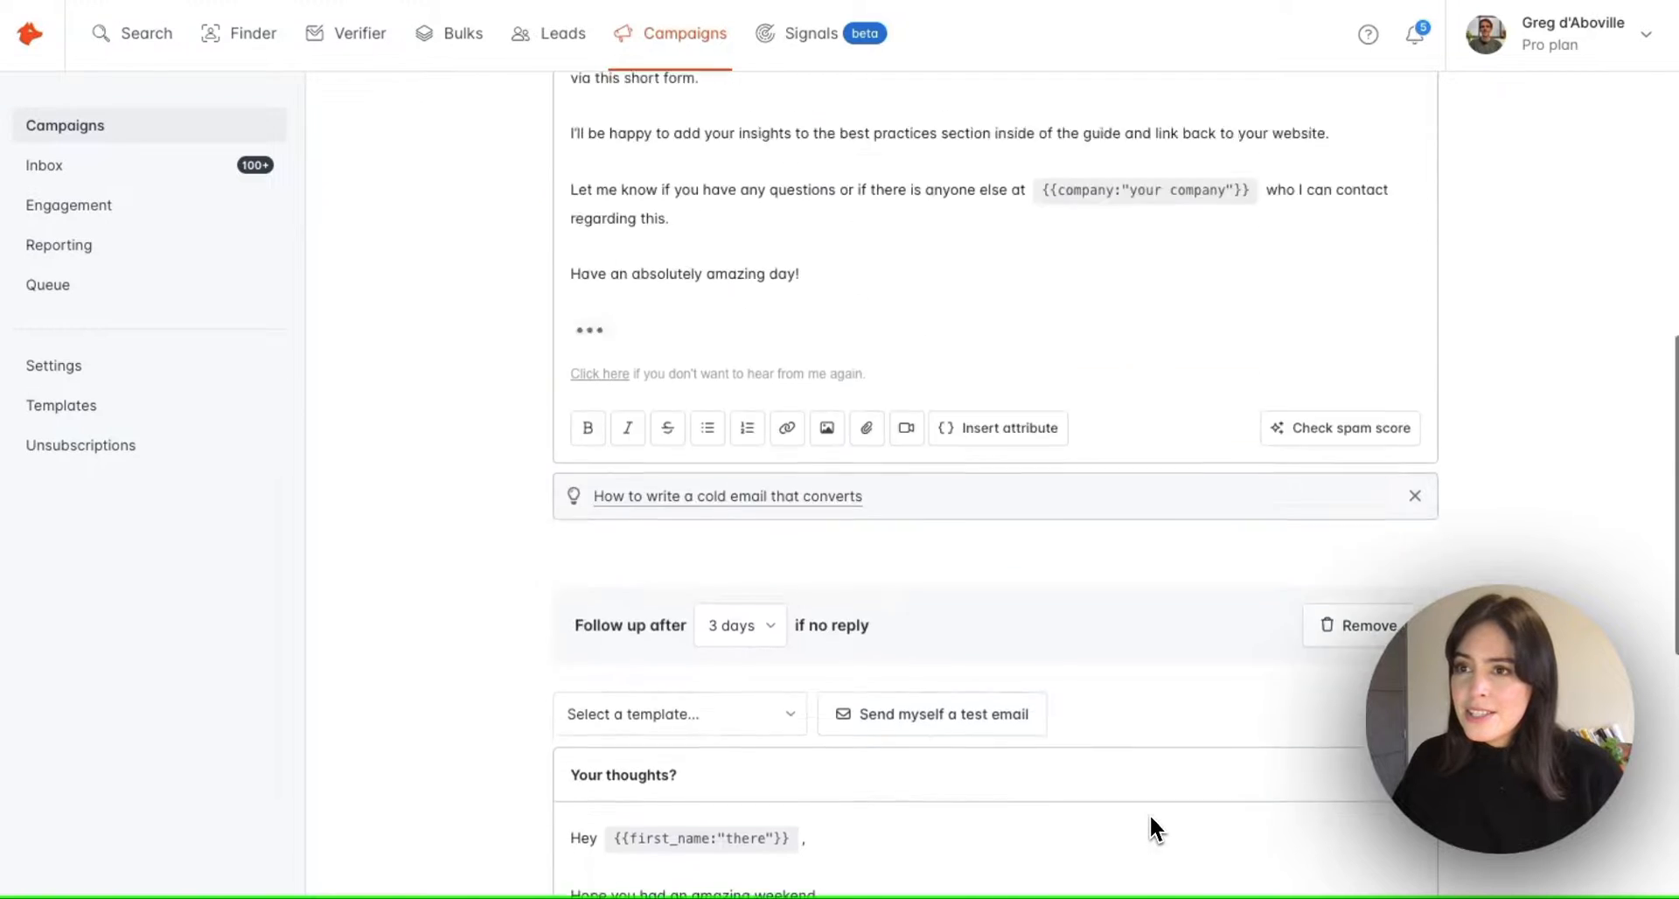
pyautogui.scroll(8, 1149, 813)
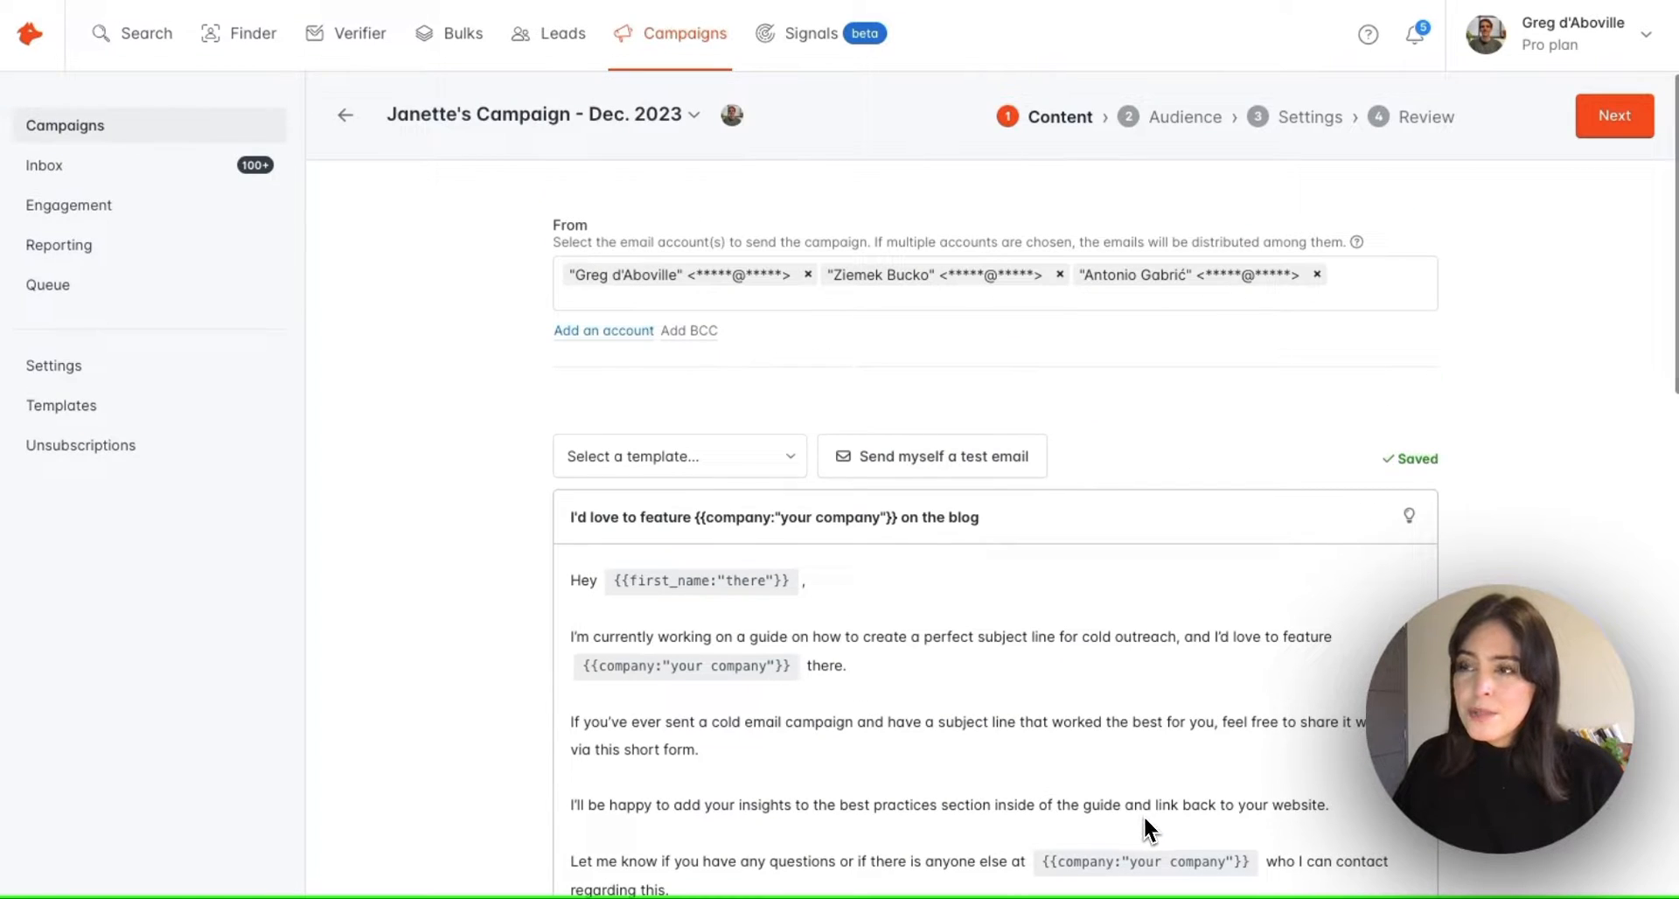
pyautogui.click(1636, 125)
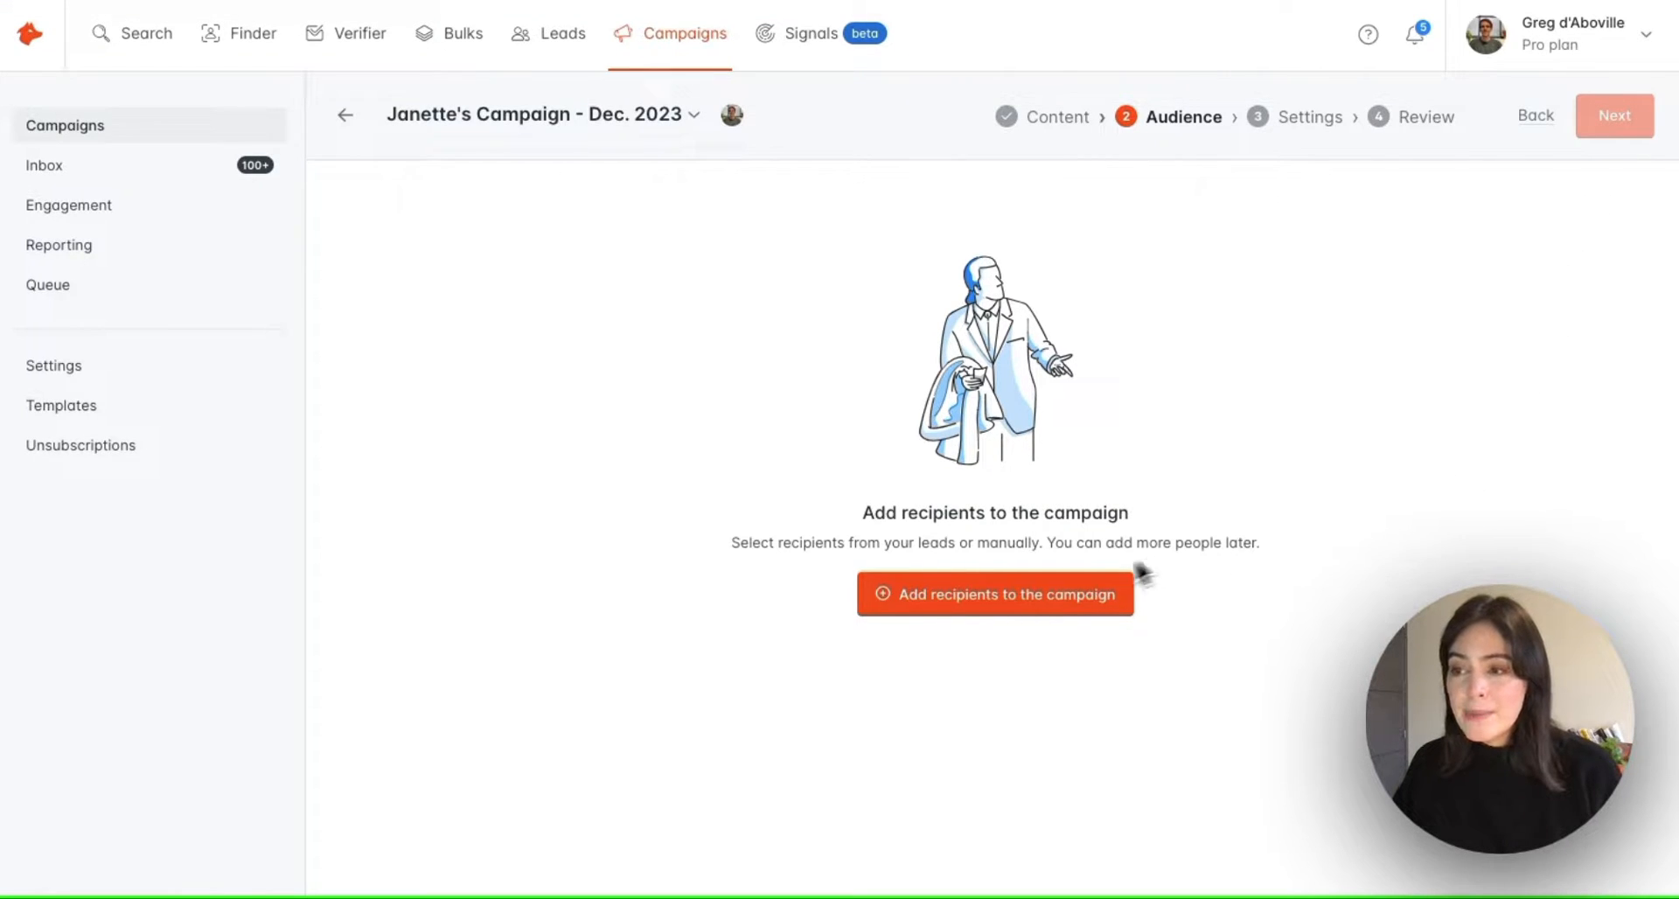
pyautogui.click(1119, 596)
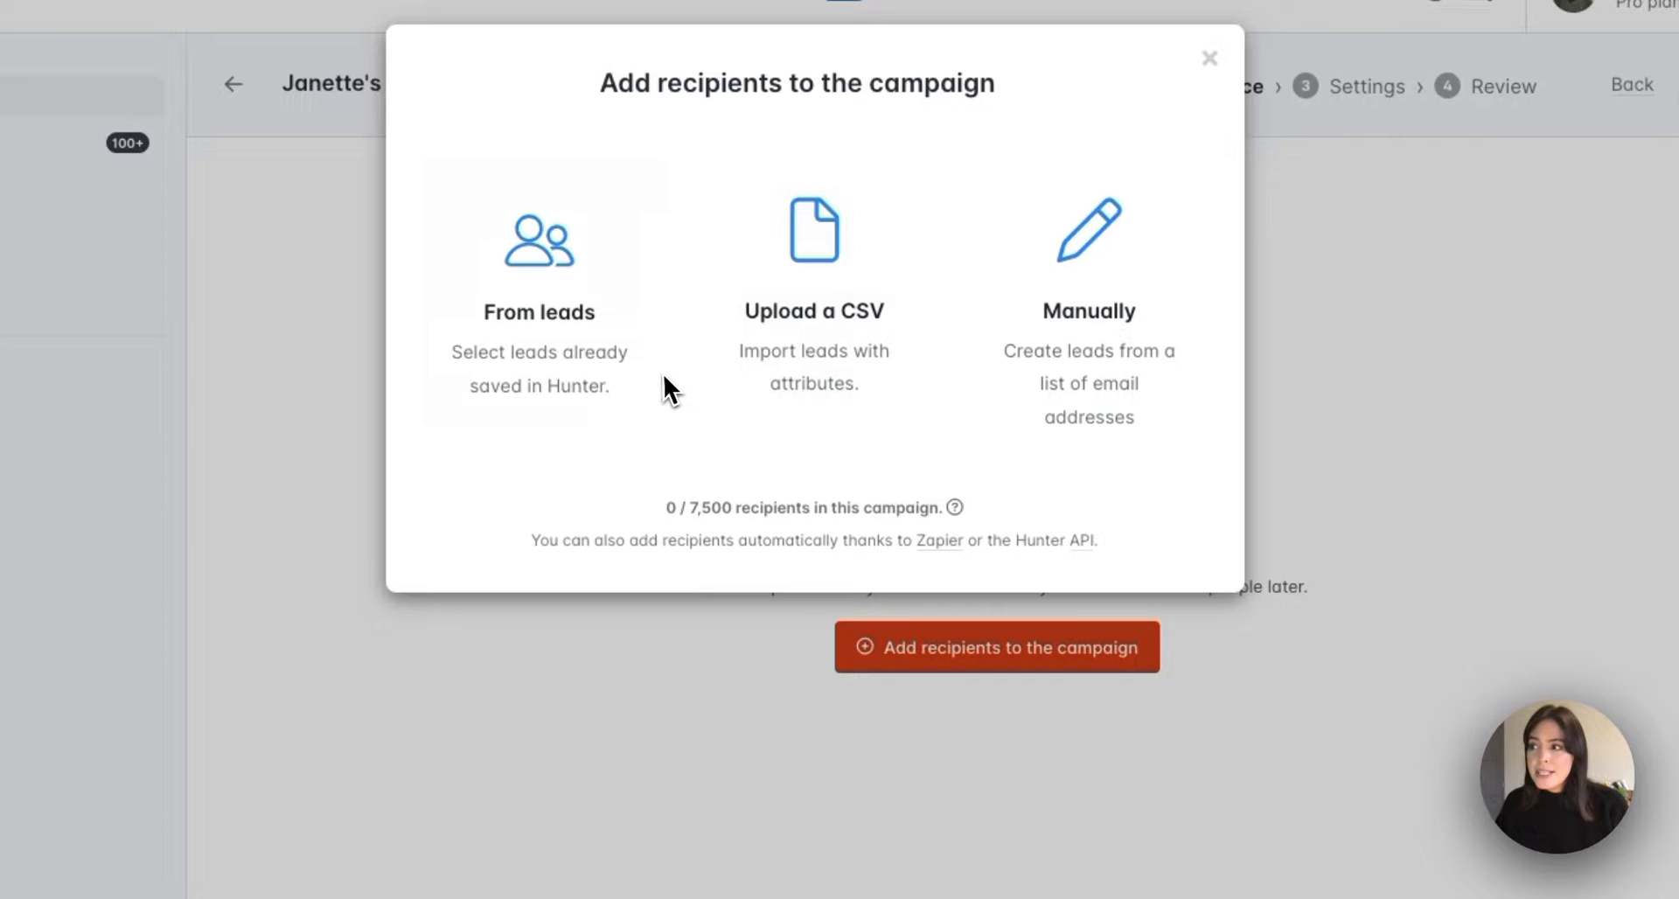
# Choose From leads, remove the Never contacted filter and add a Leads list filter
pyautogui.click(625, 370)
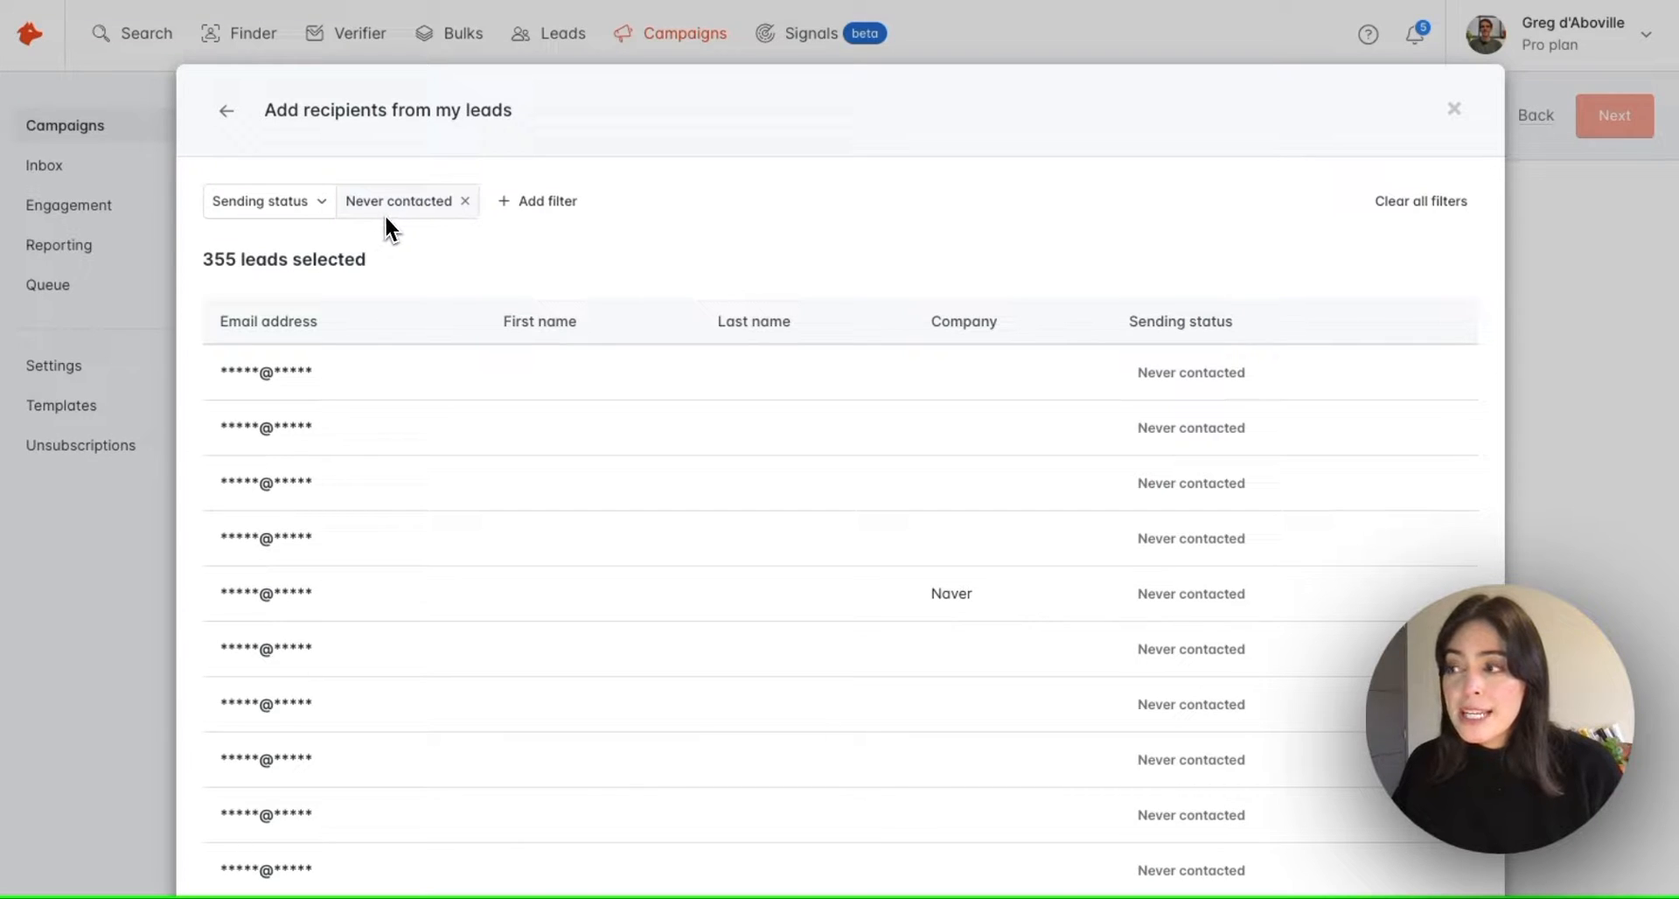
pyautogui.click(464, 203)
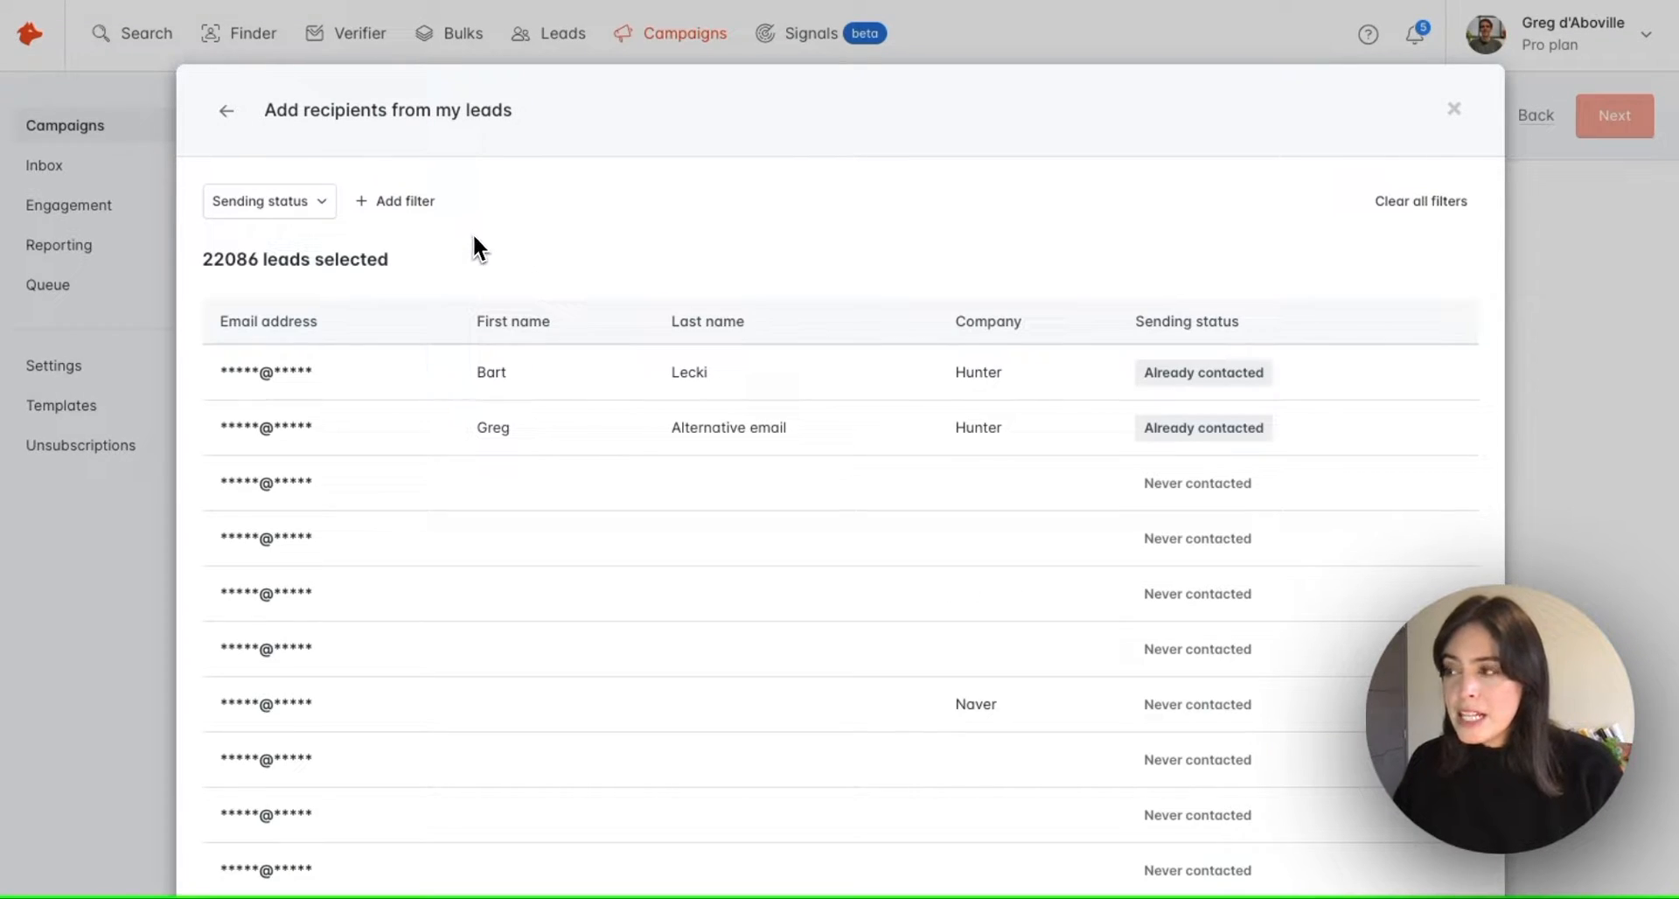
pyautogui.click(372, 210)
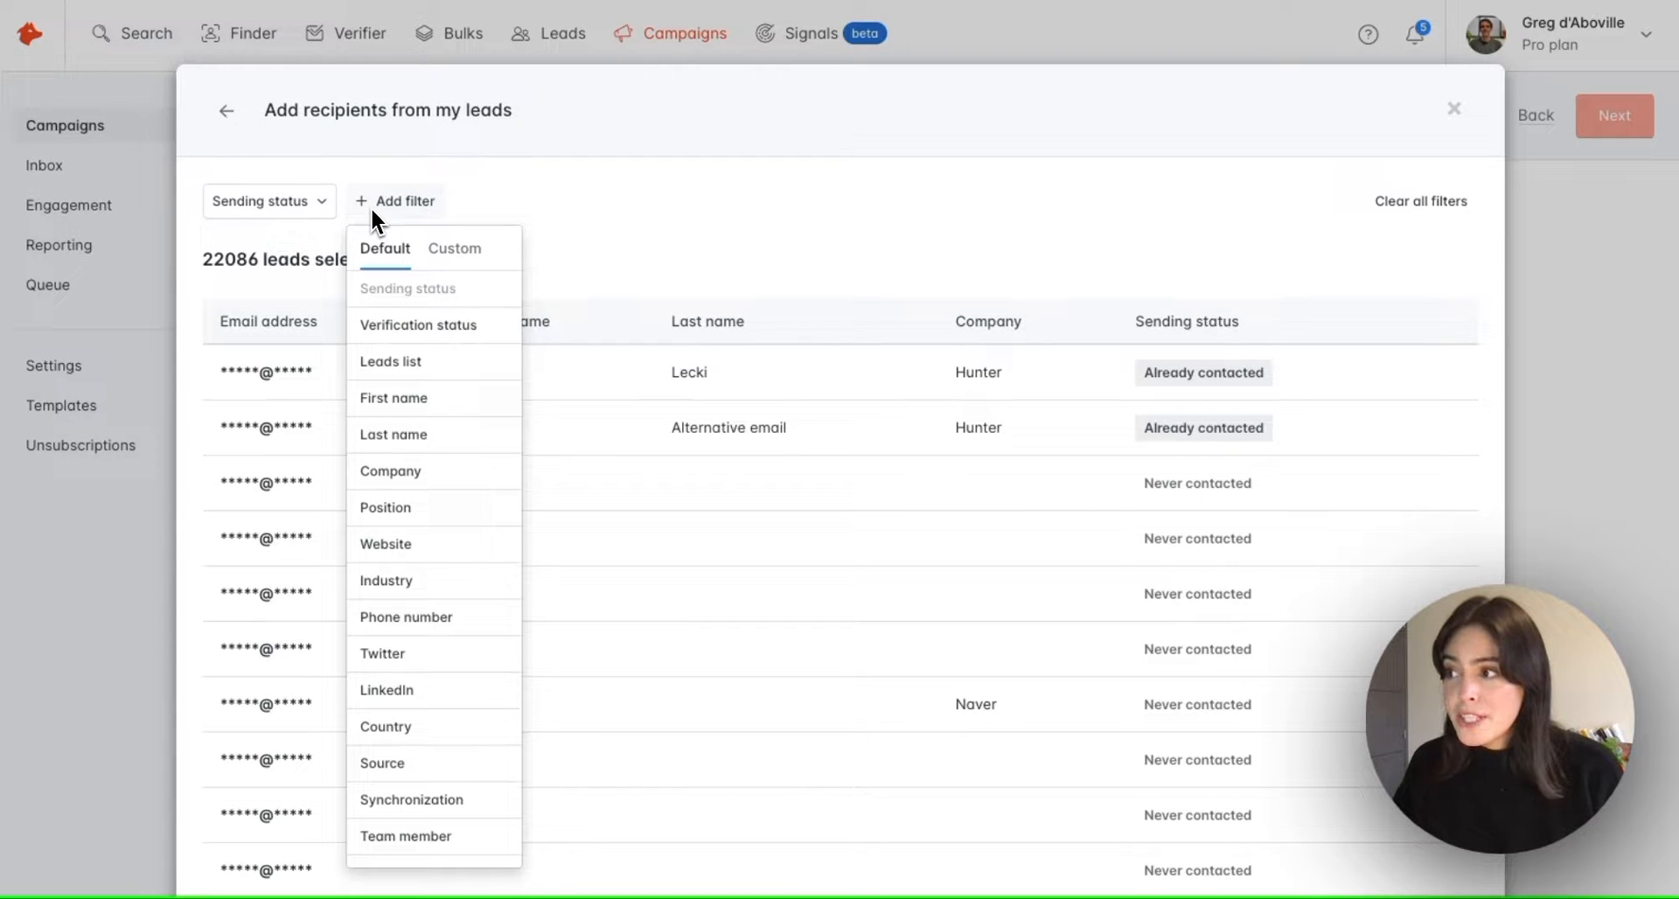
pyautogui.click(483, 366)
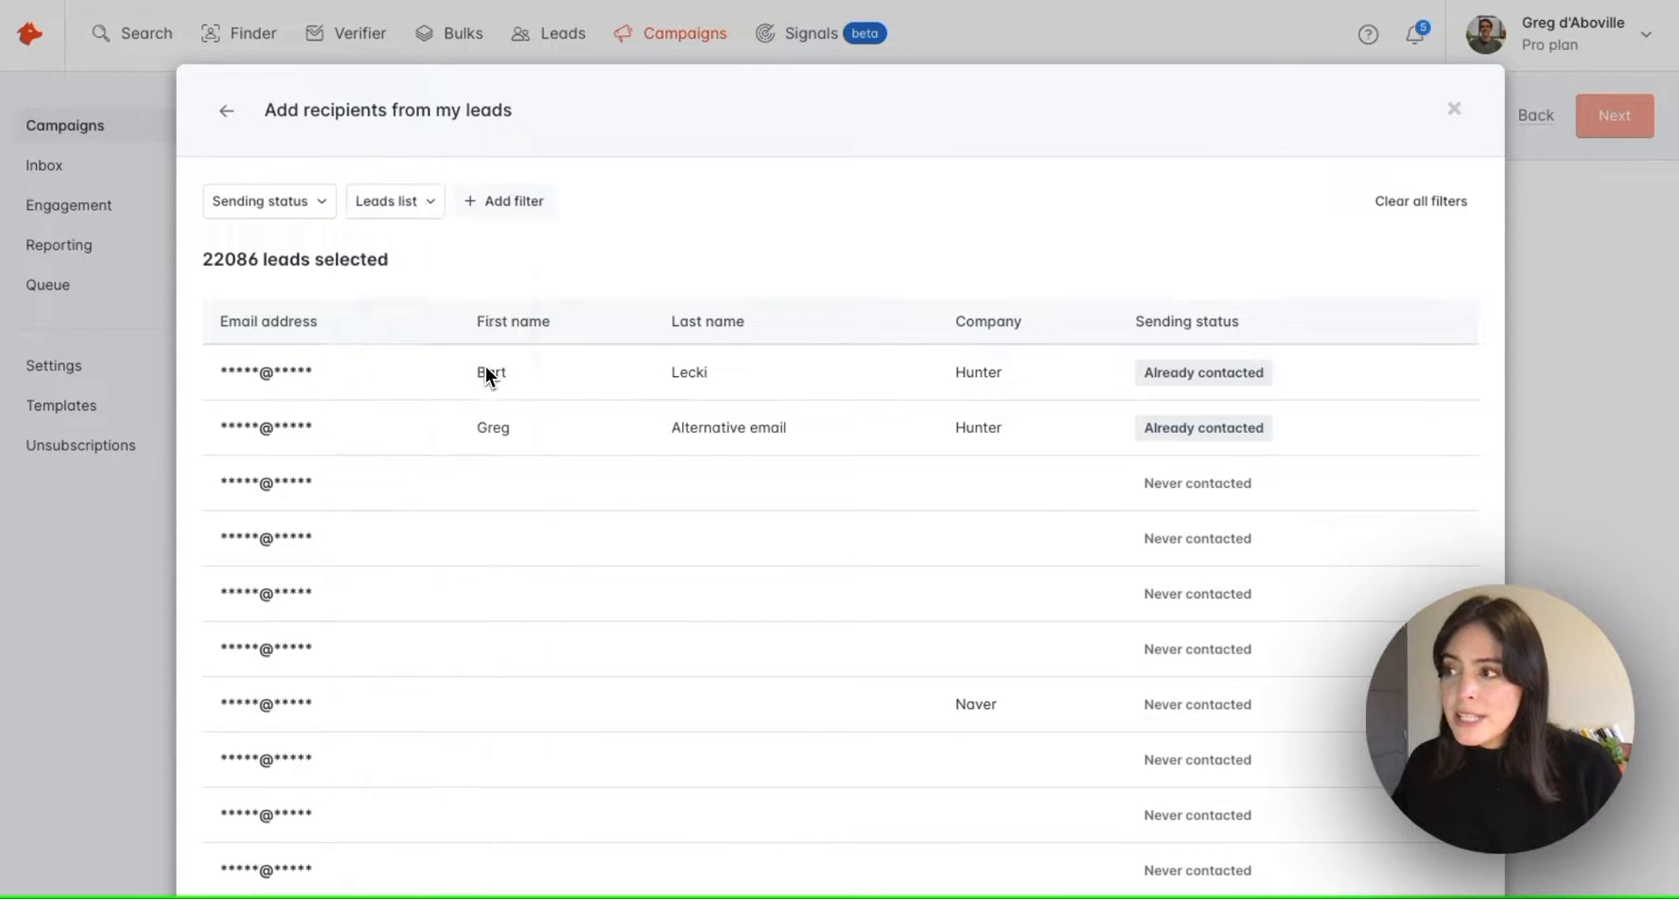
# Filter to the 'Test leads' list and add its 9 leads as recipients
pyautogui.click(501, 245)
pyautogui.write('test lead')
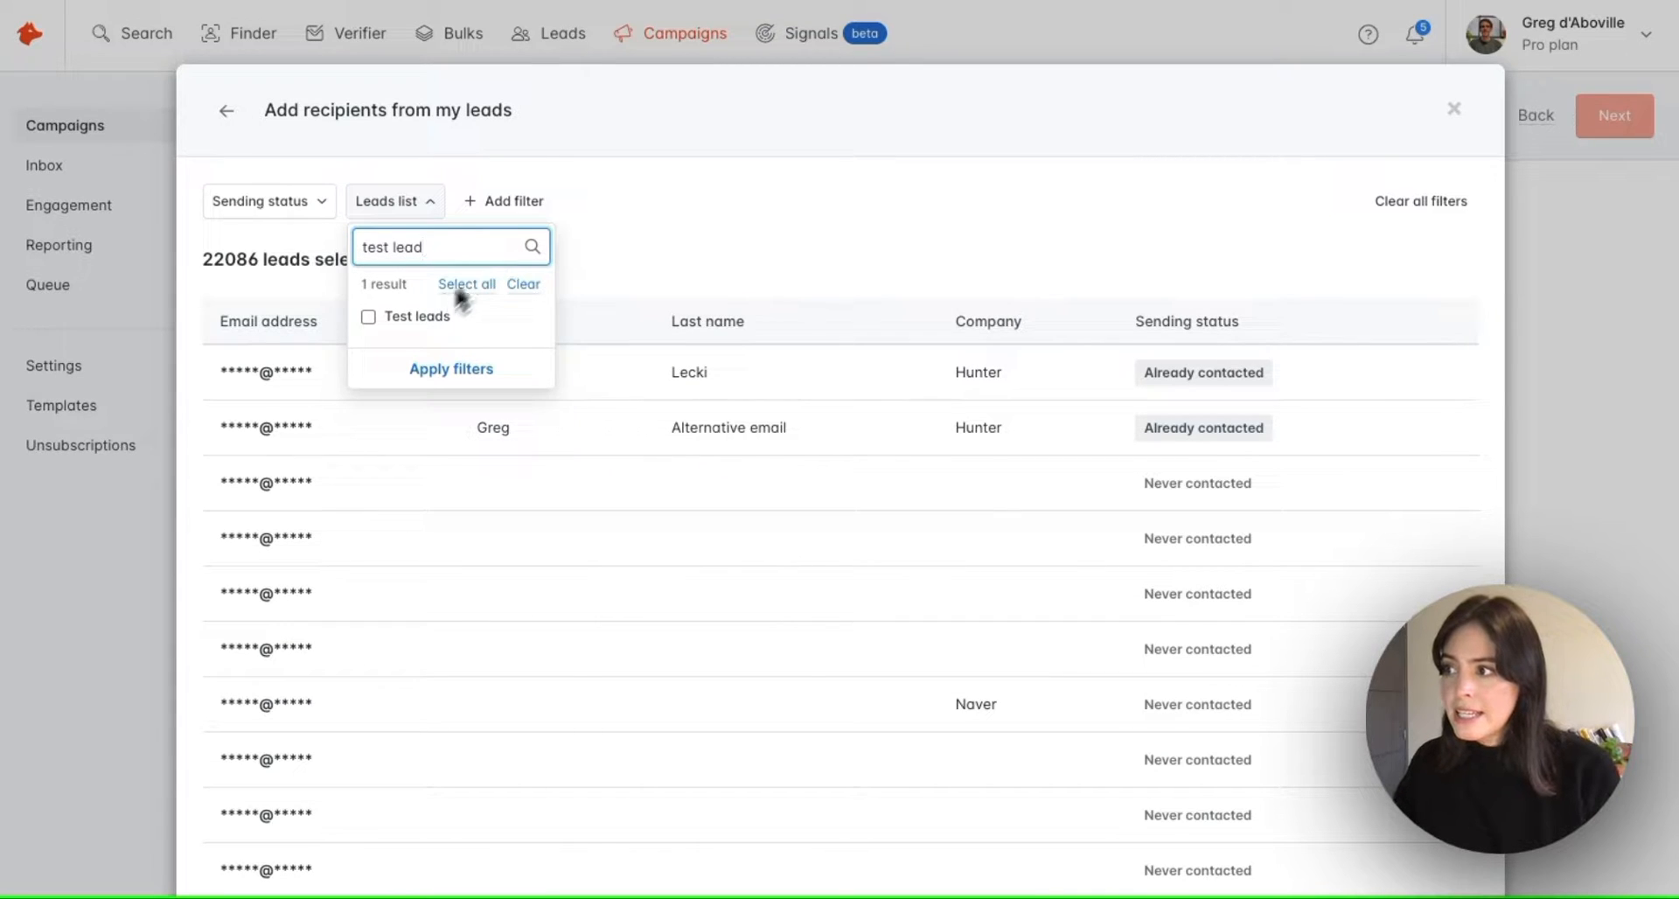
pyautogui.click(368, 317)
pyautogui.click(448, 366)
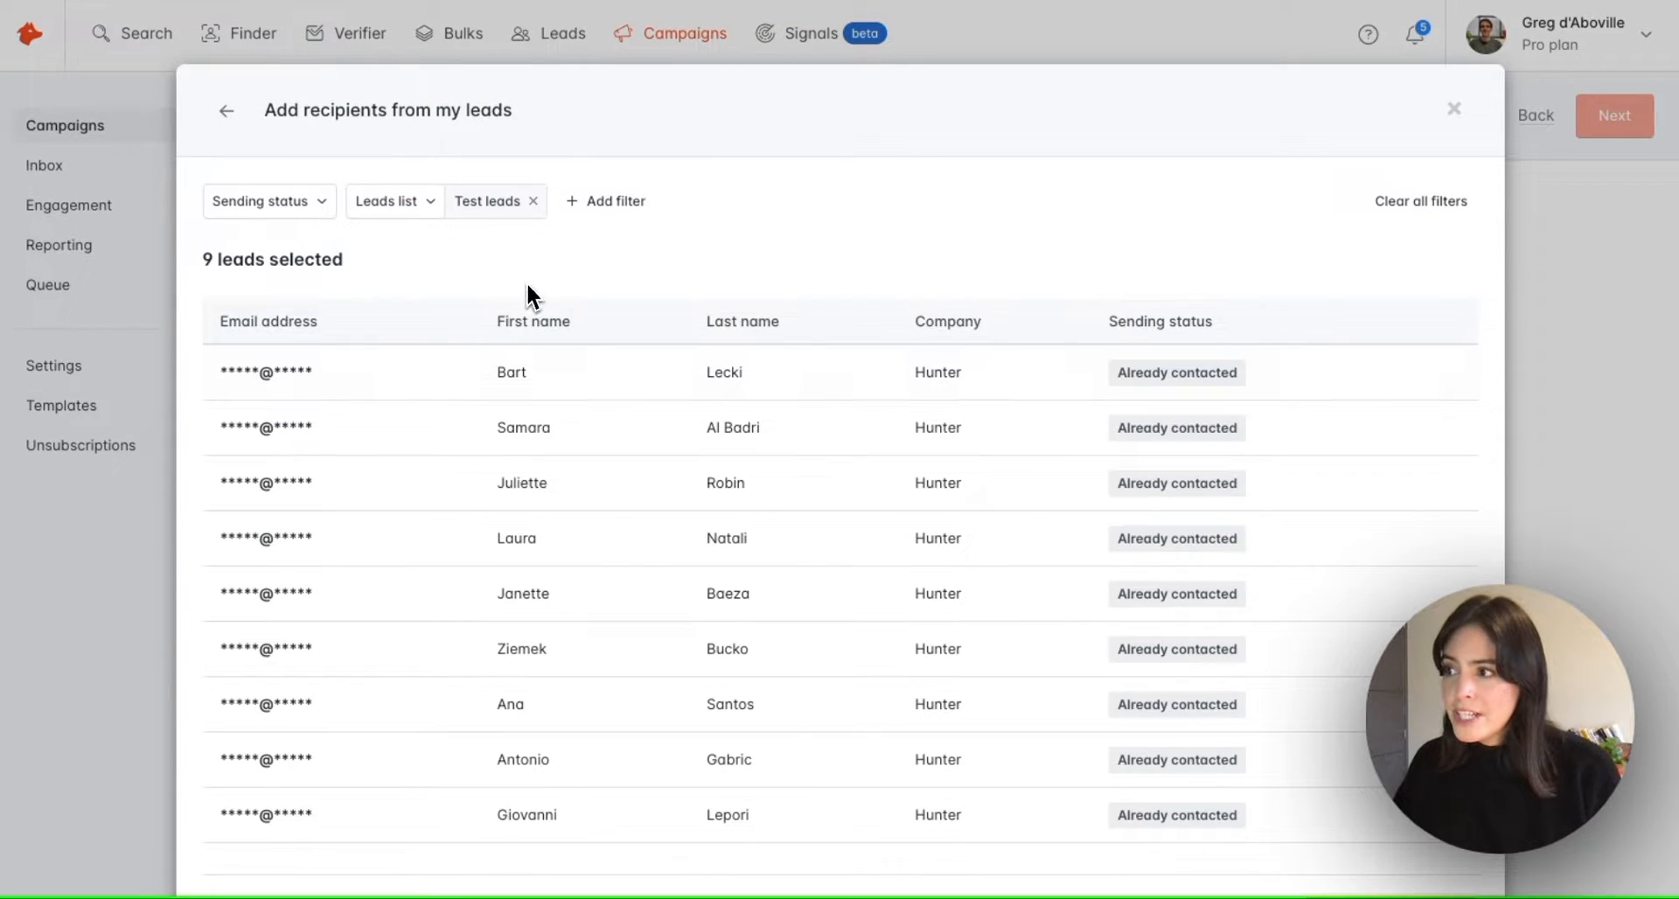
pyautogui.scroll(-3, 1094, 245)
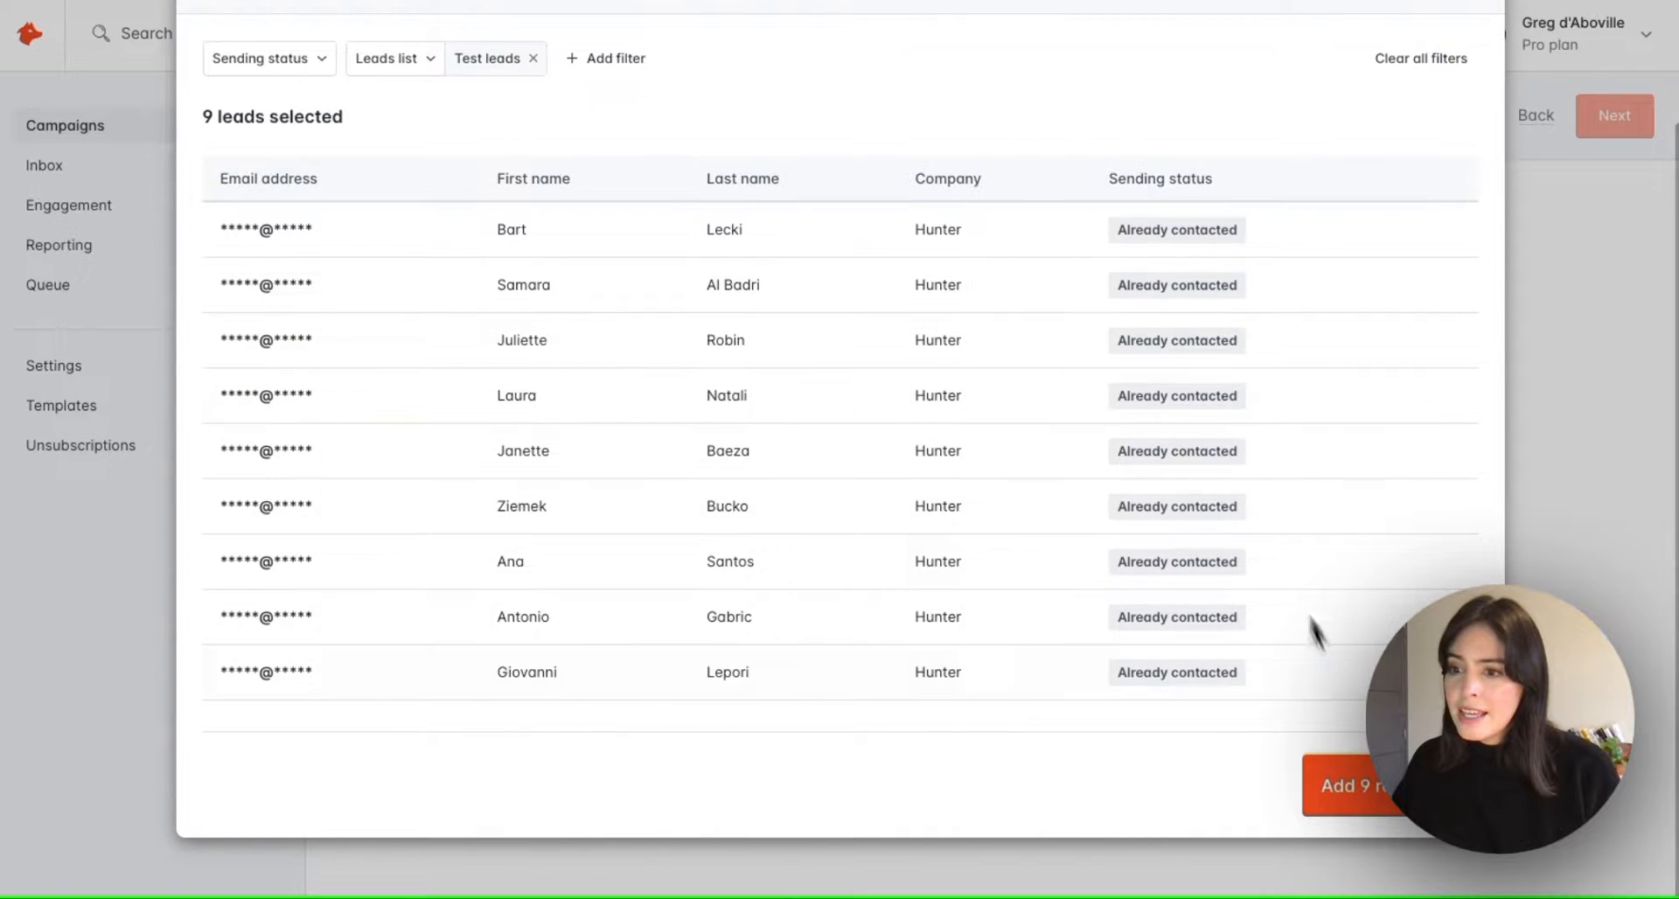
pyautogui.click(1389, 802)
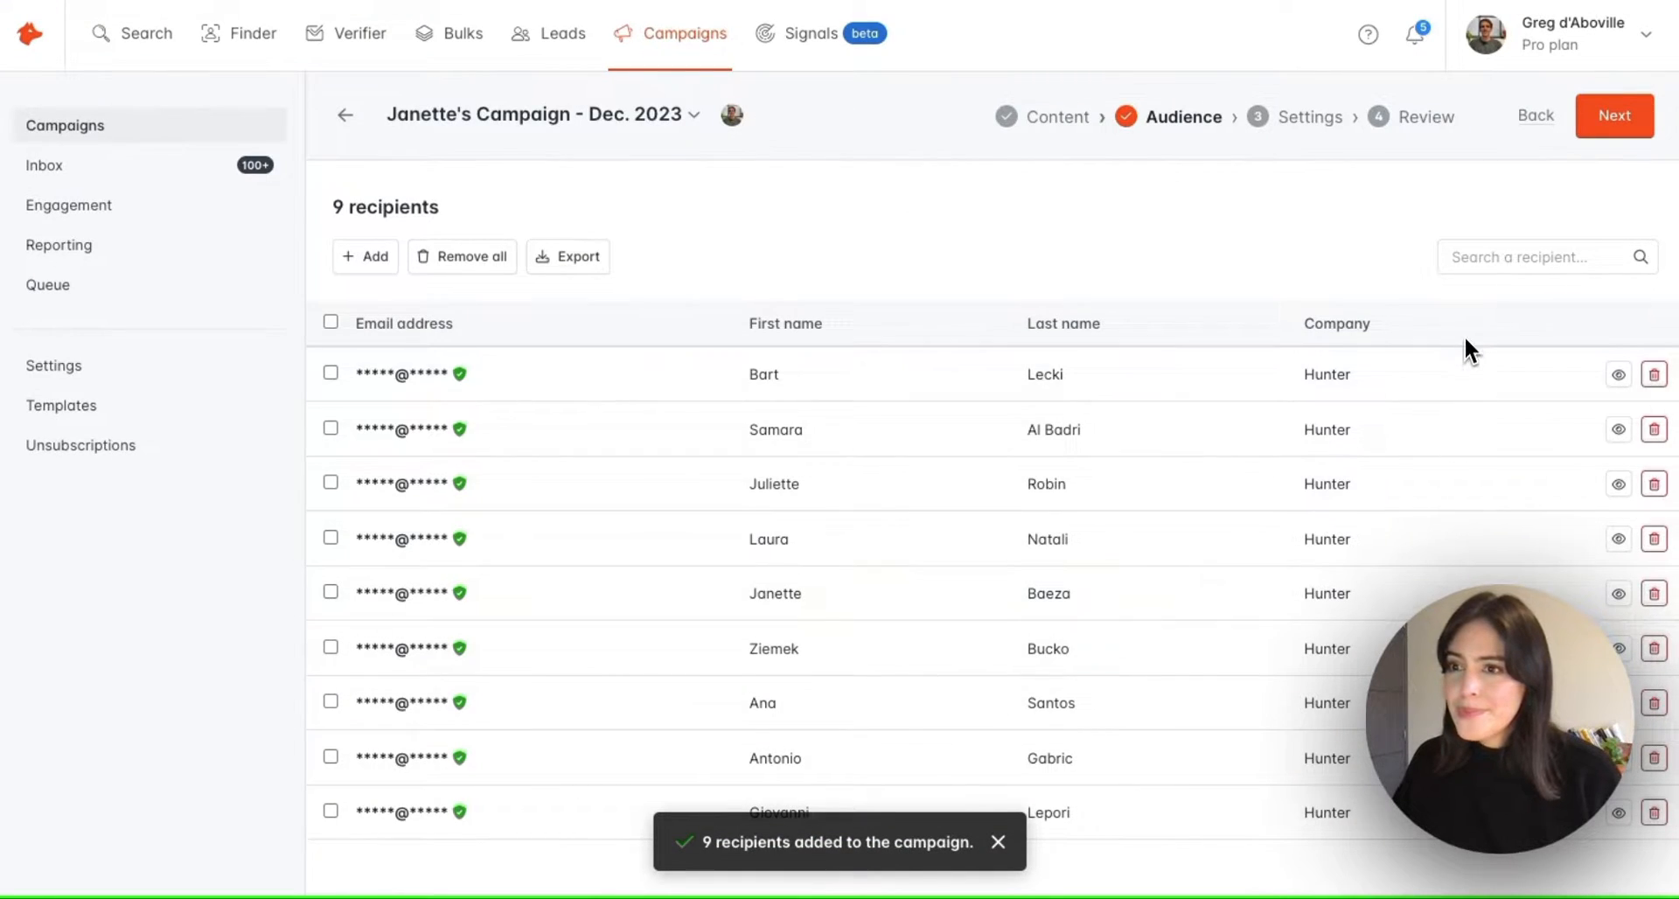
# Pass through Settings (Monday–Friday, 9:00 am–5:00 pm sending window) on to the Review step
pyautogui.click(1626, 127)
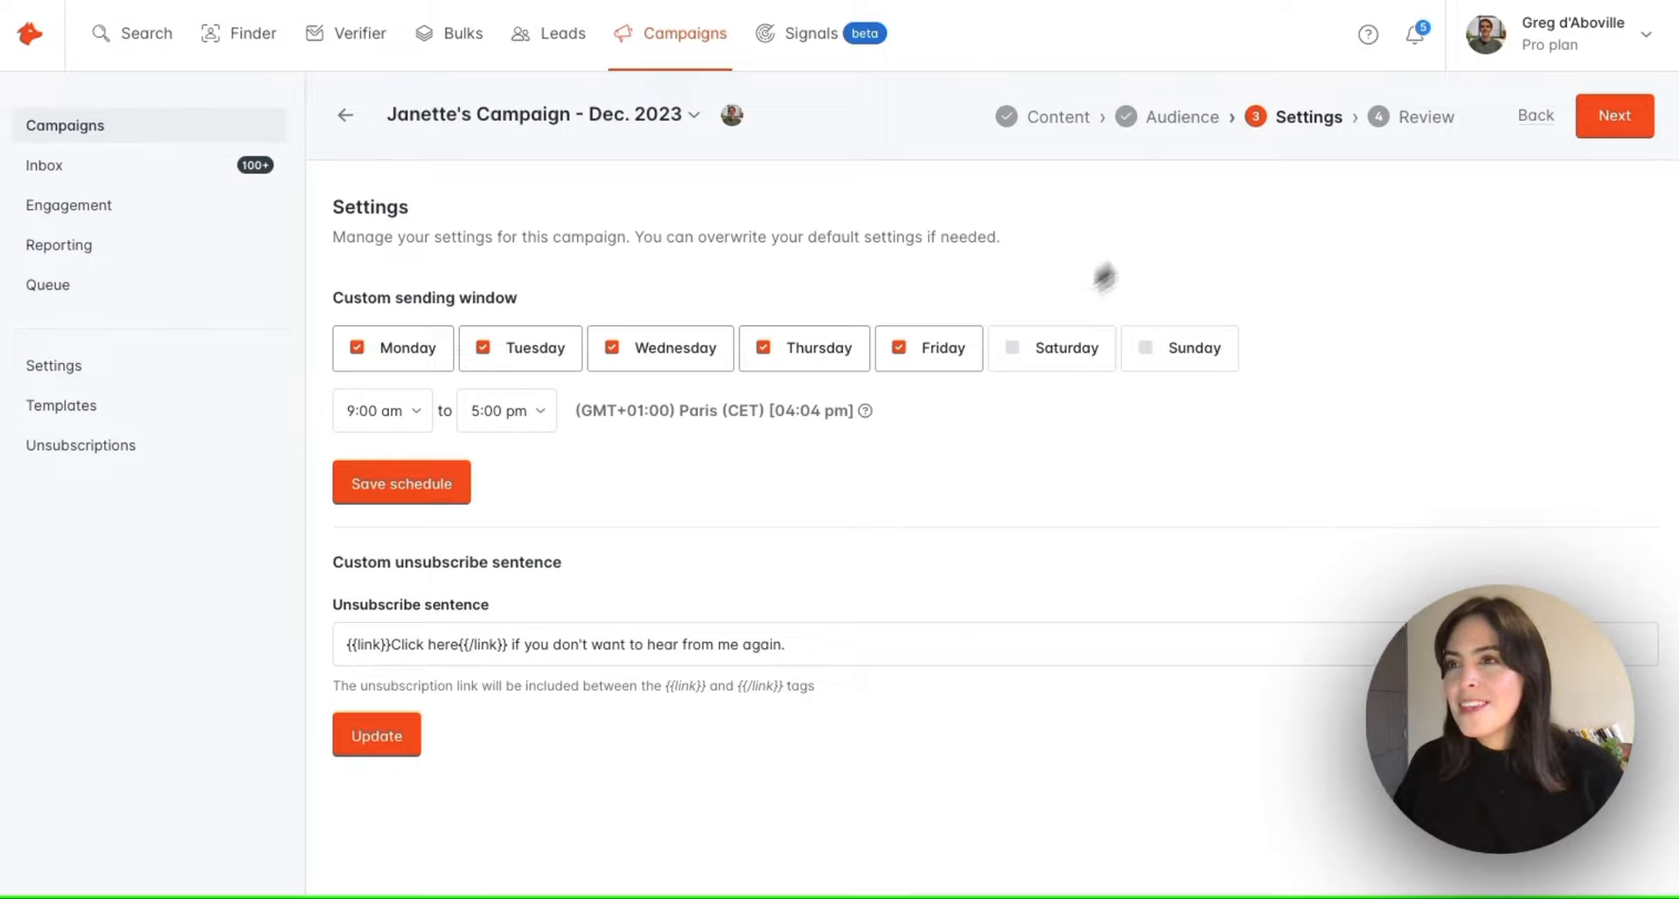
pyautogui.click(1596, 136)
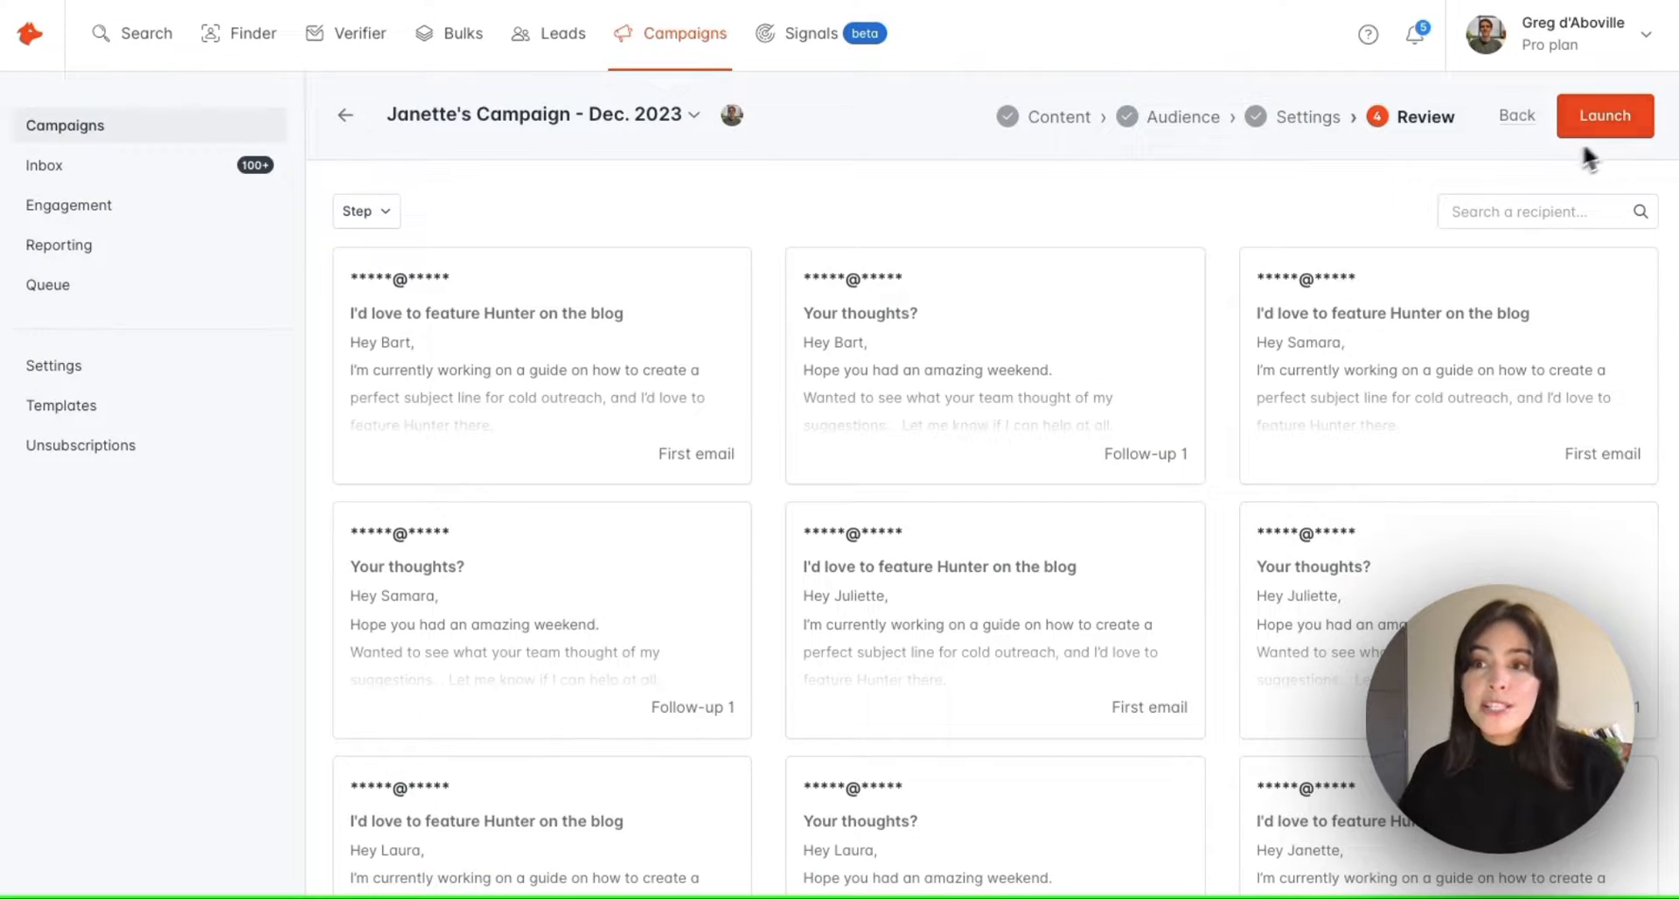
# Preview the first recipient's full first email on the Review step, then close it
pyautogui.scroll(-2, 1328, 233)
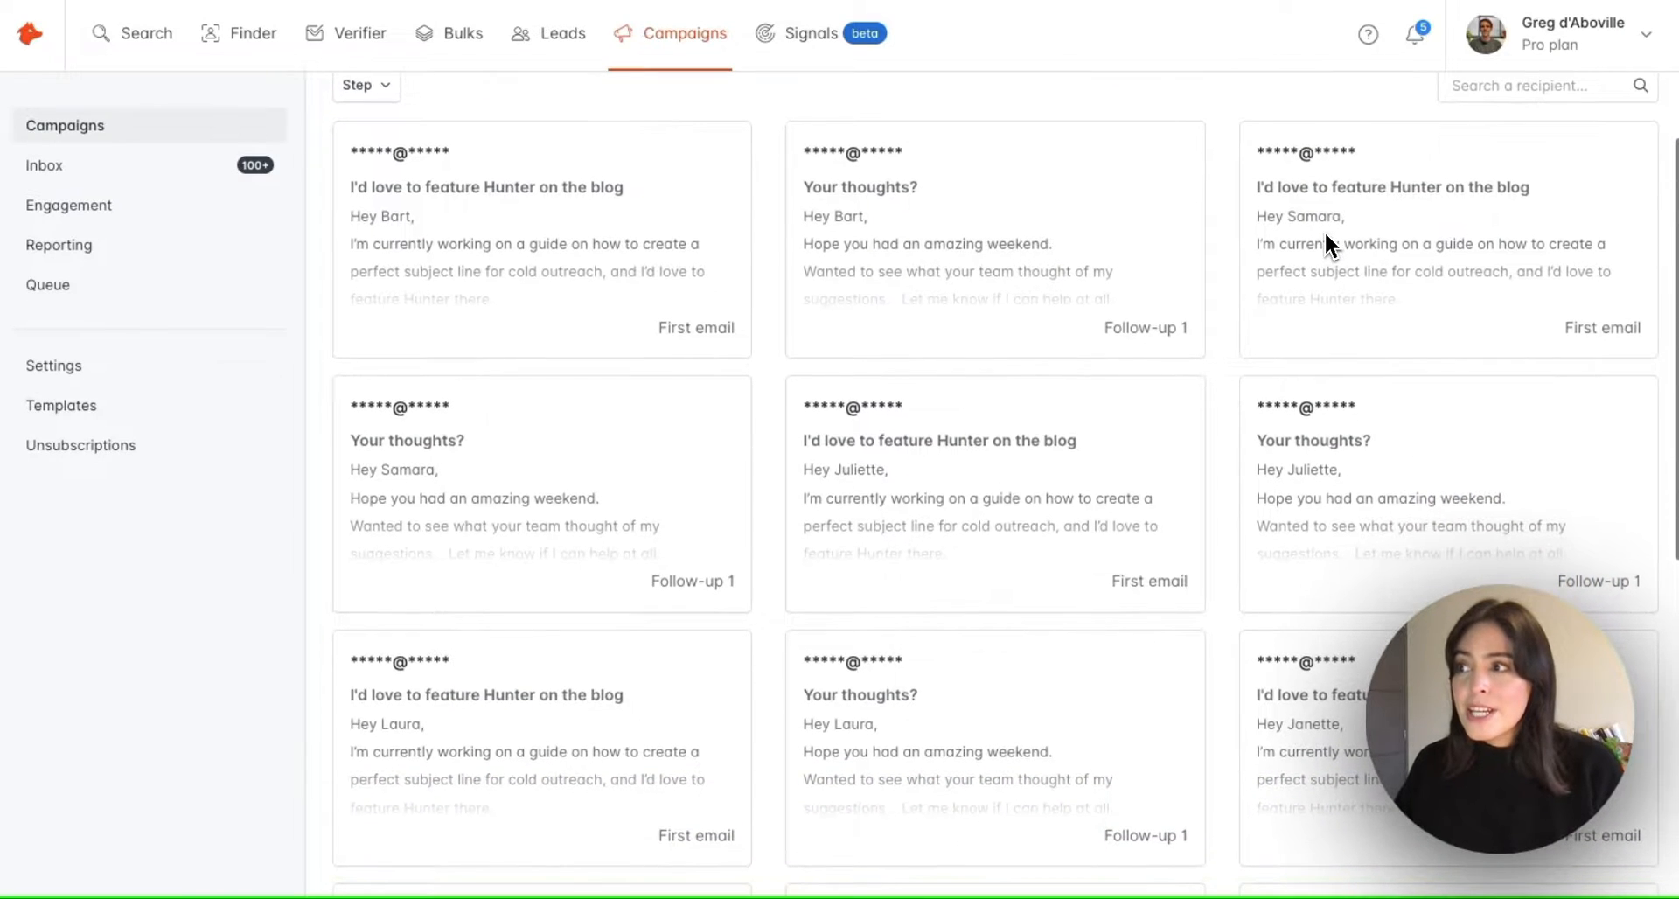
pyautogui.click(671, 243)
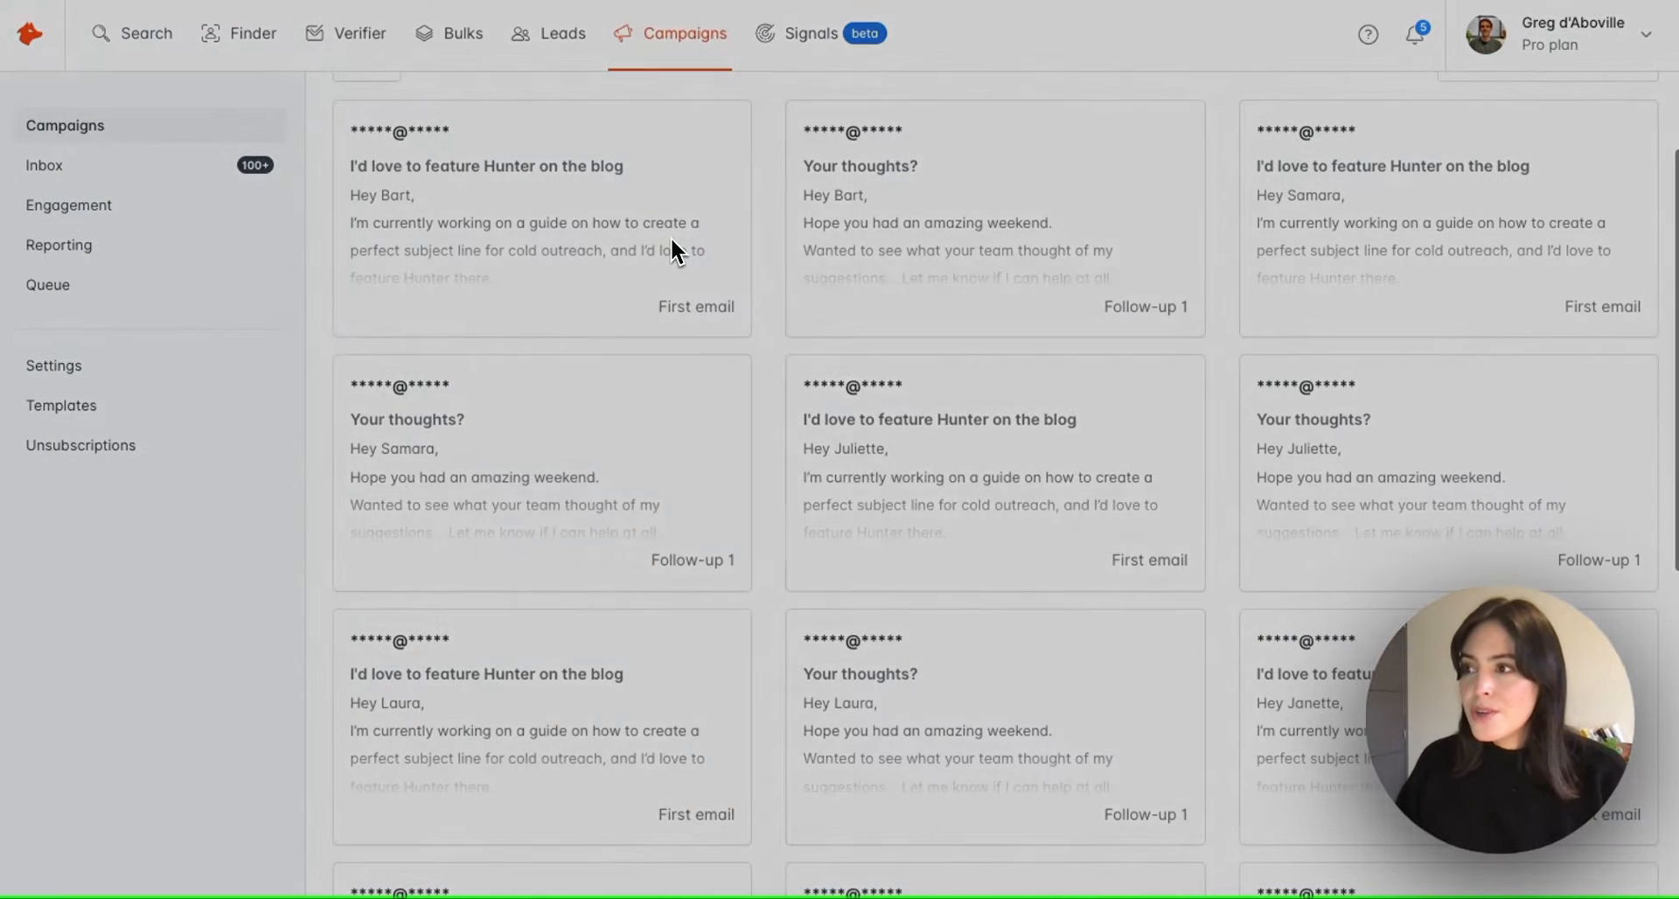
pyautogui.scroll(-1, 764, 379)
pyautogui.scroll(1, 764, 384)
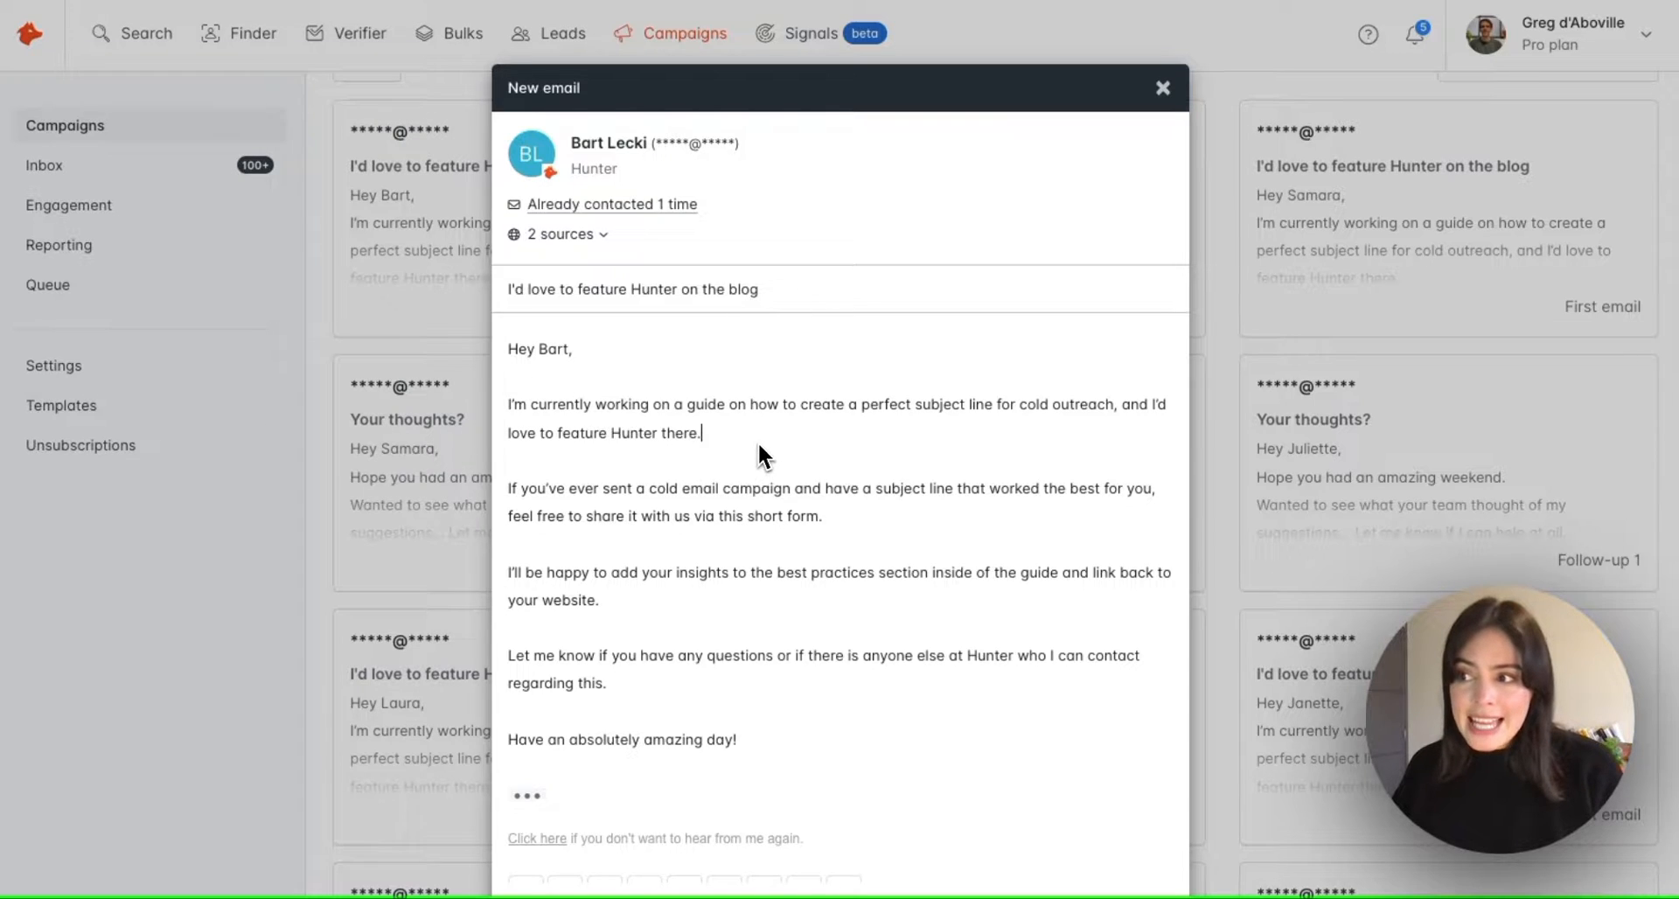
pyautogui.scroll(-1, 759, 528)
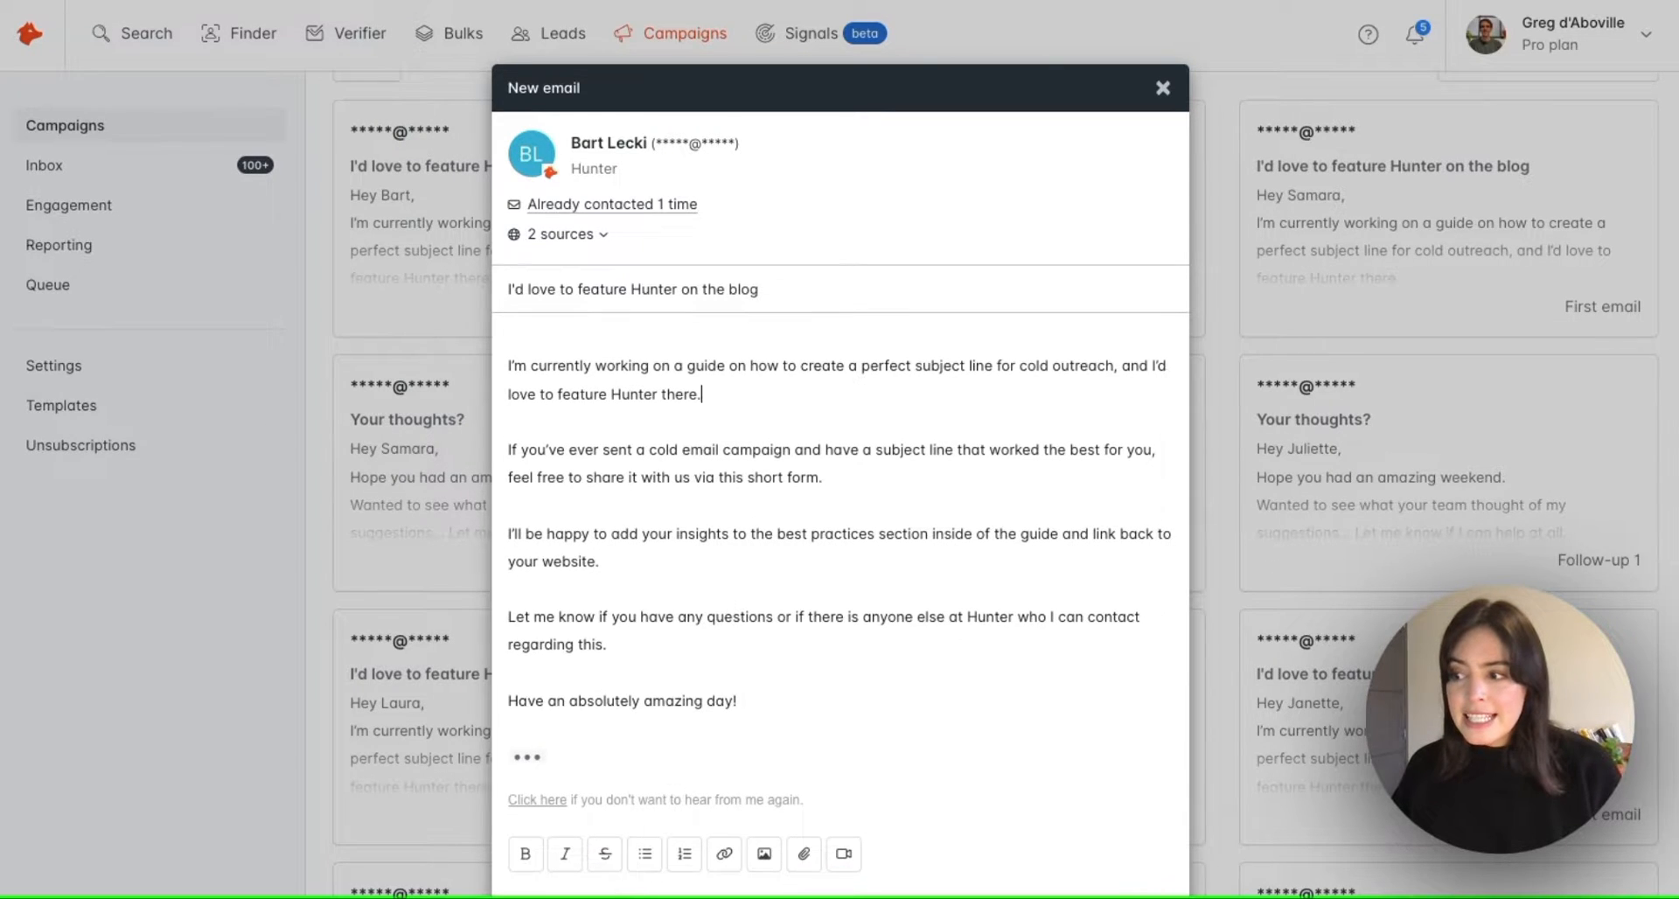
pyautogui.click(1161, 88)
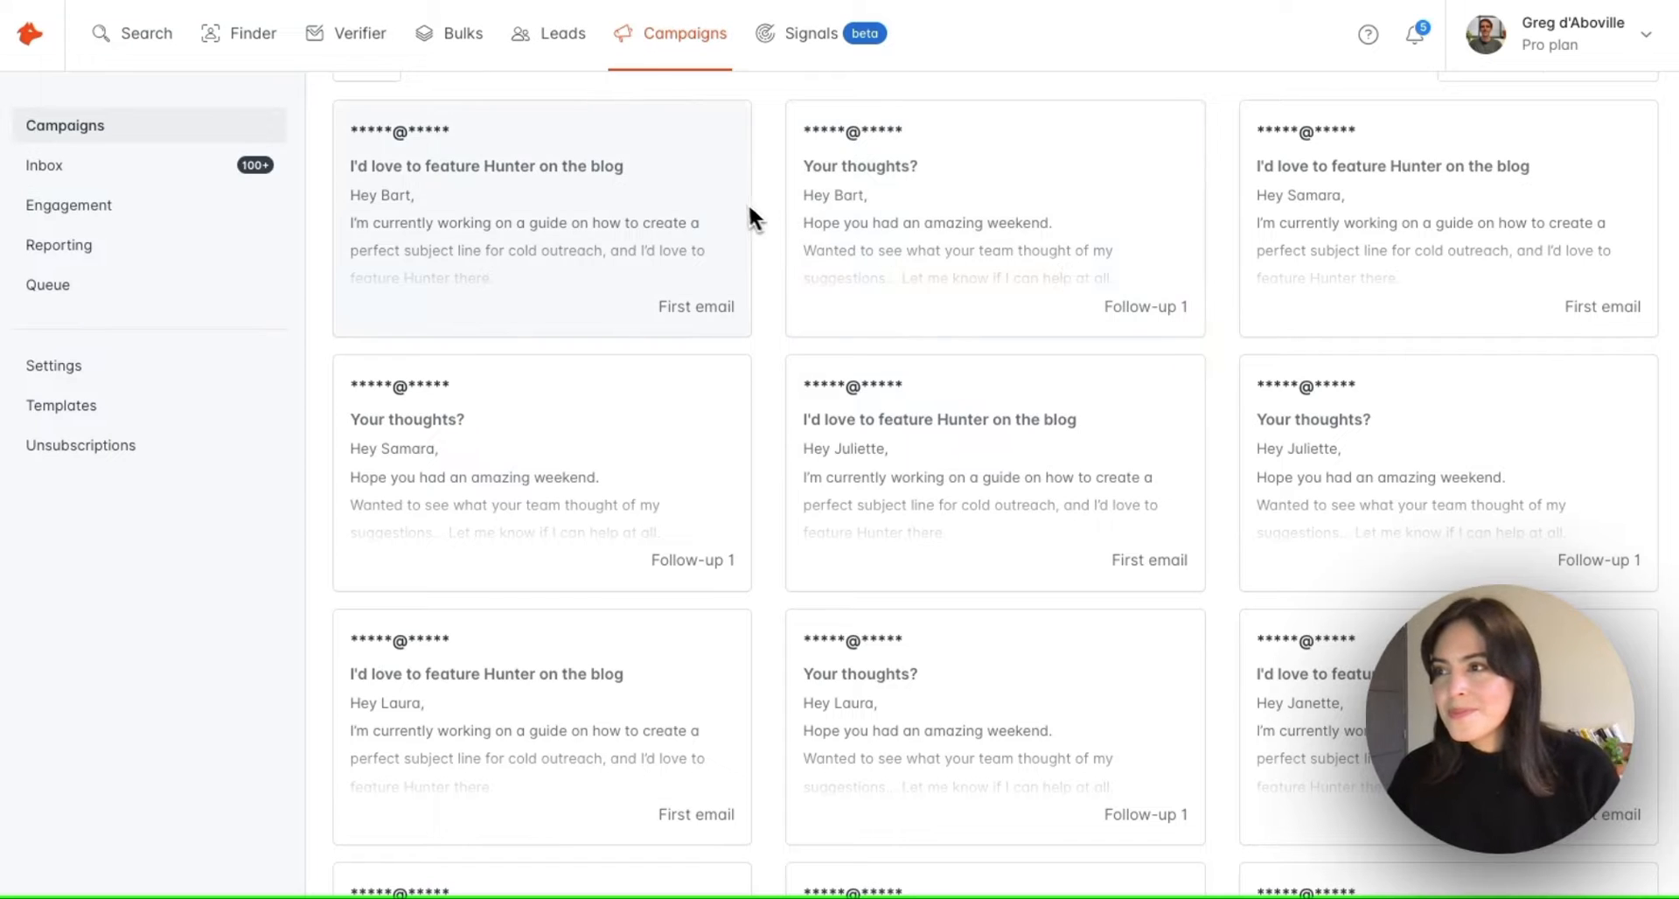
pyautogui.scroll(-1, 736, 210)
pyautogui.scroll(2, 738, 204)
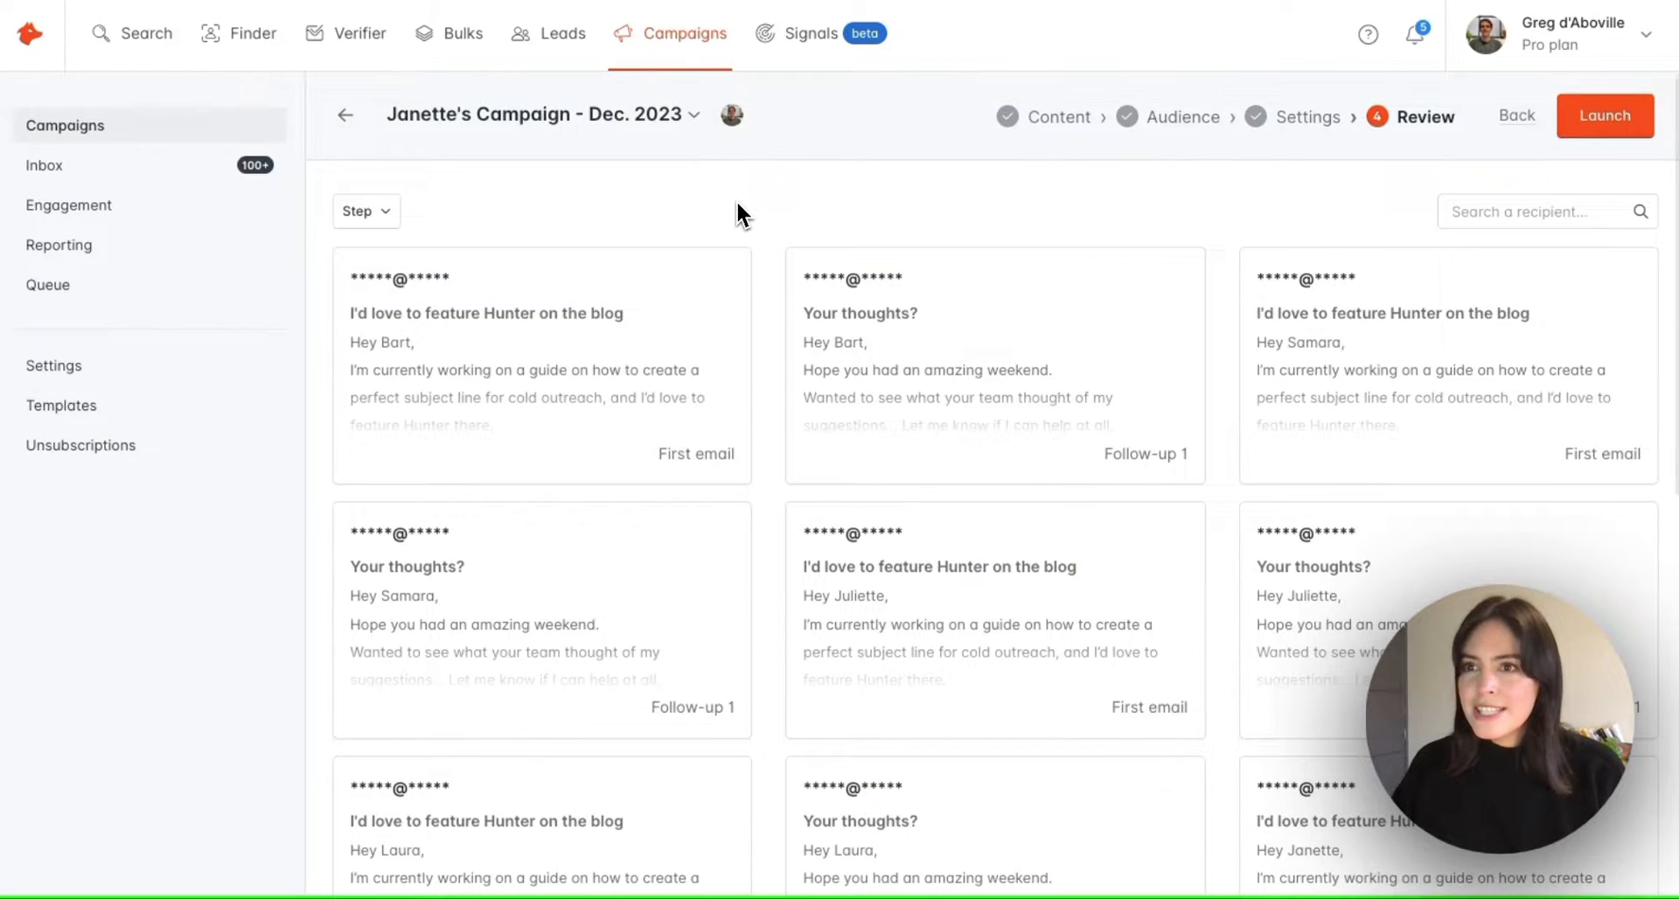
# Cancel the launch confirmation without activating, then return to the Campaigns list
pyautogui.click(1602, 130)
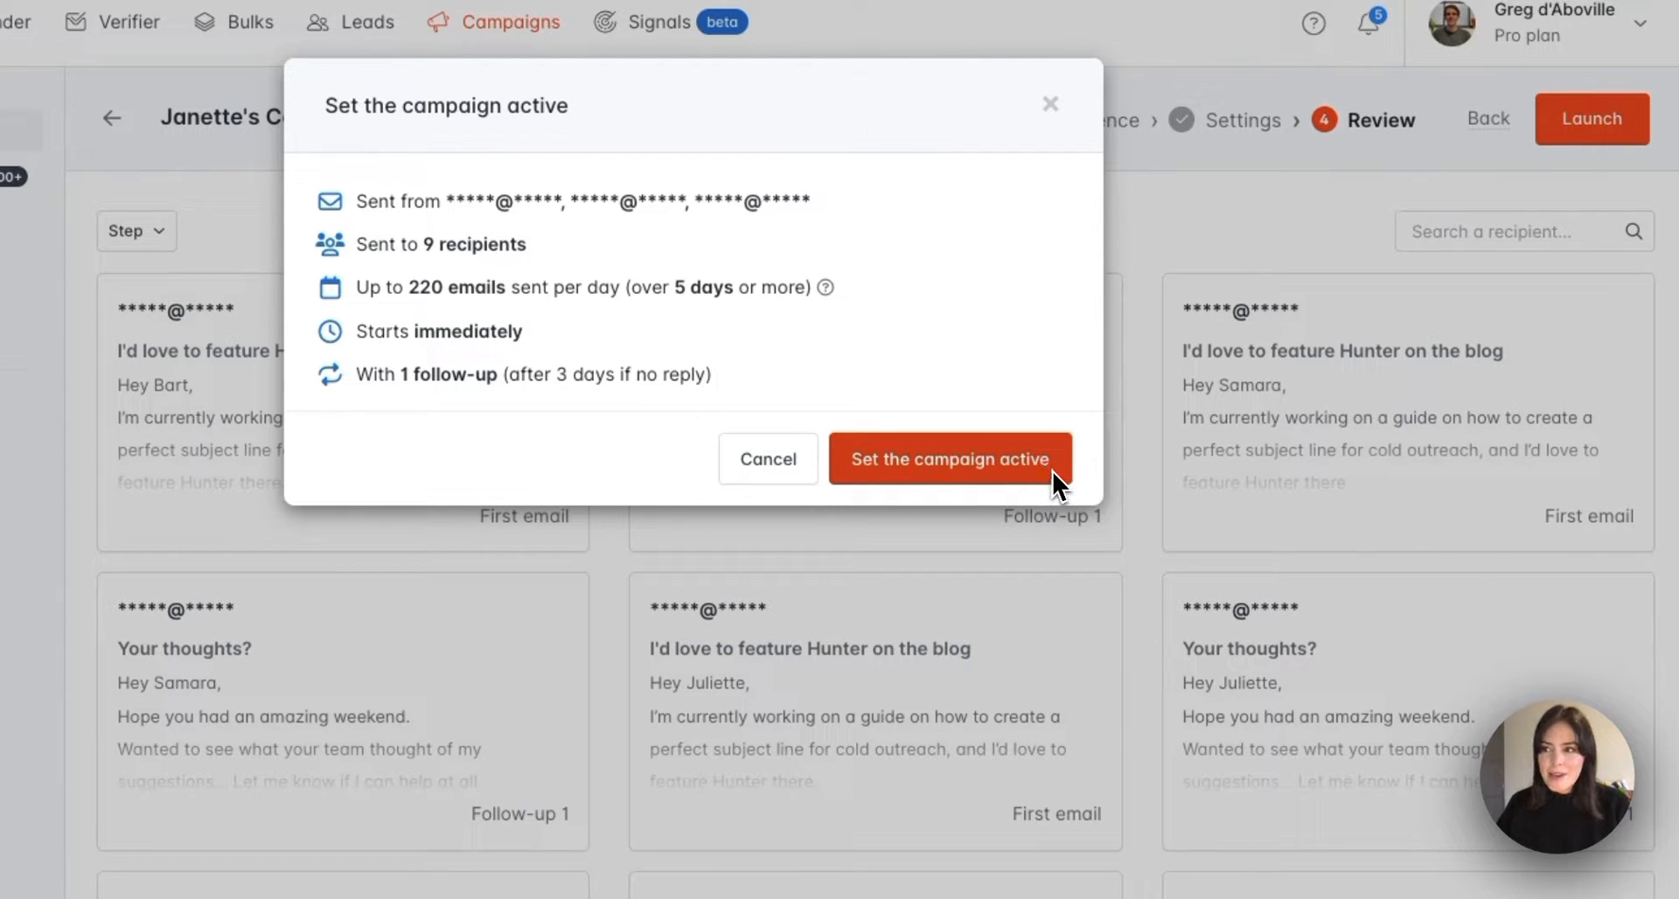
pyautogui.click(1050, 104)
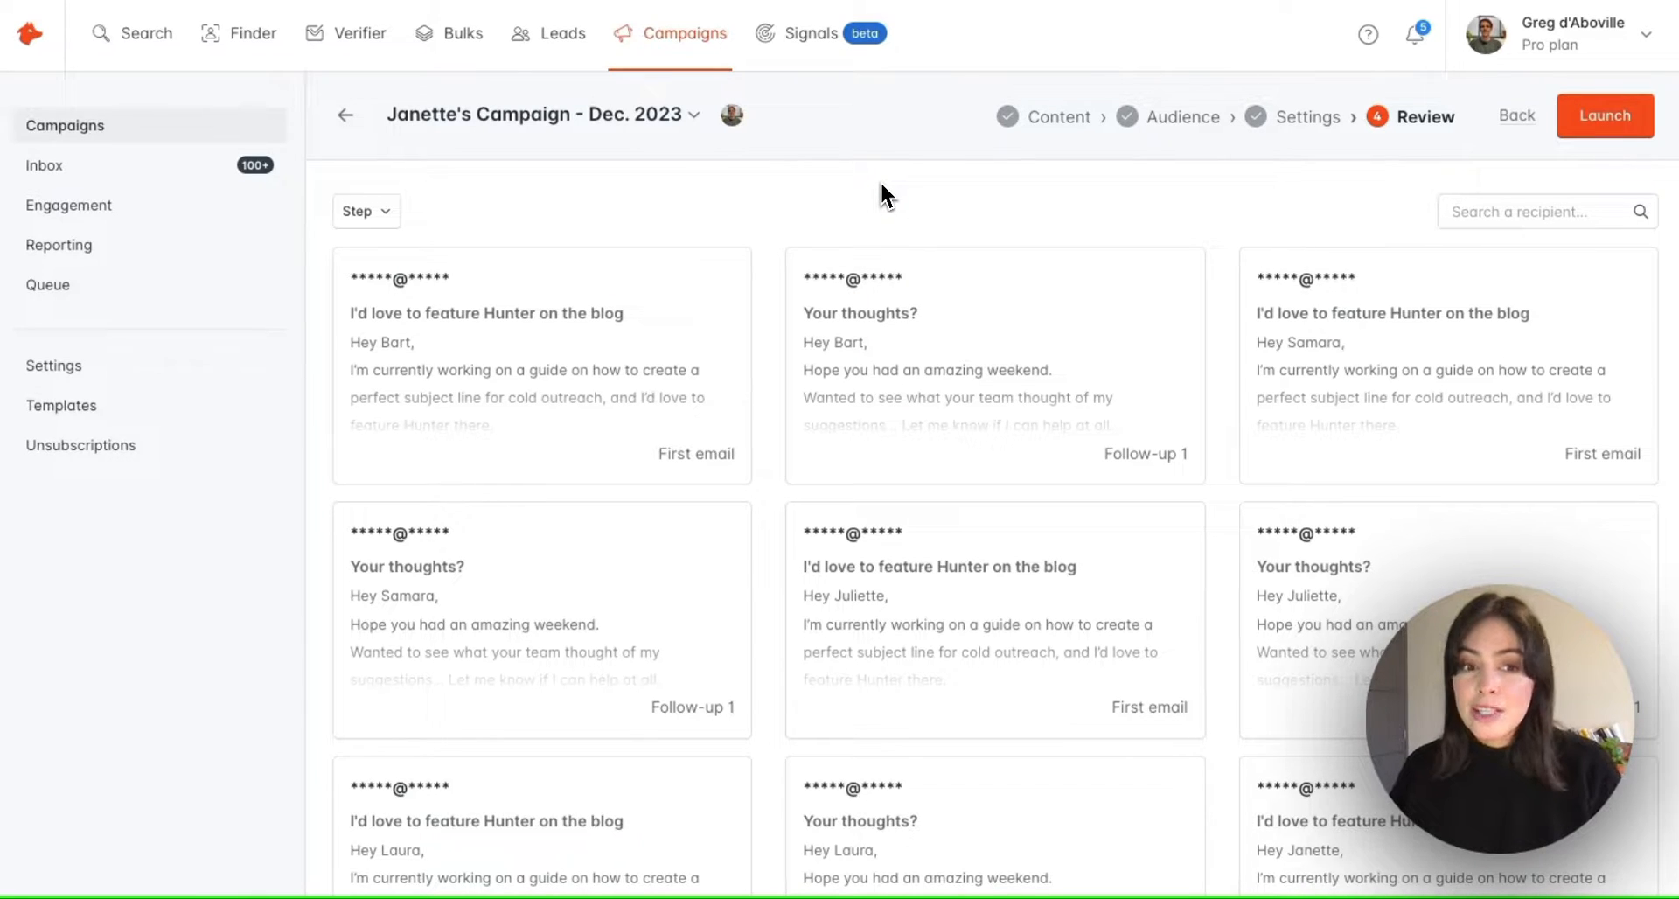
pyautogui.click(346, 114)
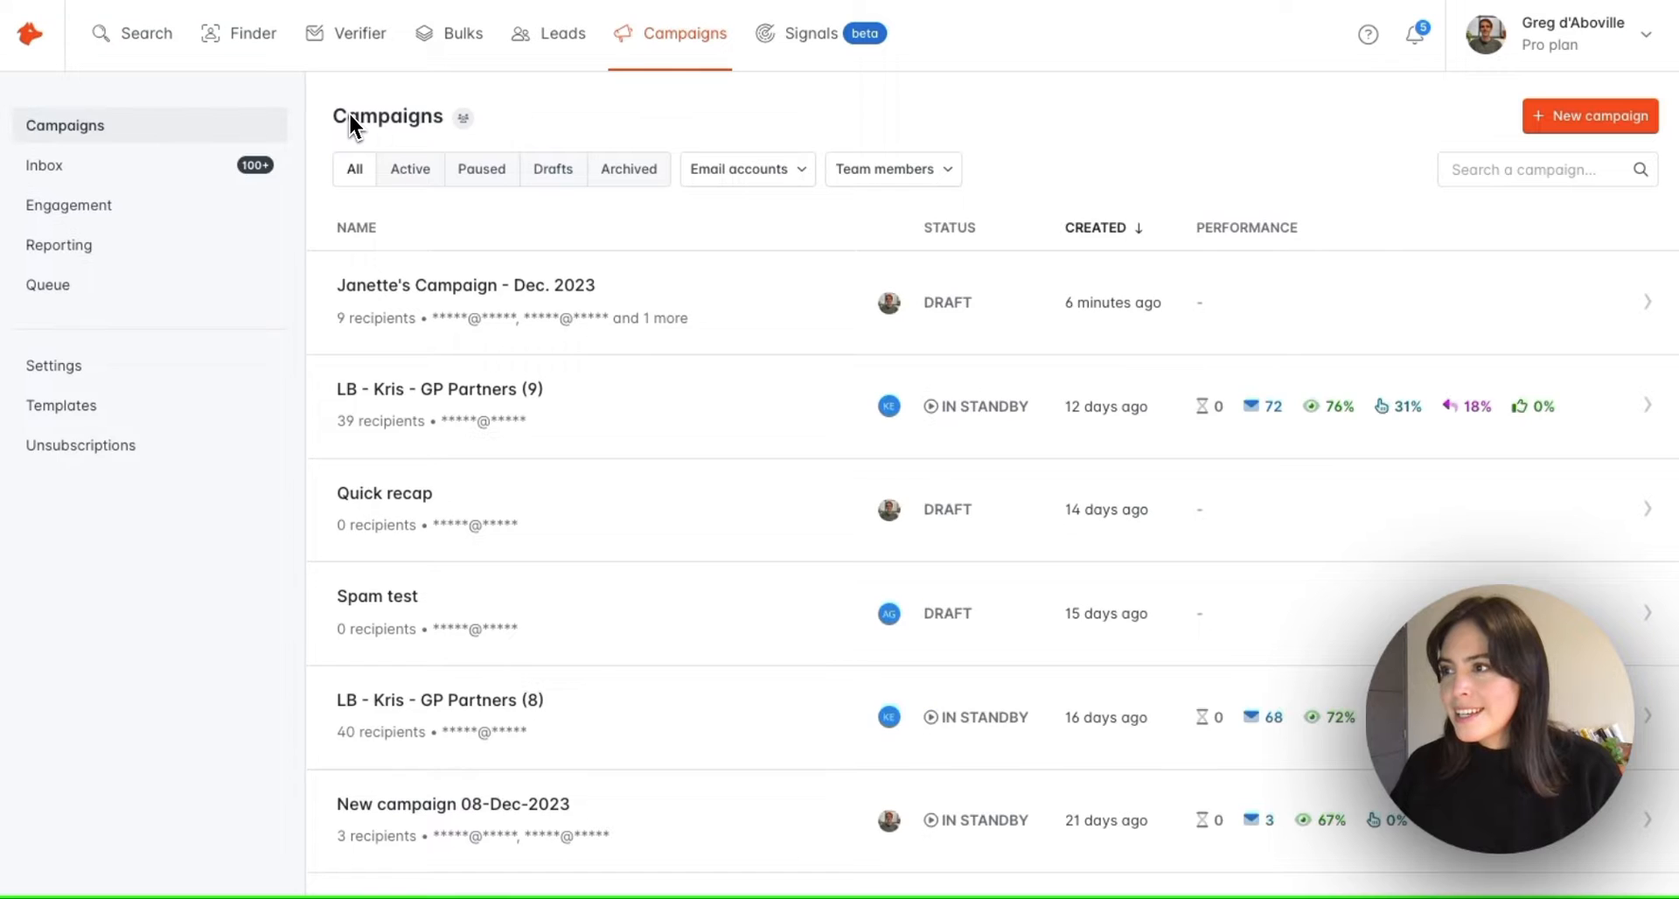
# Search campaigns for 'blog outreach q4' and open the paused Blog Outreach Q4 campaign
pyautogui.click(1465, 171)
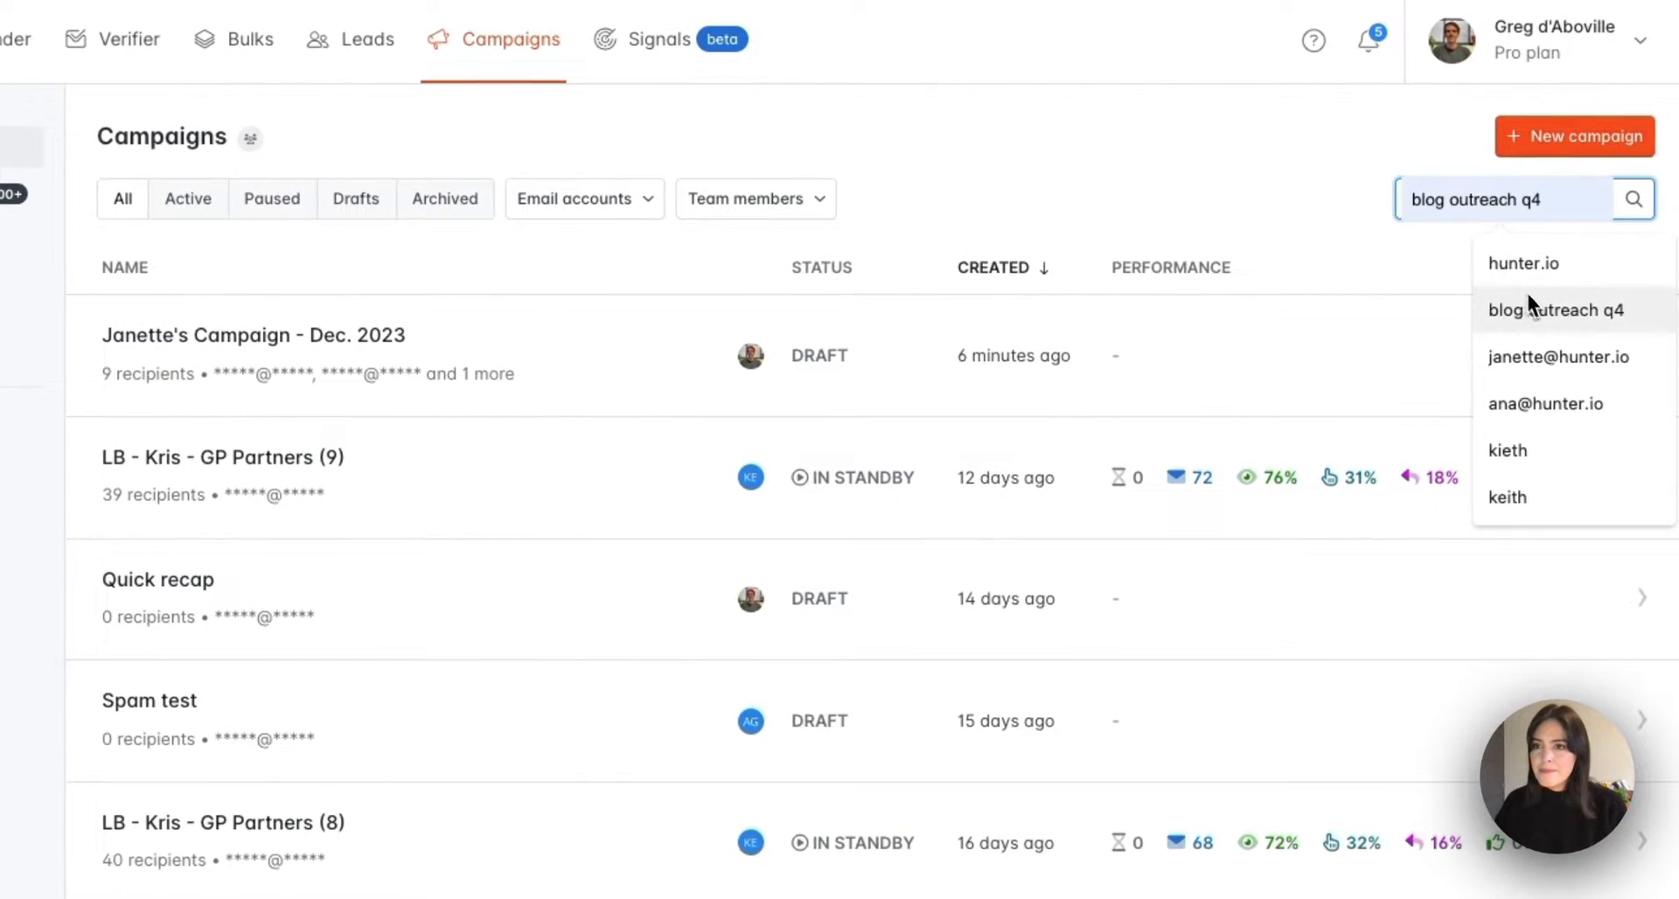
pyautogui.click(1539, 298)
pyautogui.click(1637, 183)
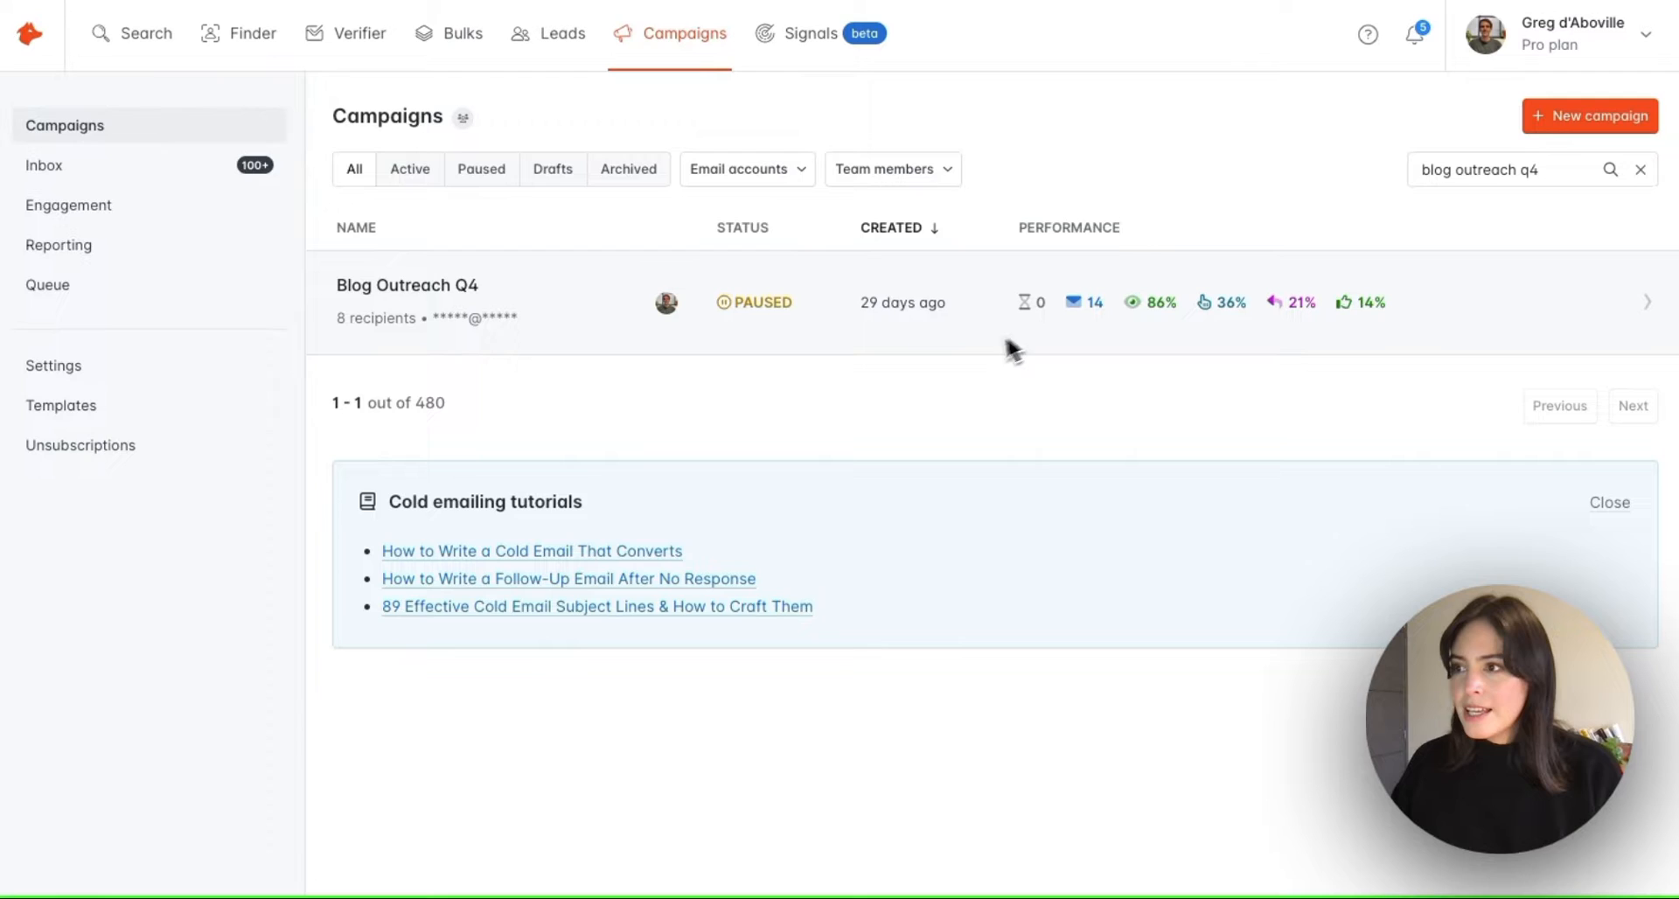
pyautogui.click(917, 345)
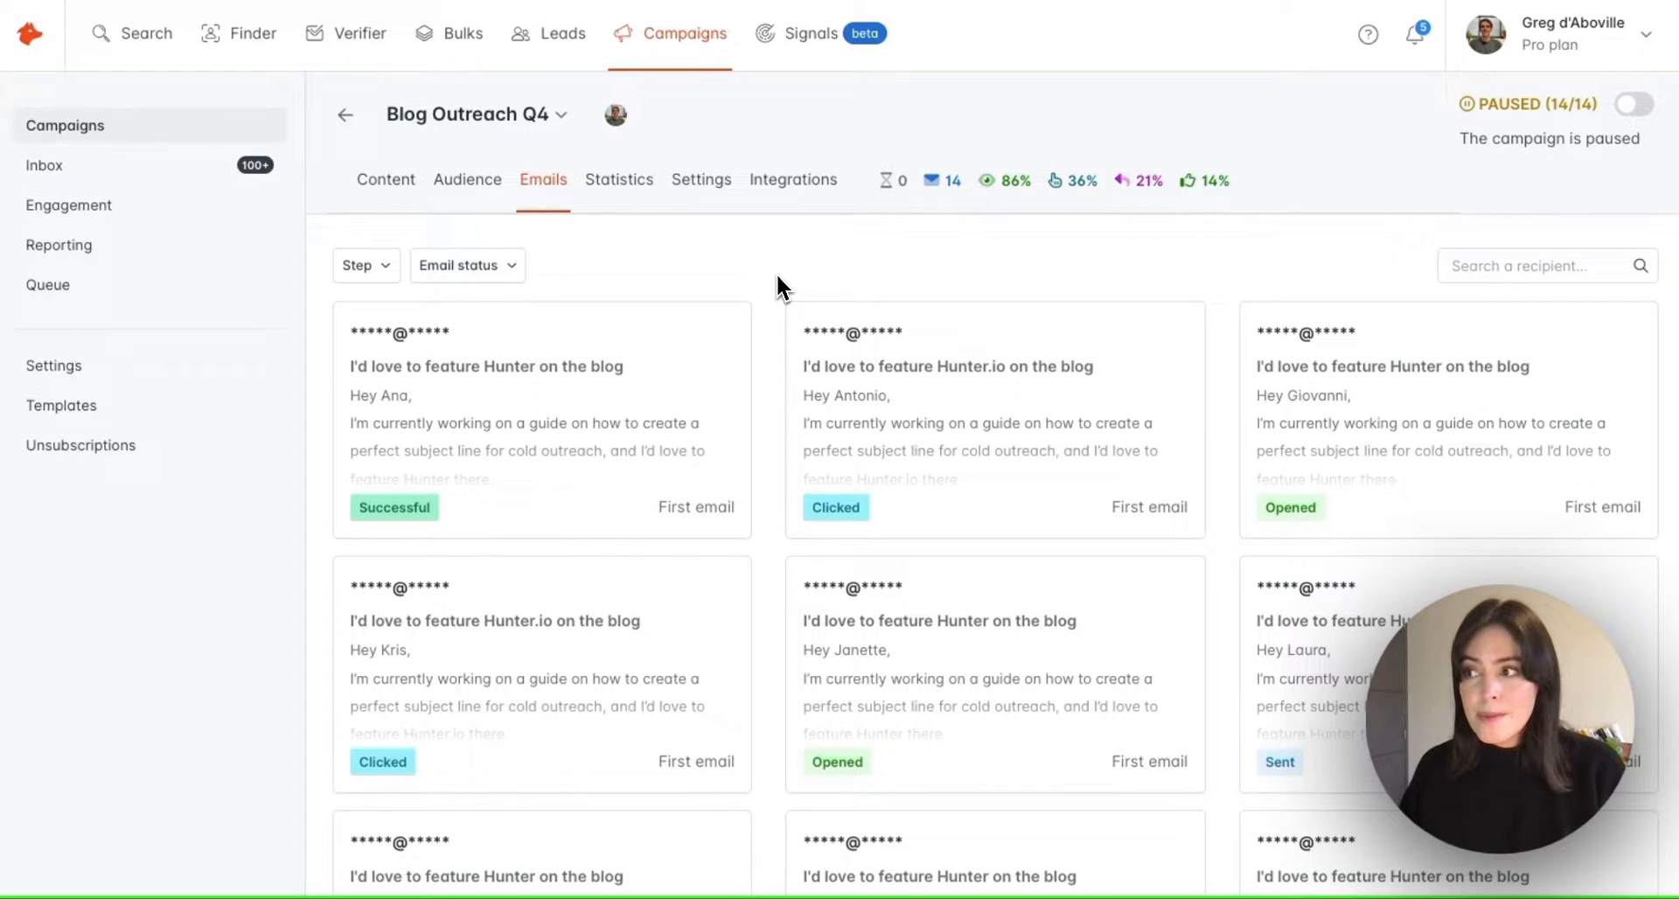
# Filter Blog Outreach Q4 emails to Opened, then Clicked, clear the filter, and view Statistics
pyautogui.click(391, 271)
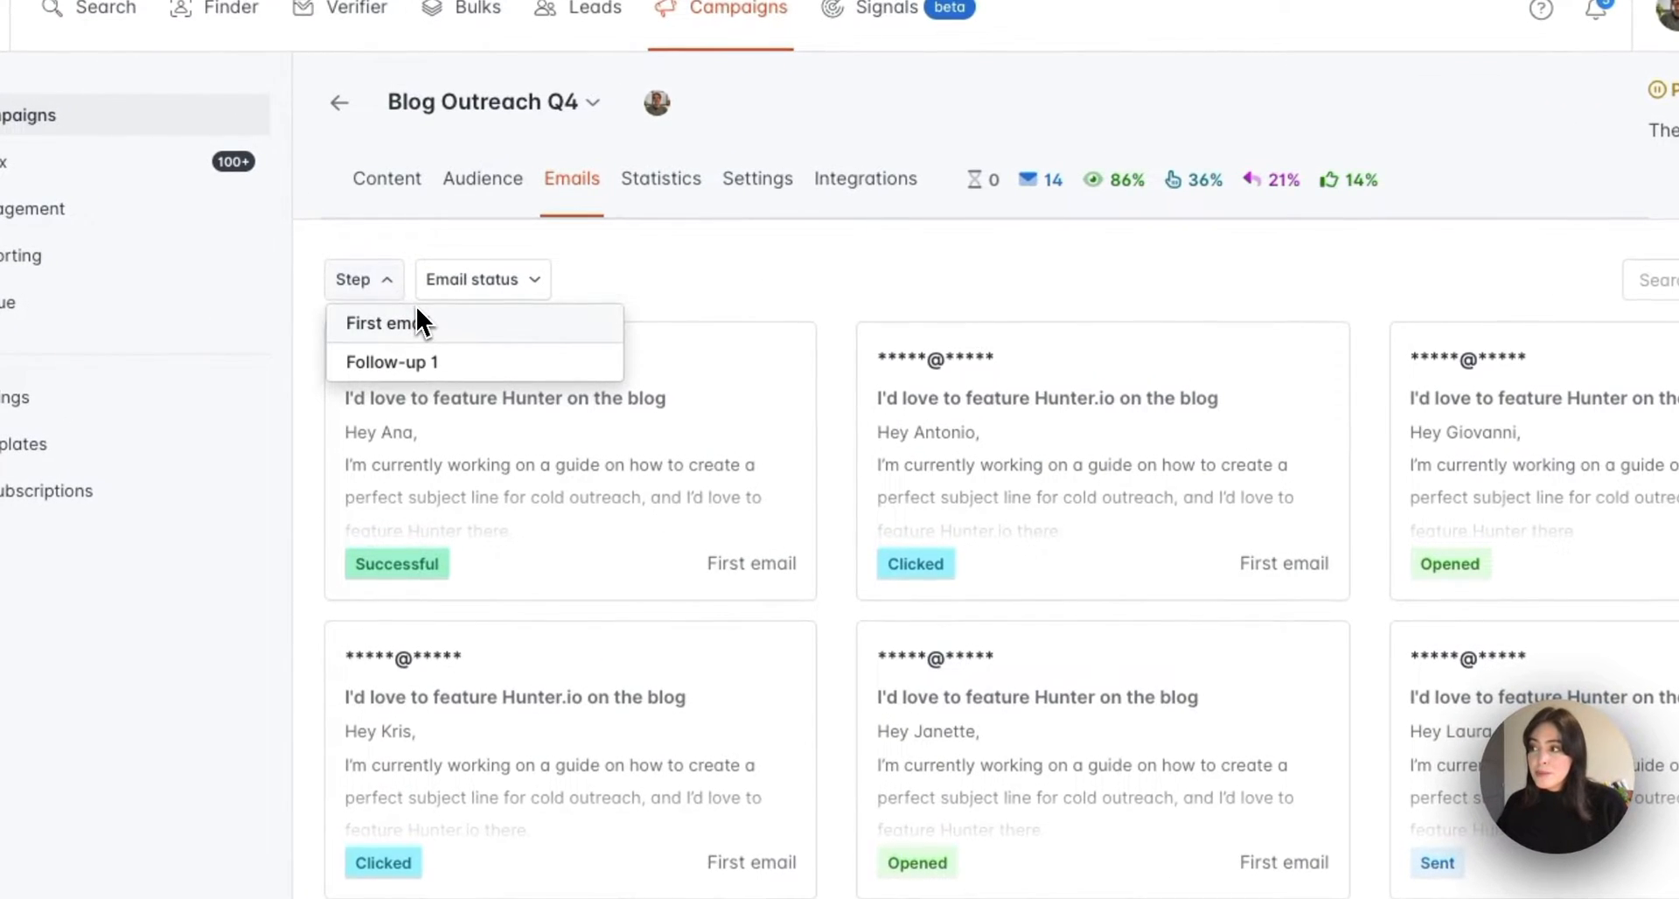
pyautogui.click(542, 285)
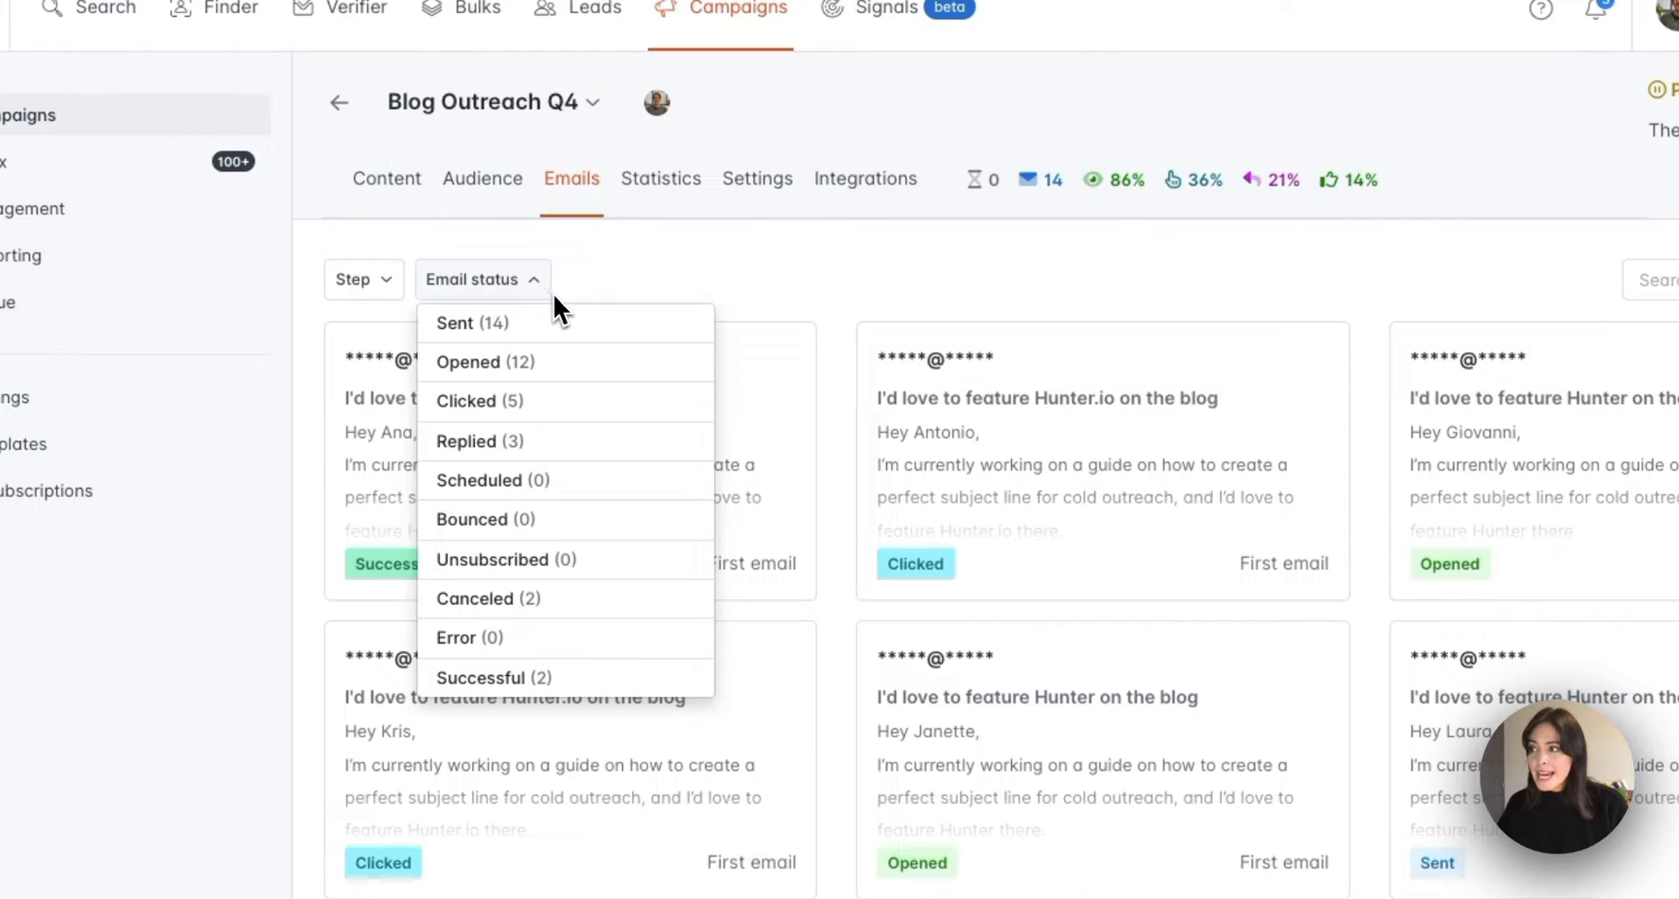
pyautogui.click(586, 362)
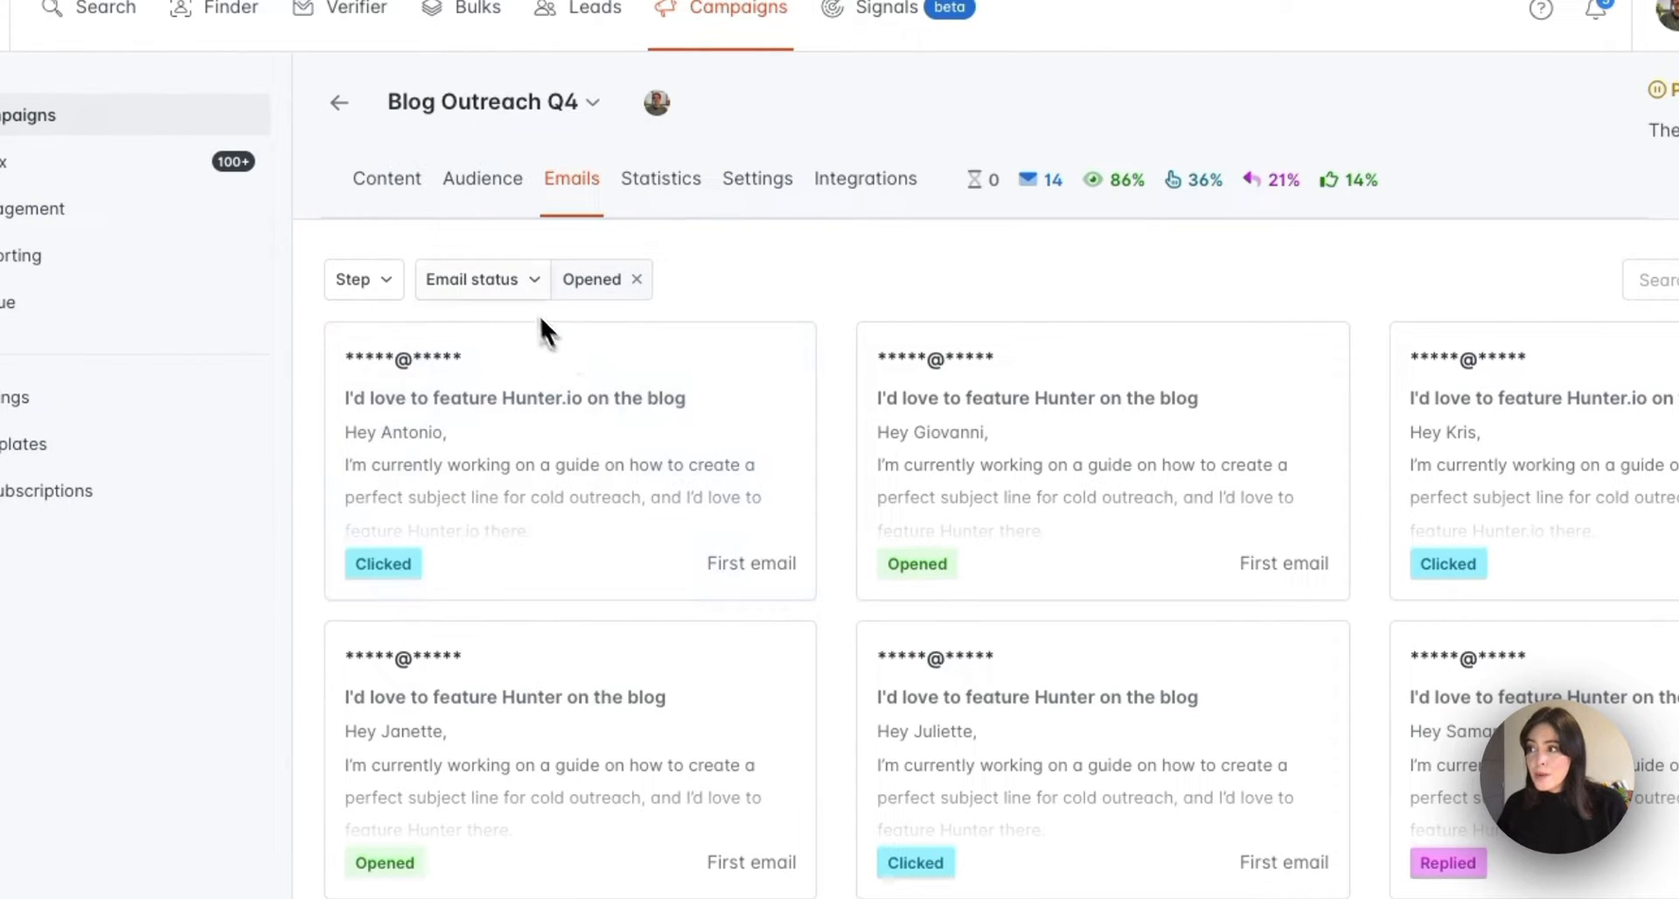
pyautogui.click(523, 284)
pyautogui.click(540, 407)
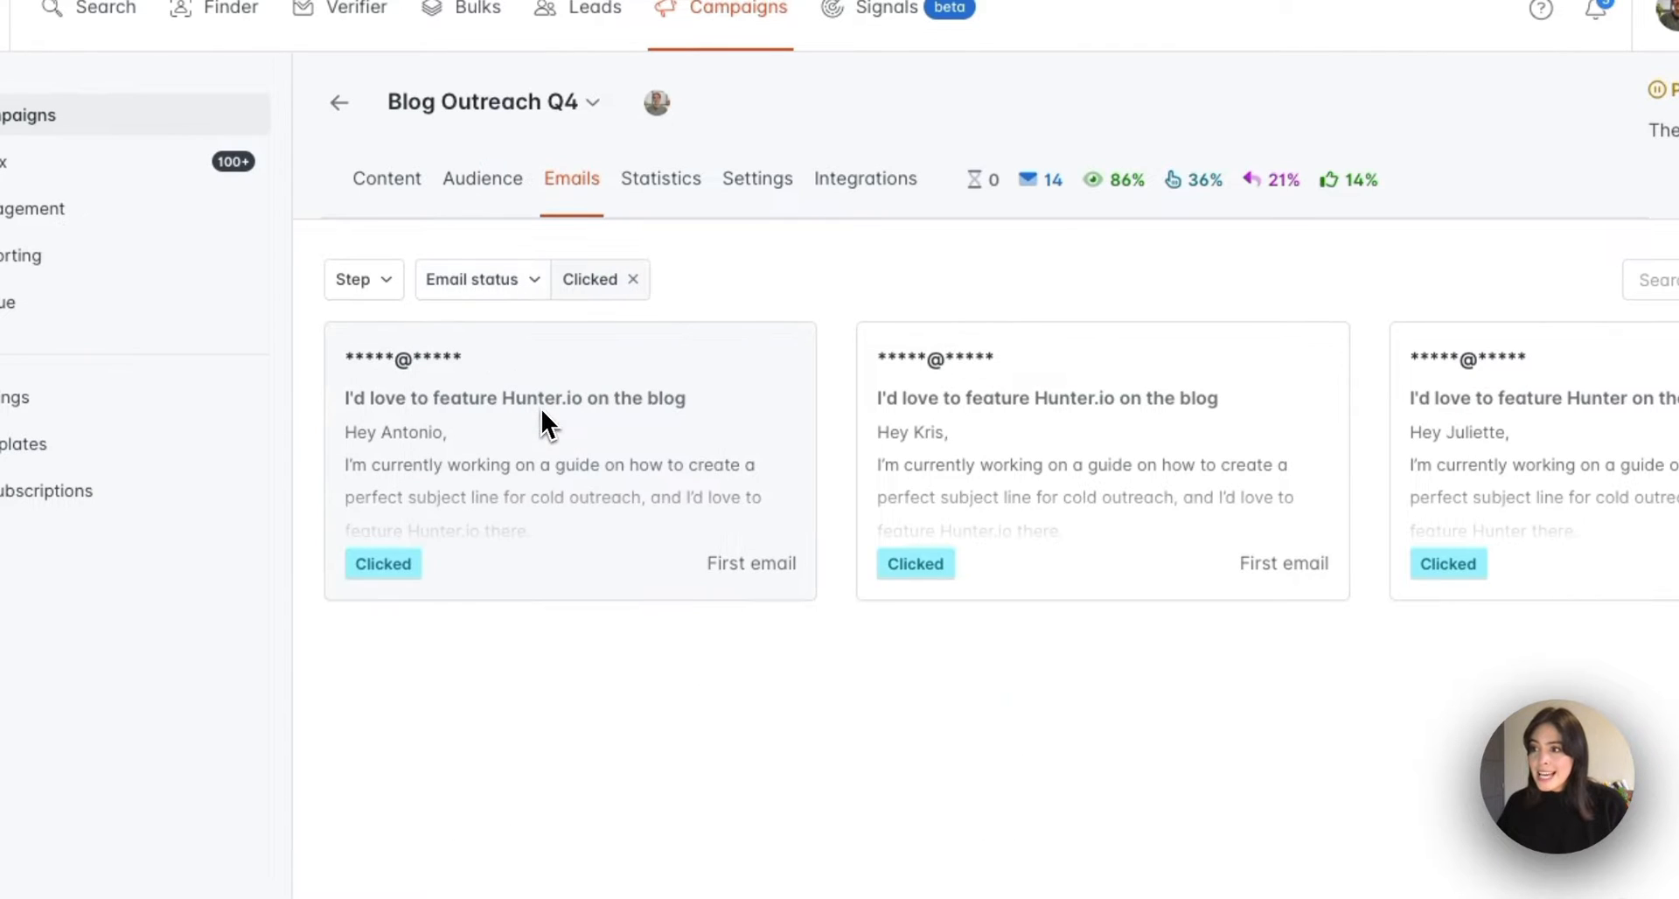
pyautogui.click(632, 279)
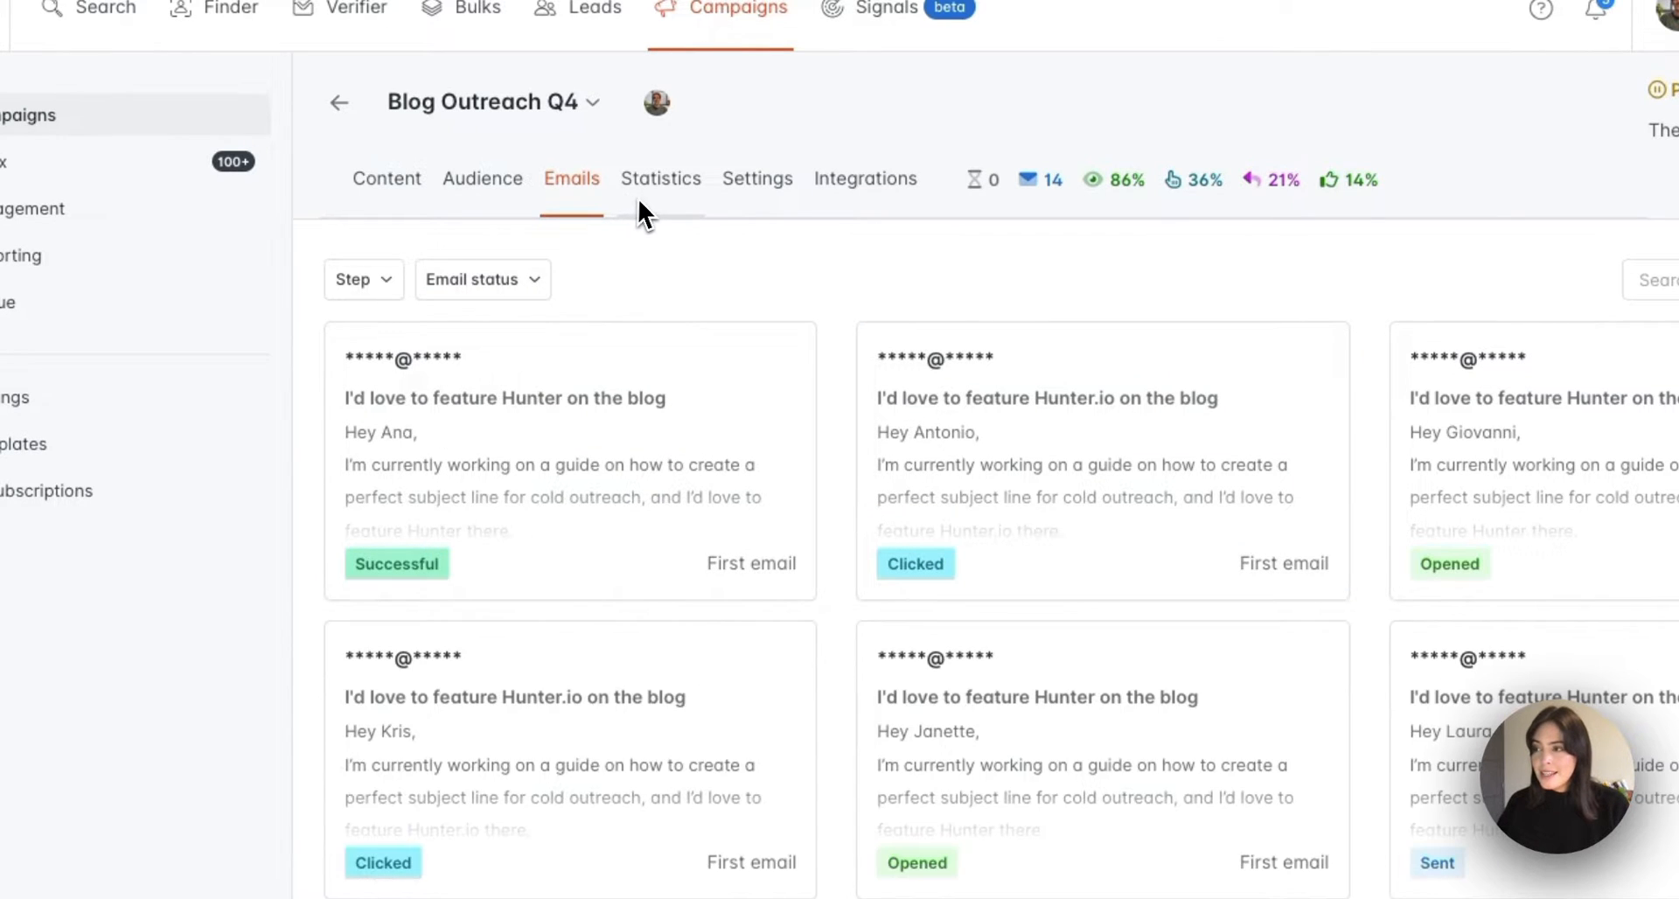
pyautogui.click(663, 198)
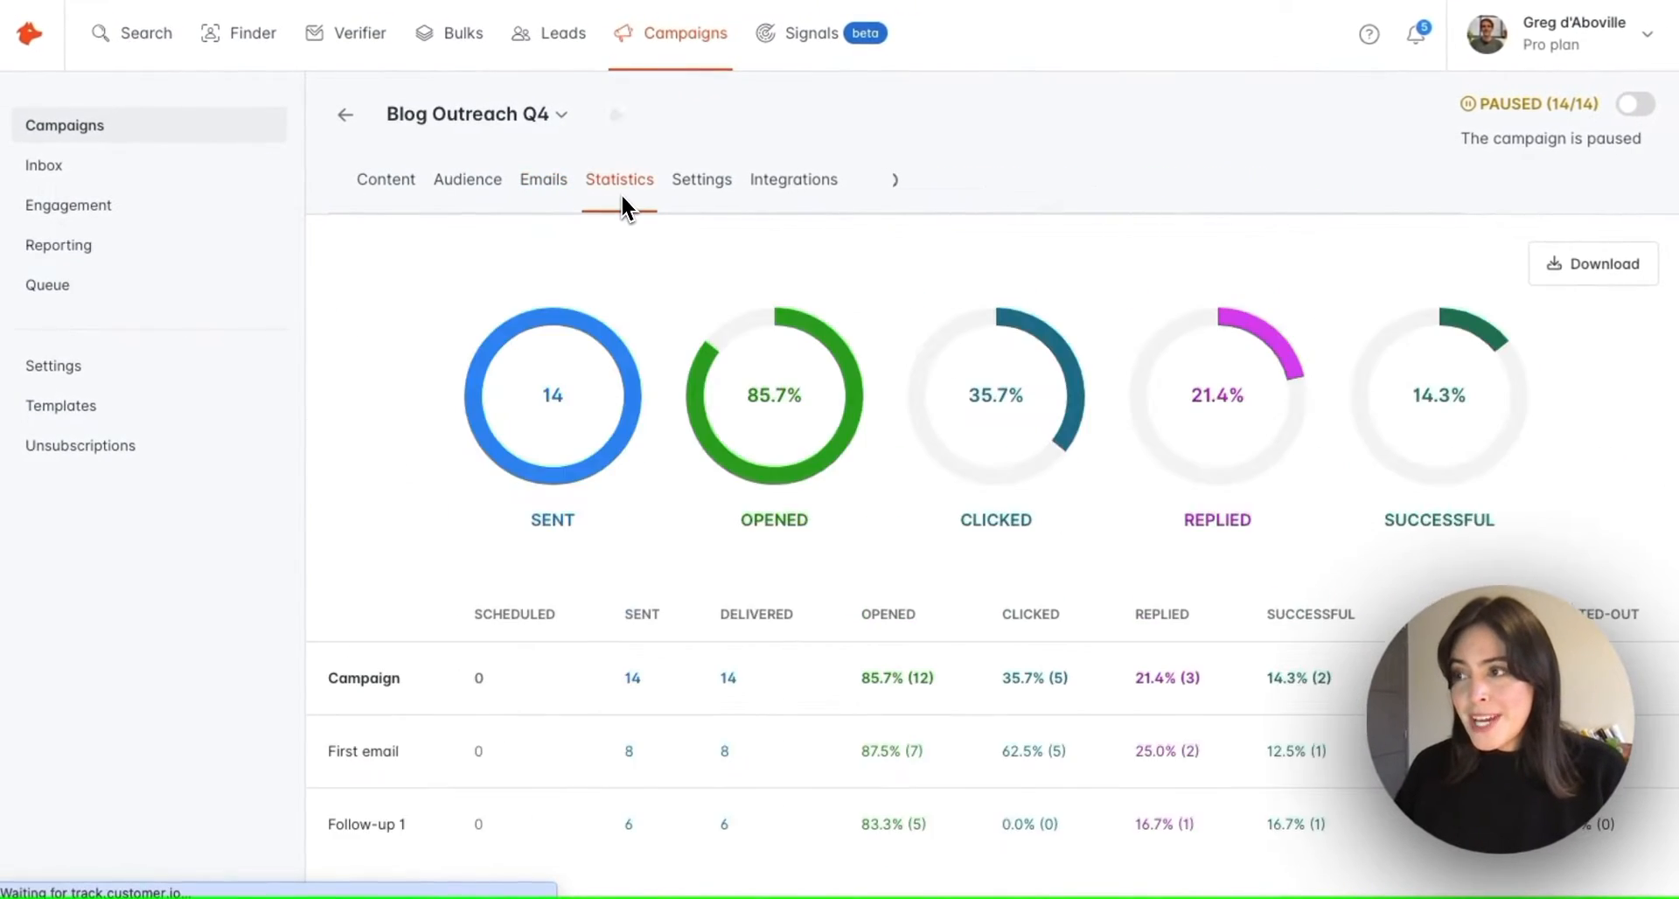
pyautogui.scroll(-1, 664, 333)
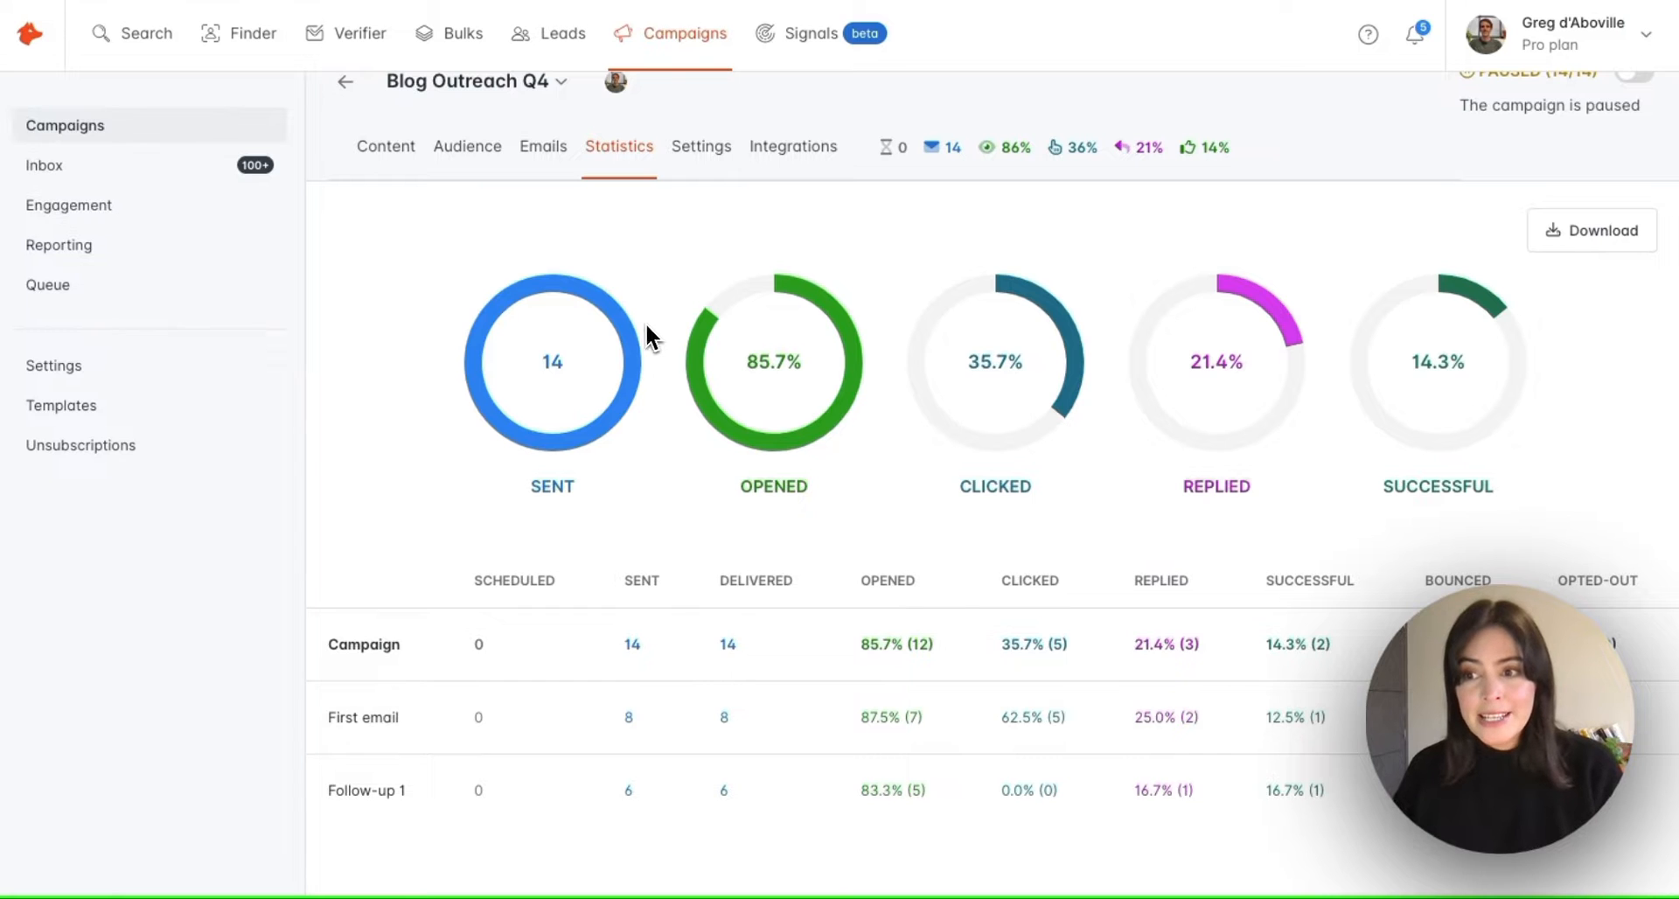
pyautogui.scroll(1, 646, 322)
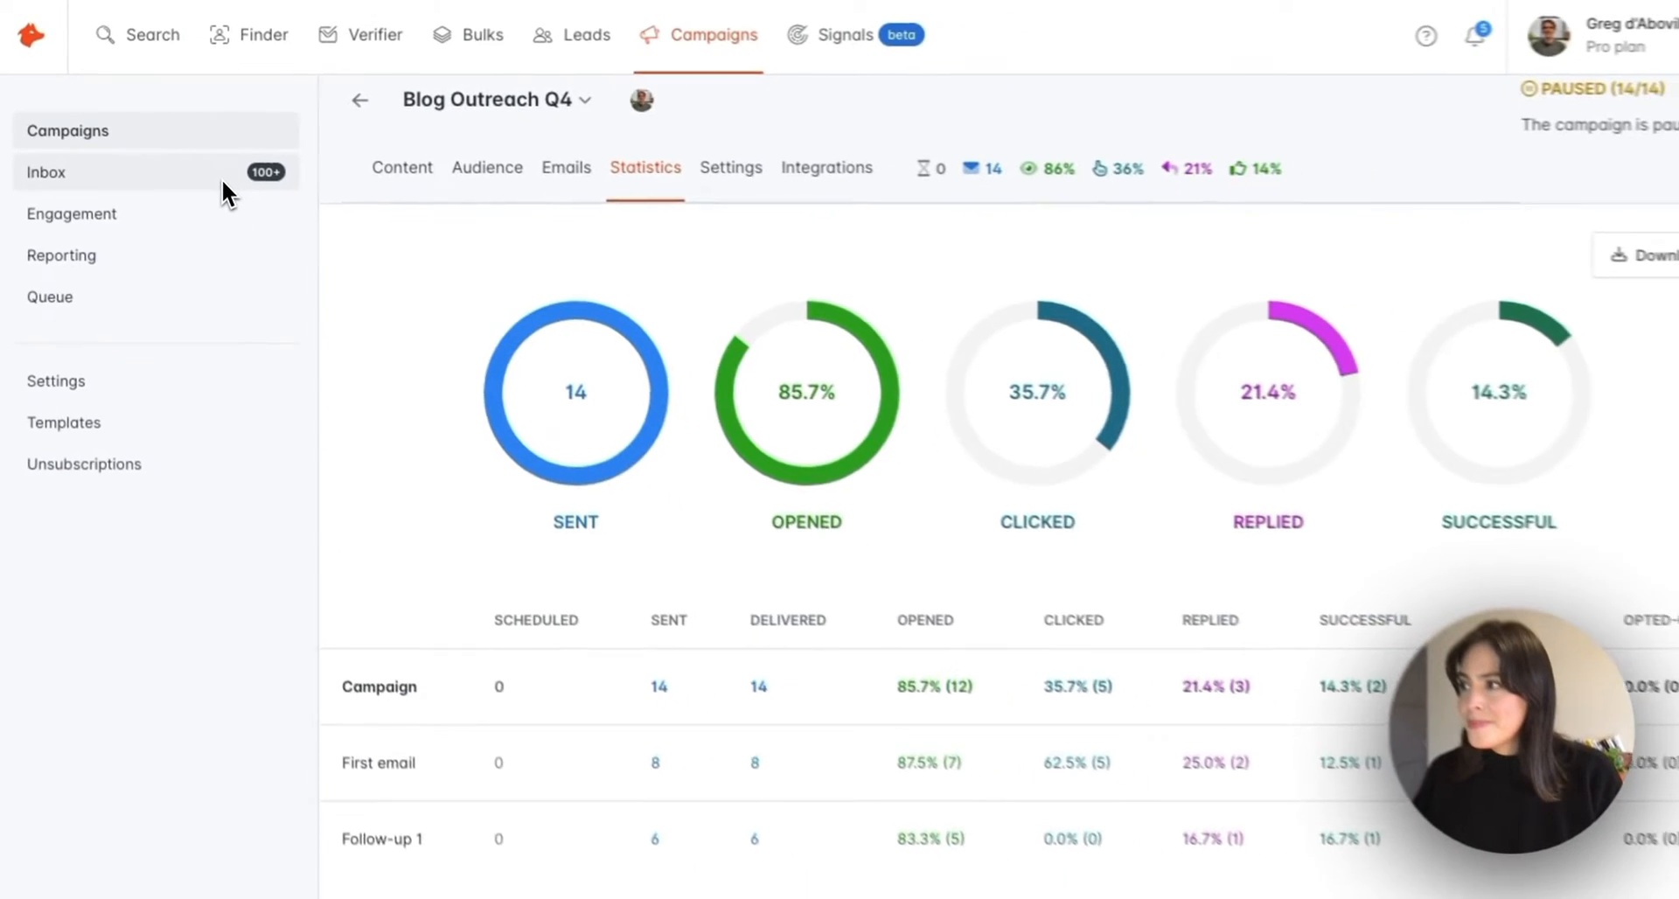
# Filter the Inbox to the Blog Outreach Q4 campaign and read its second reply thread
pyautogui.click(219, 175)
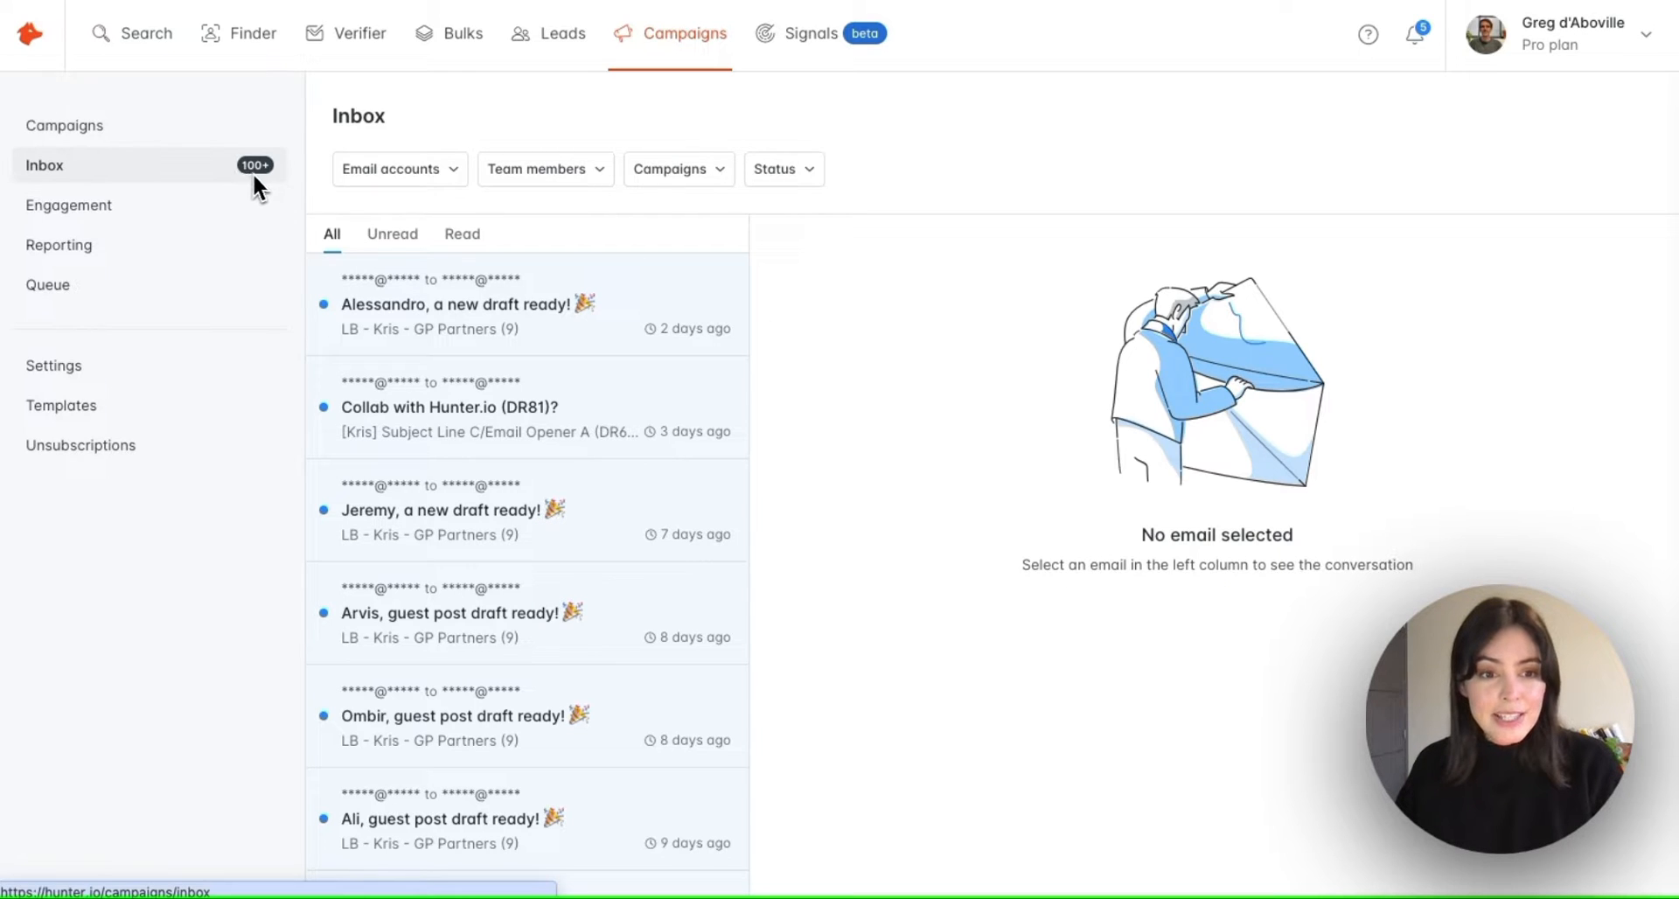
pyautogui.click(678, 169)
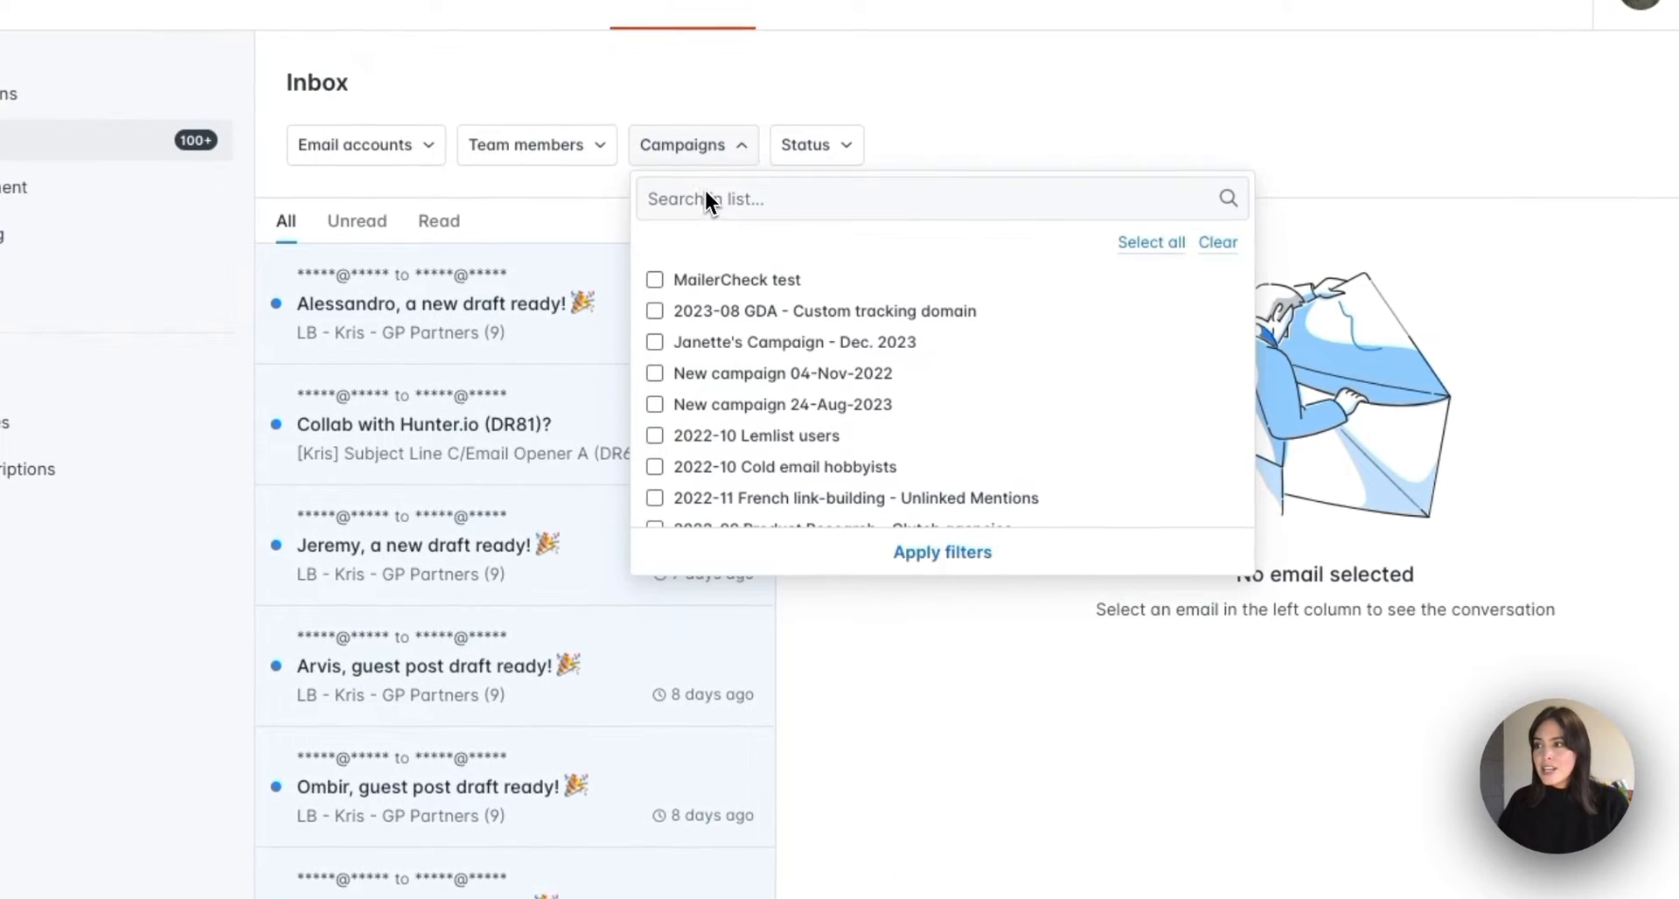
pyautogui.click(706, 191)
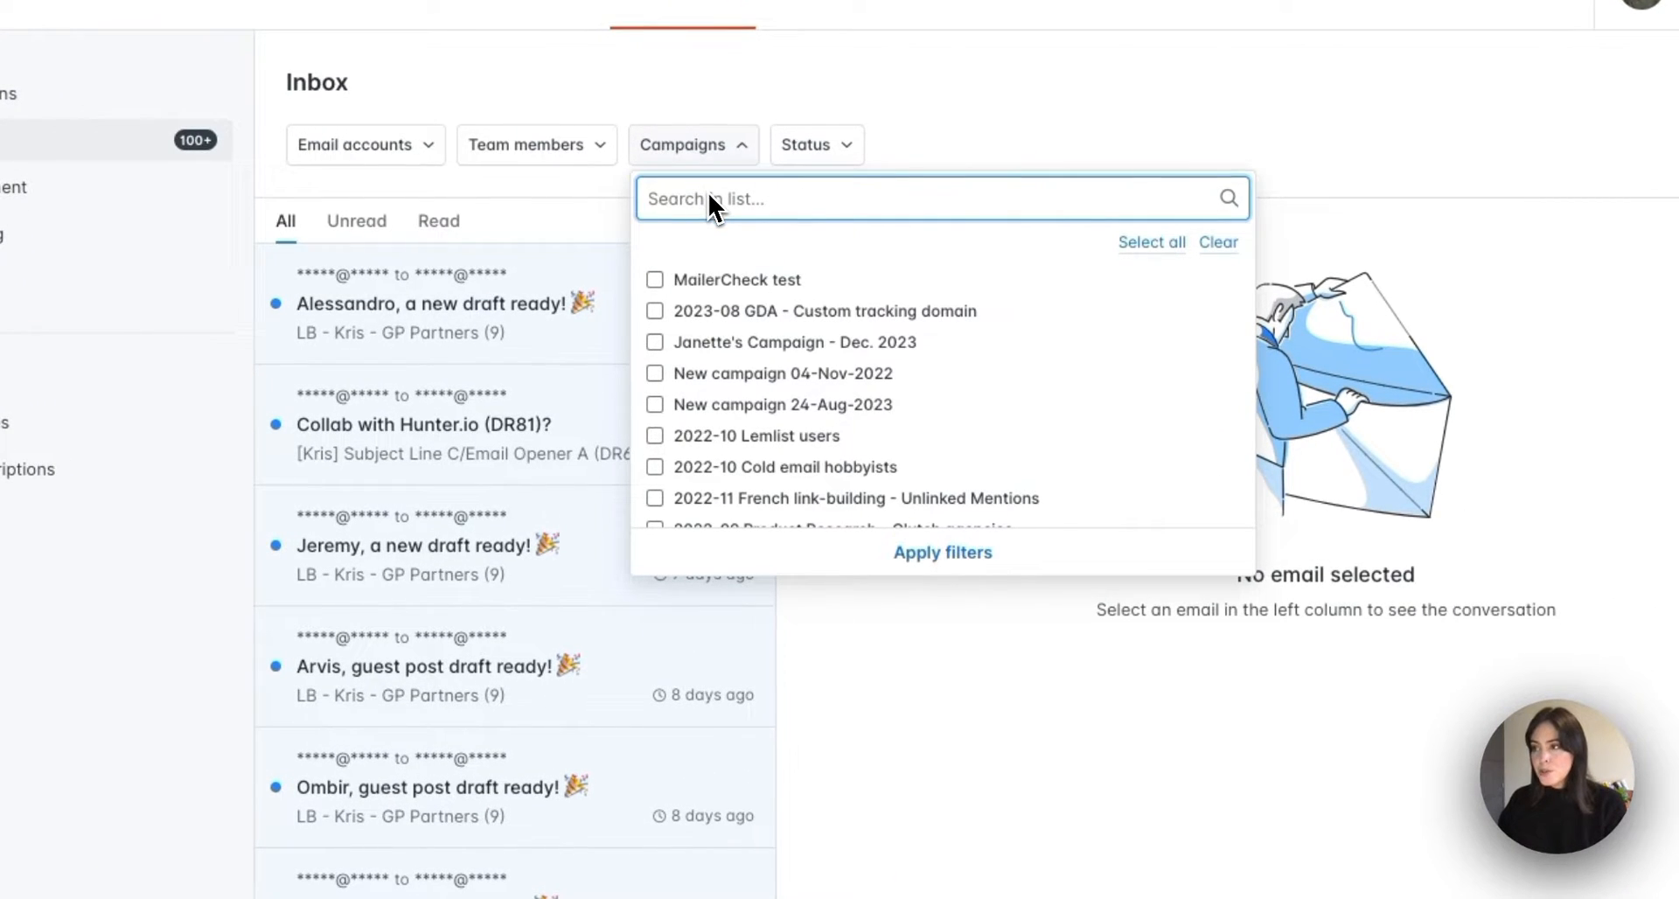
pyautogui.write('outreac')
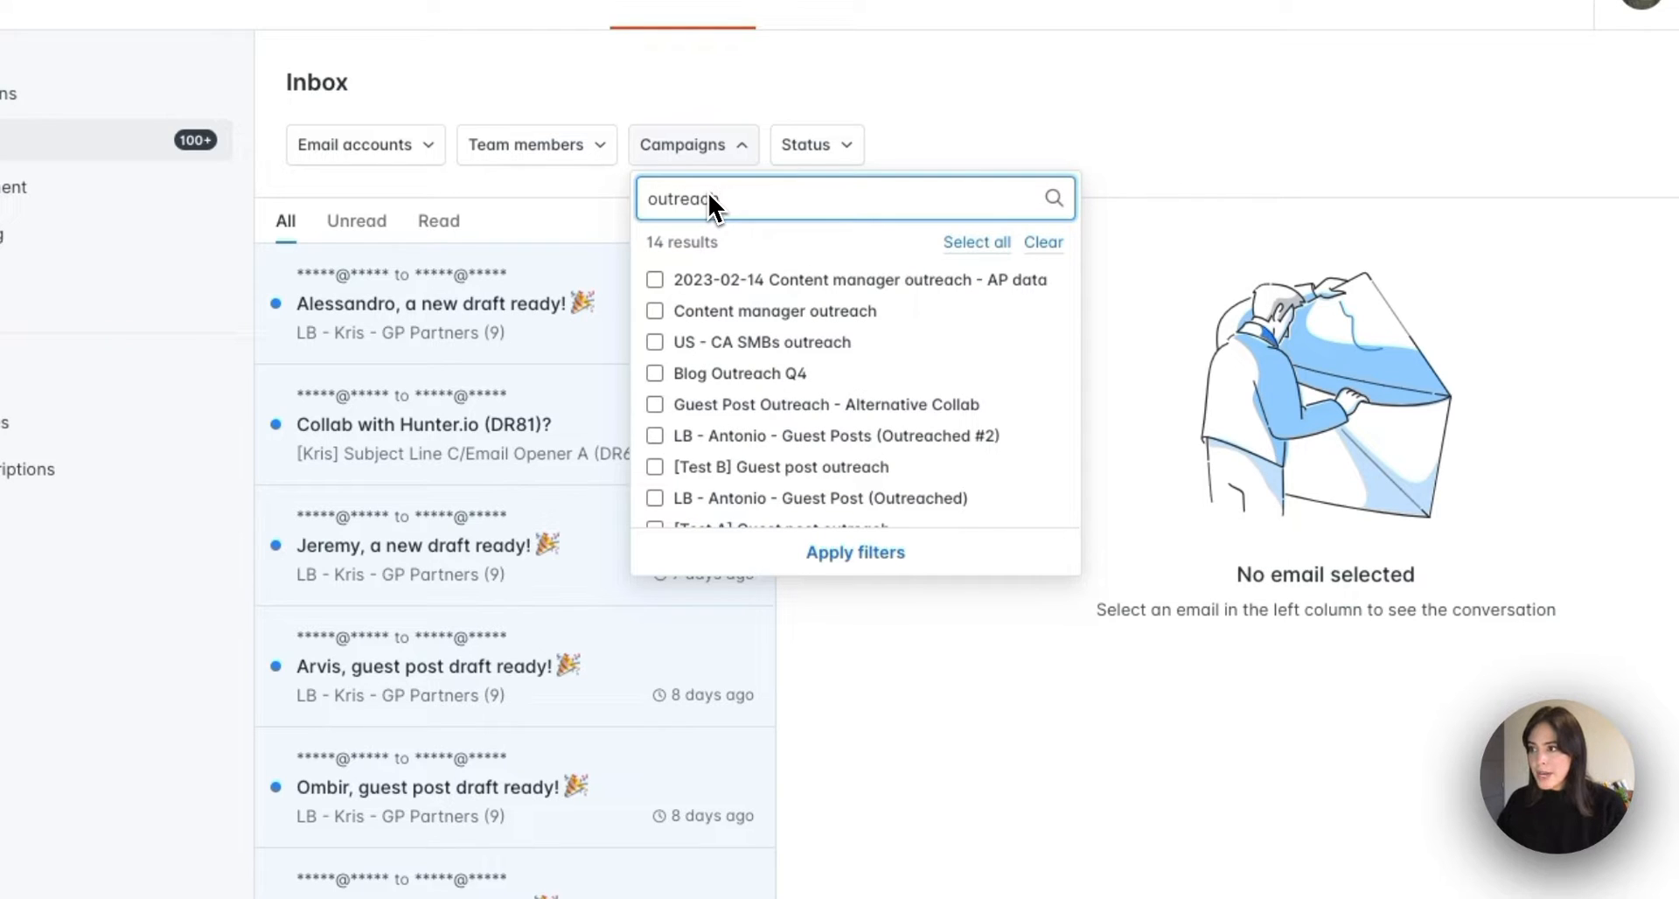
pyautogui.write('h')
pyautogui.click(655, 372)
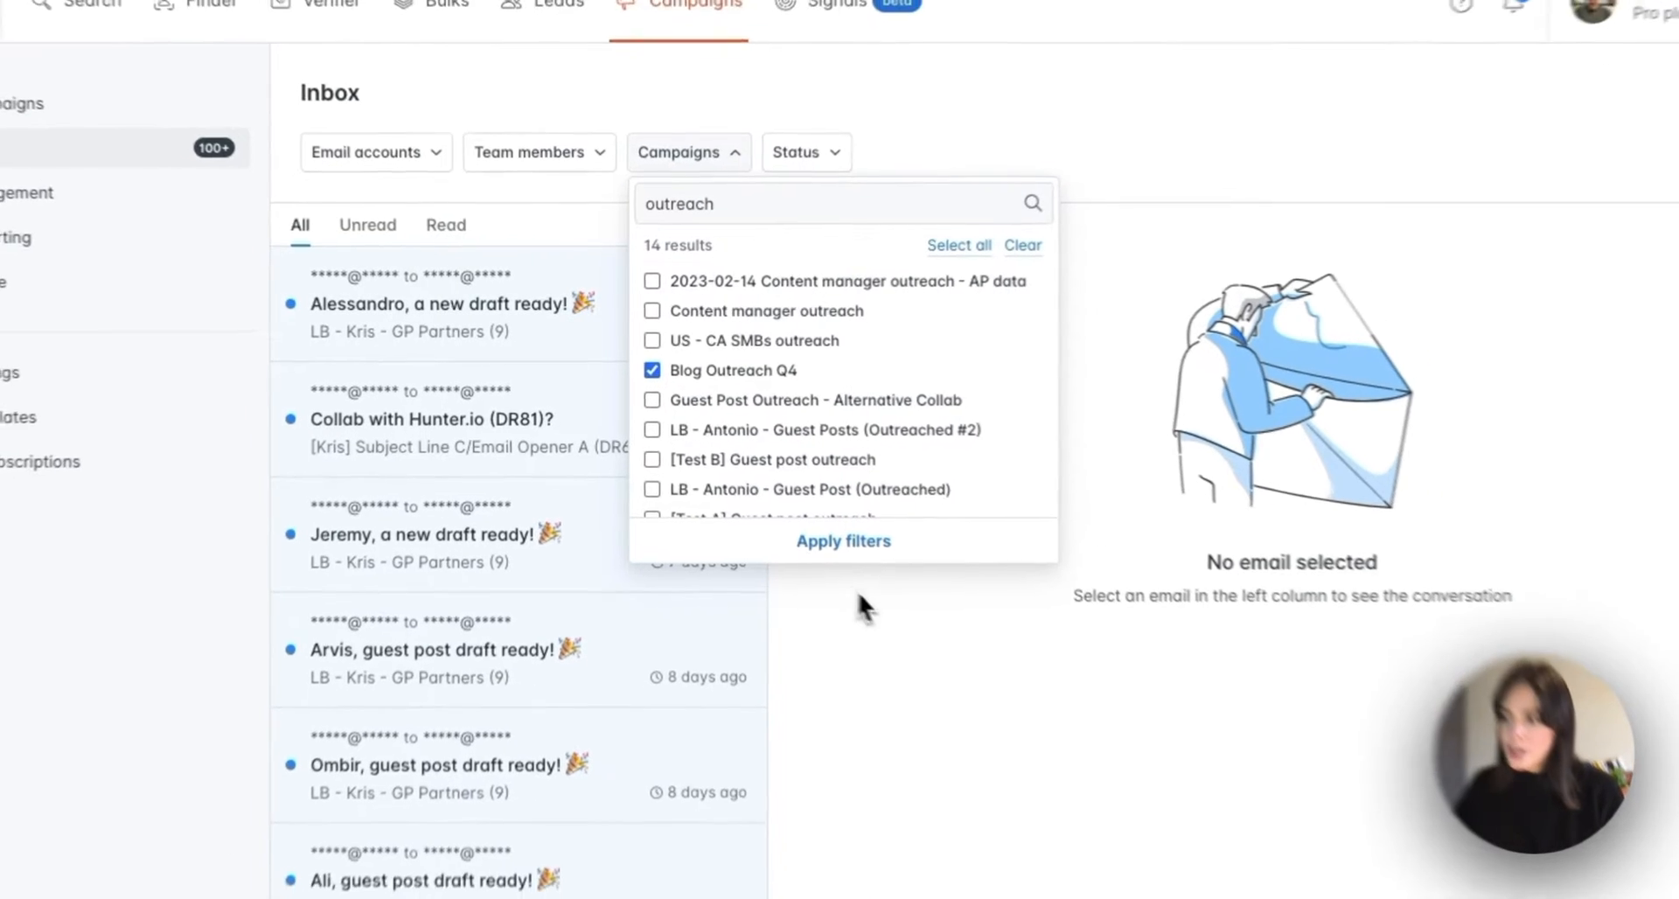
pyautogui.click(846, 528)
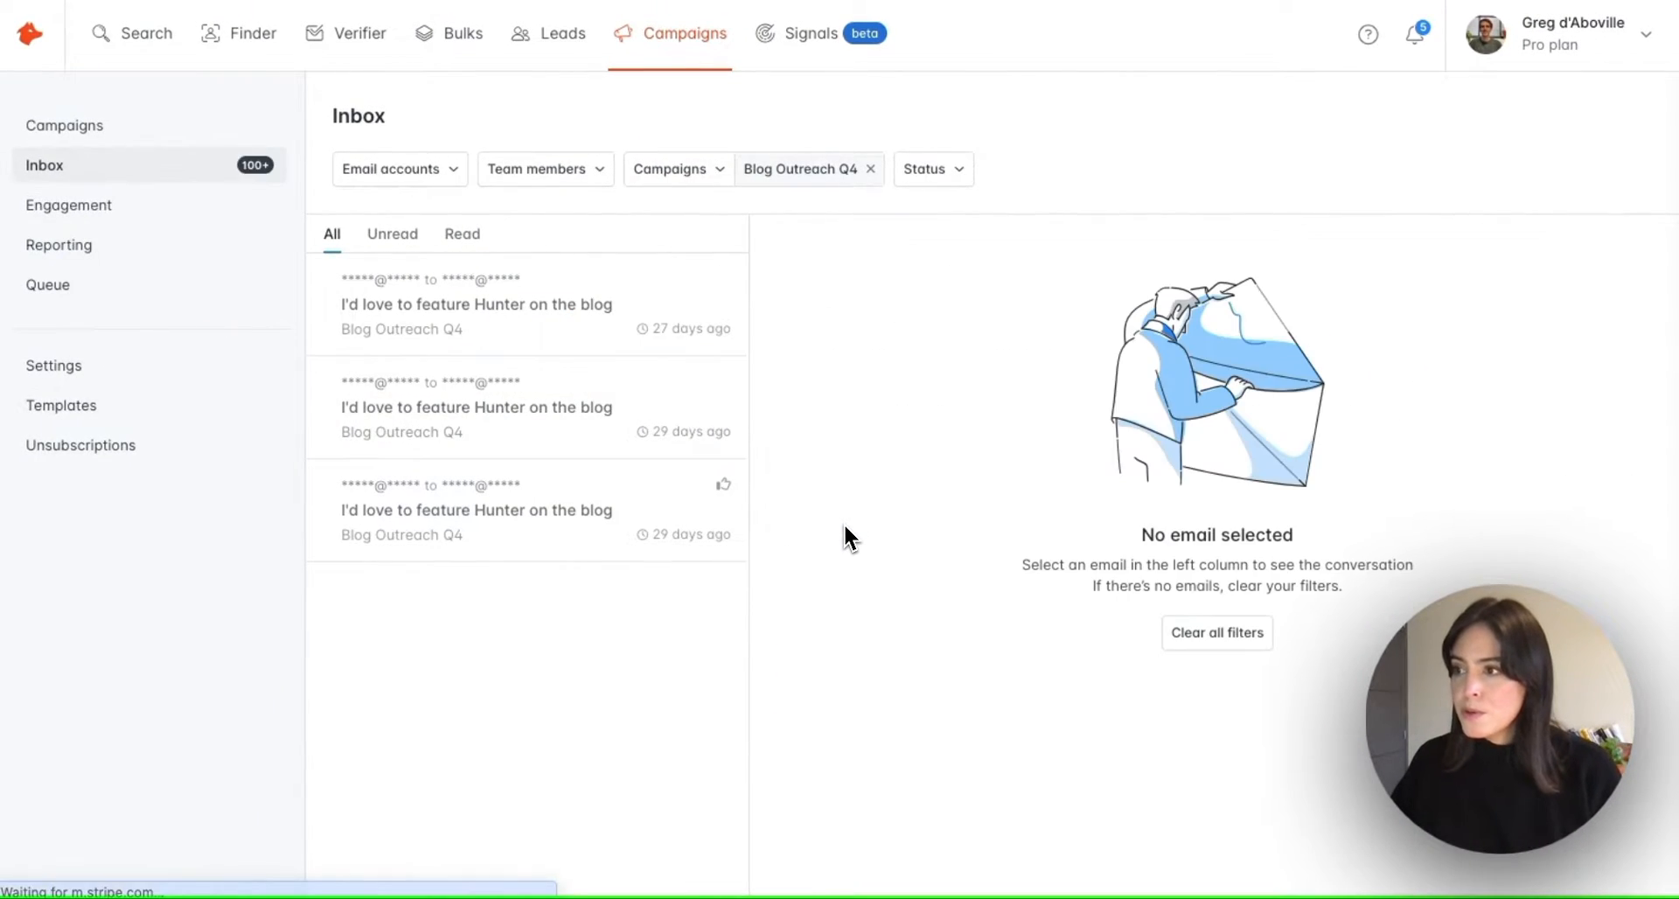
pyautogui.click(588, 437)
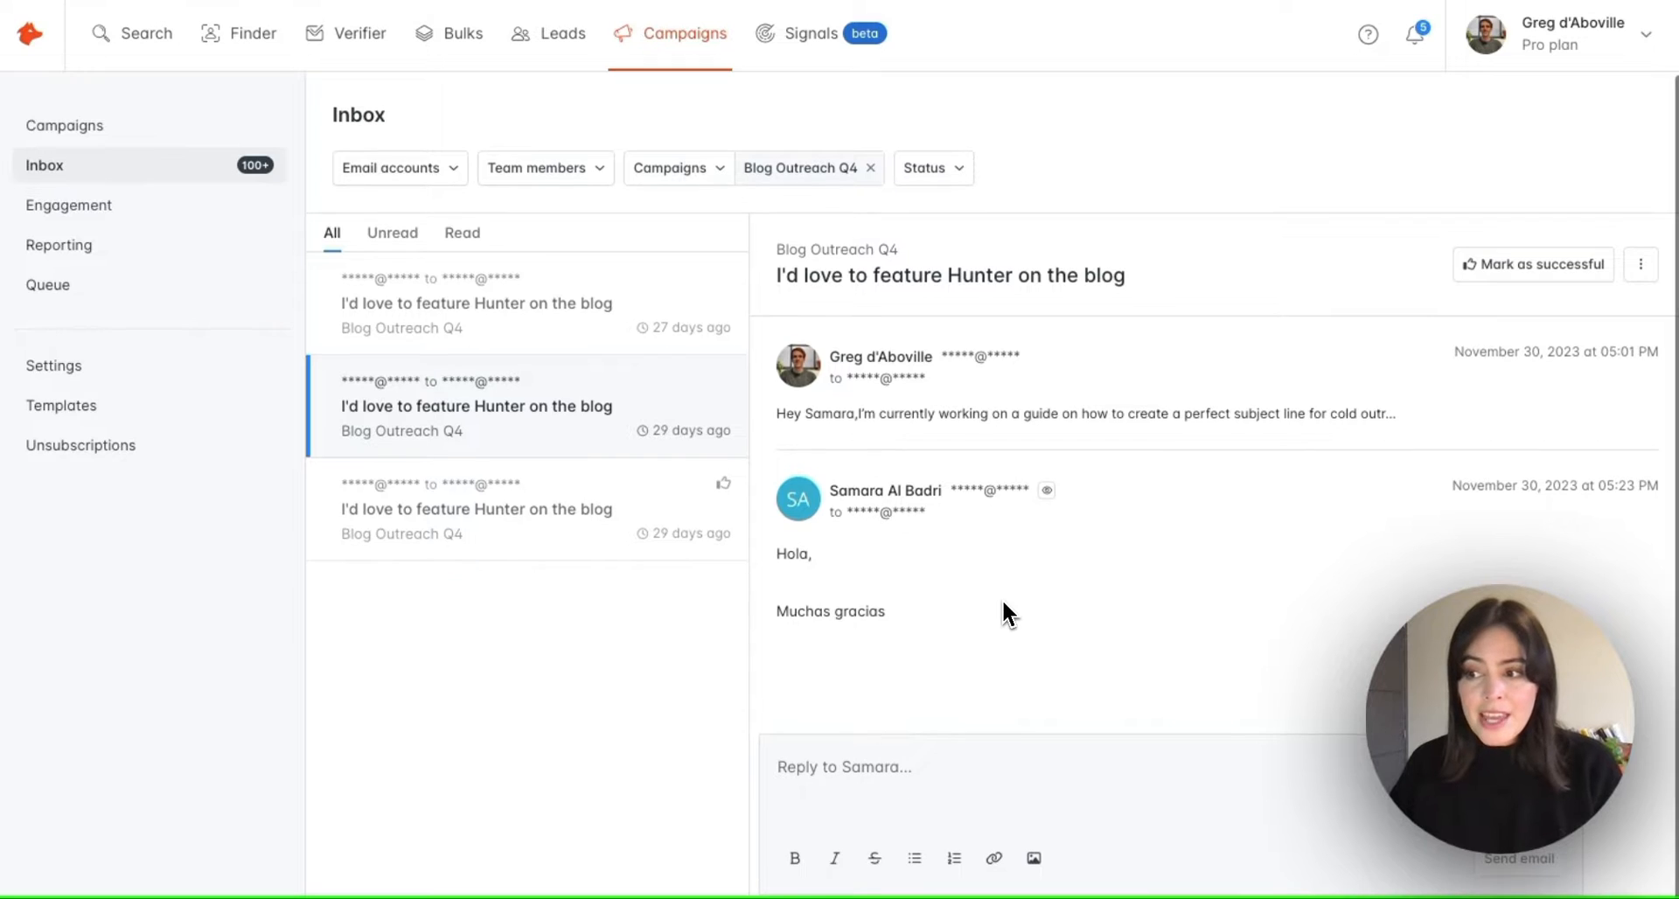
pyautogui.click(962, 798)
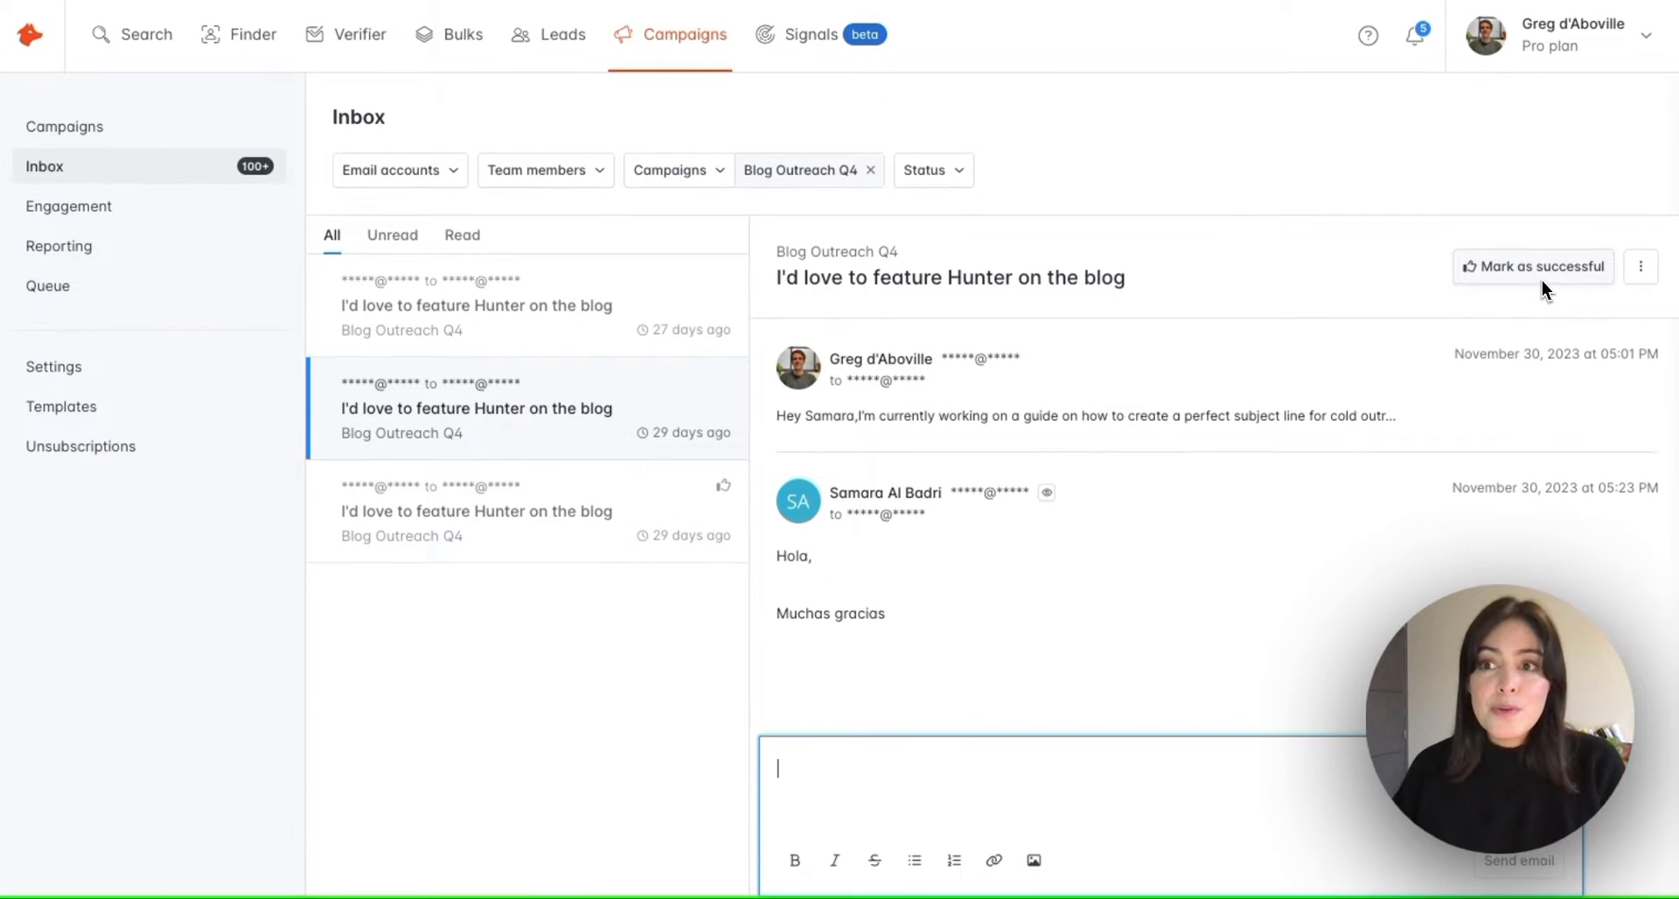
pyautogui.click(1541, 277)
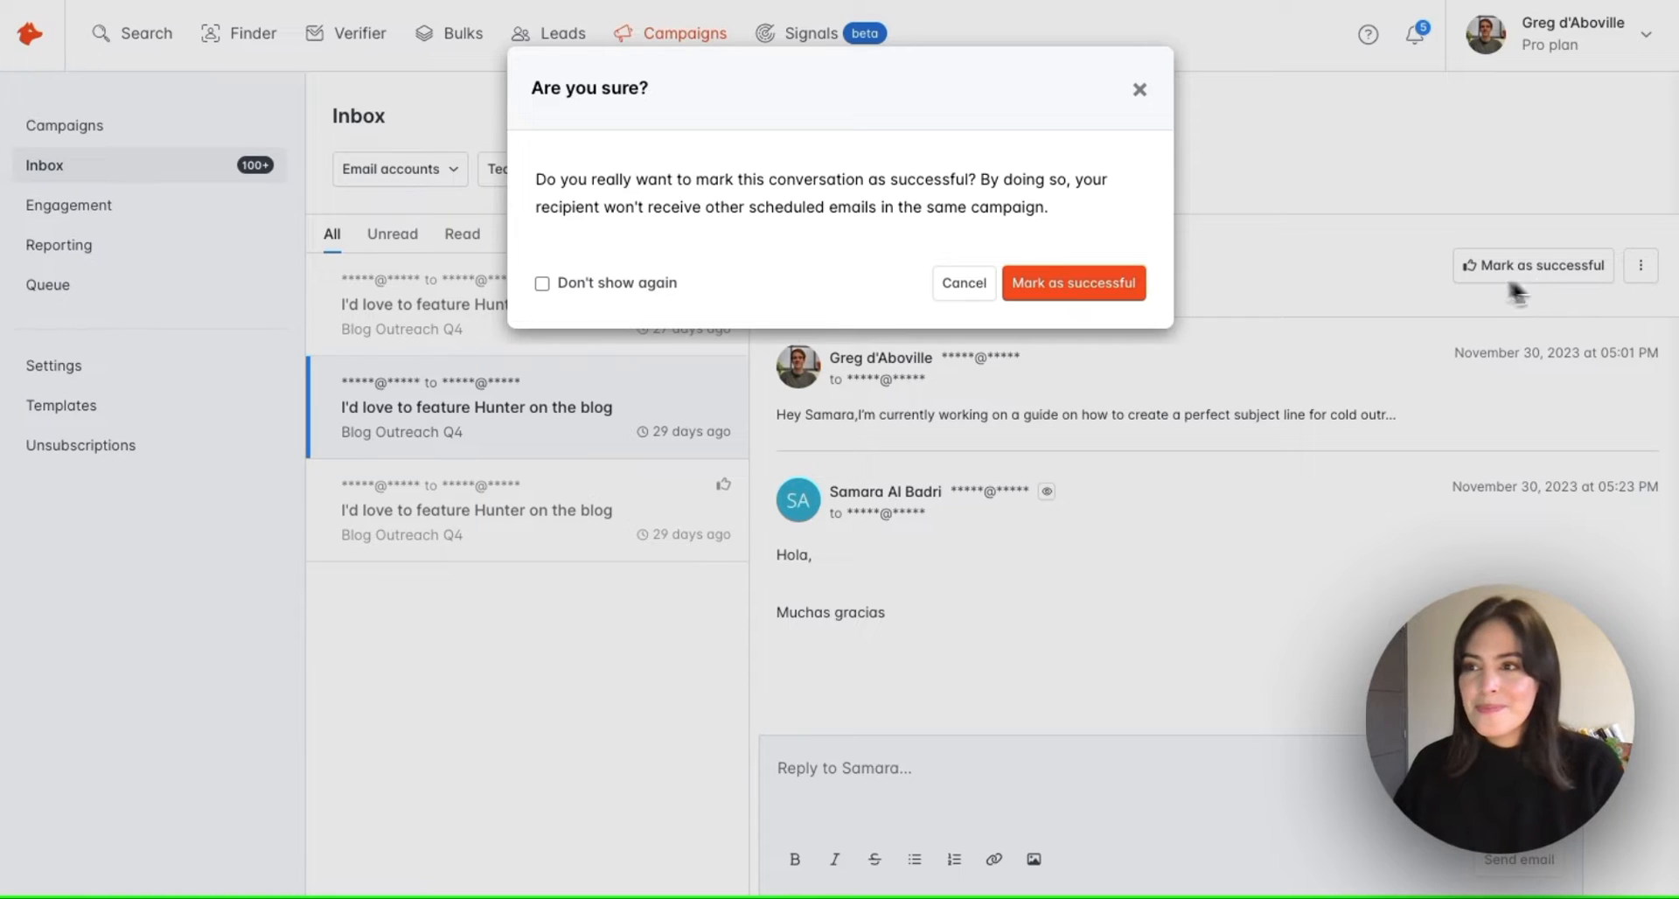
pyautogui.click(1074, 283)
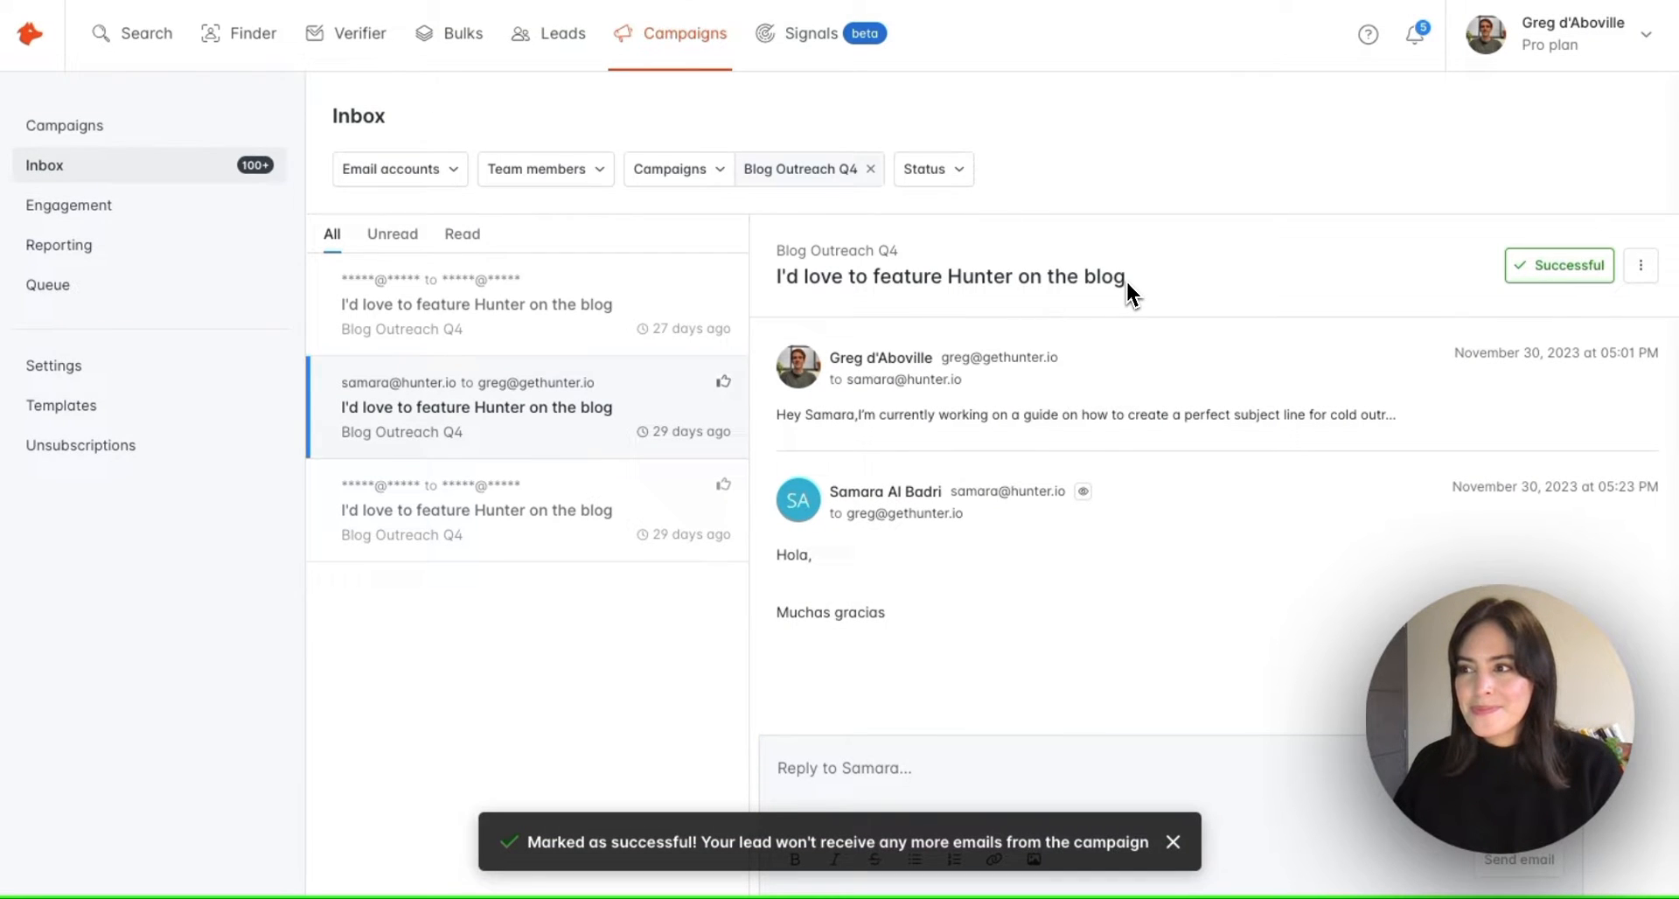
pyautogui.click(1587, 278)
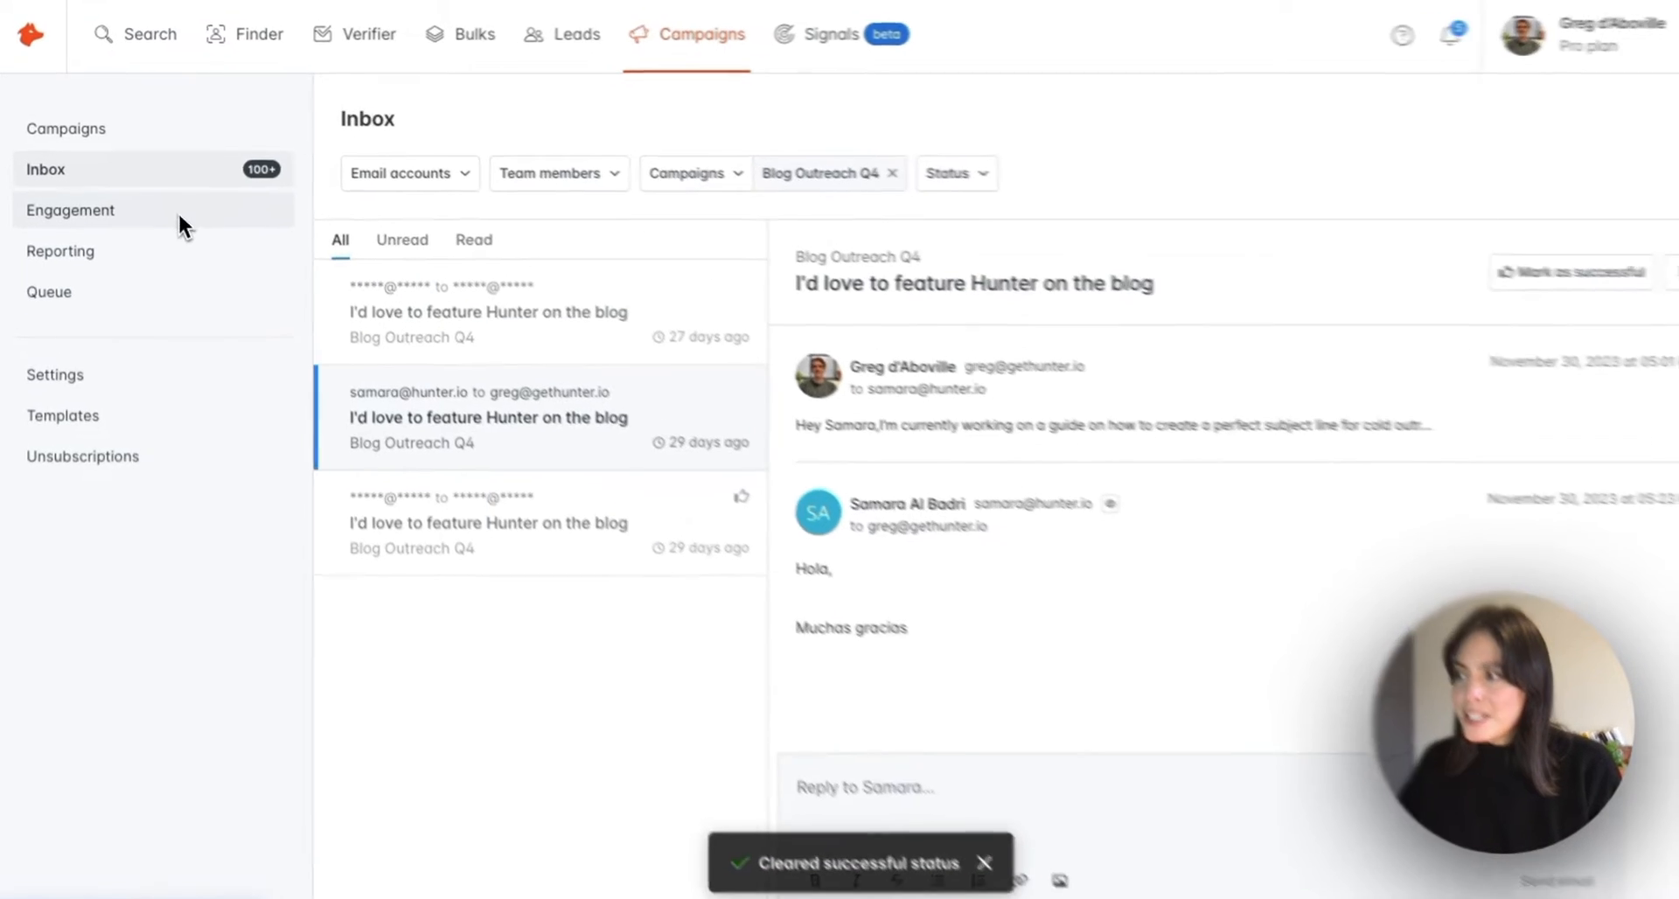
# View Engagement for all 12109 recipients, checking the bulk Actions list and a row's menu
pyautogui.click(178, 215)
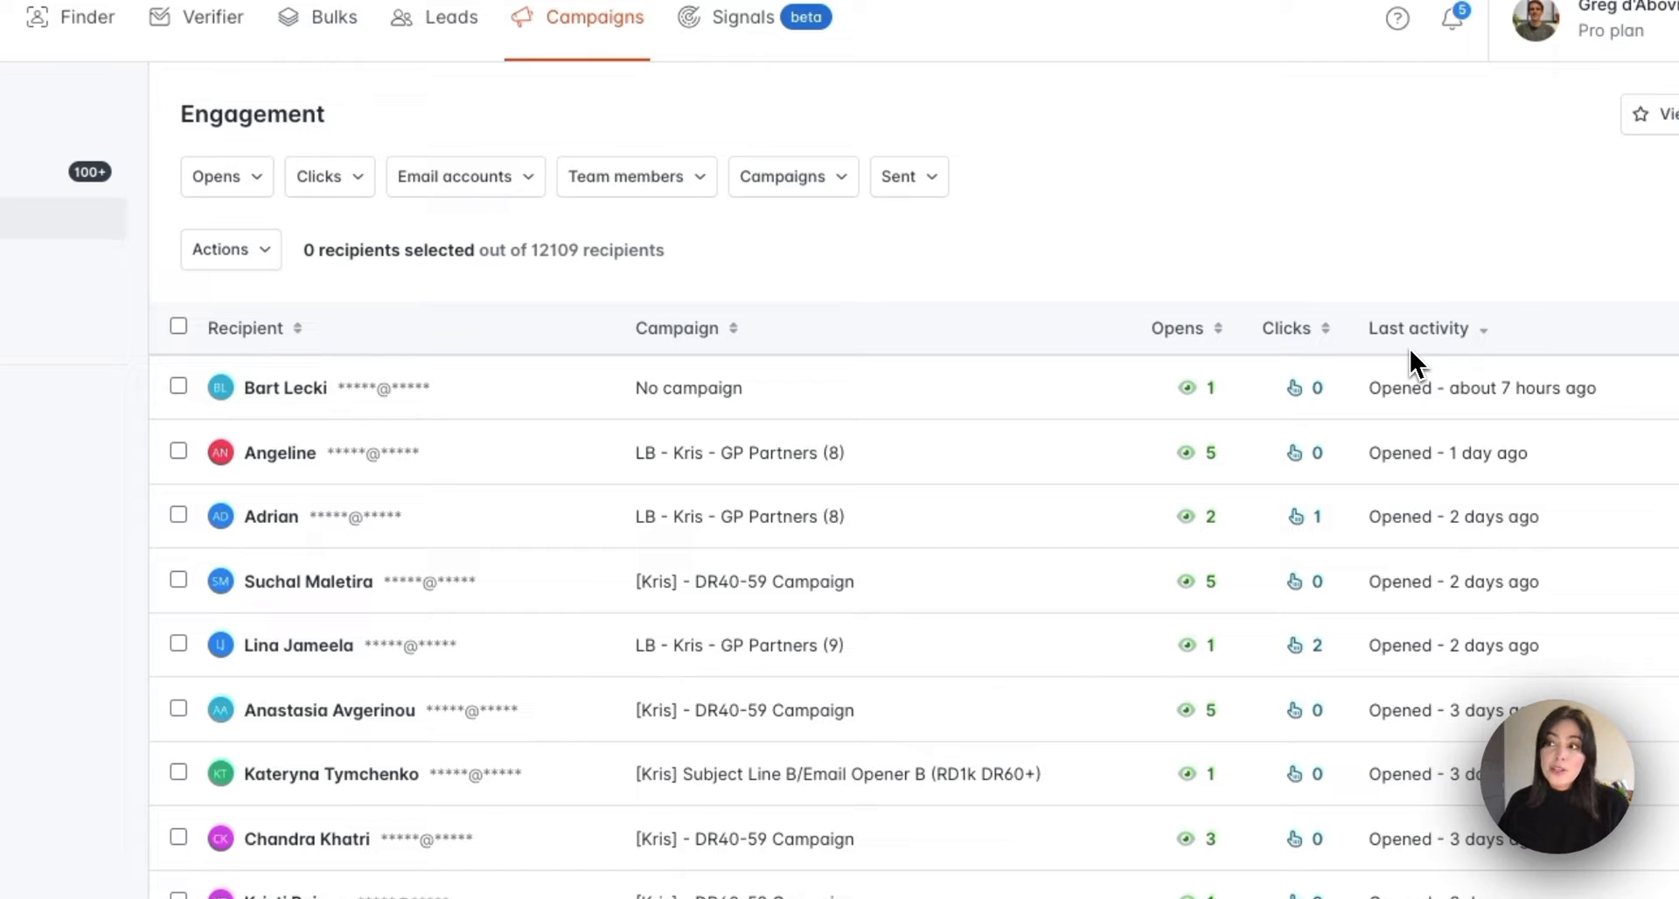
pyautogui.click(446, 262)
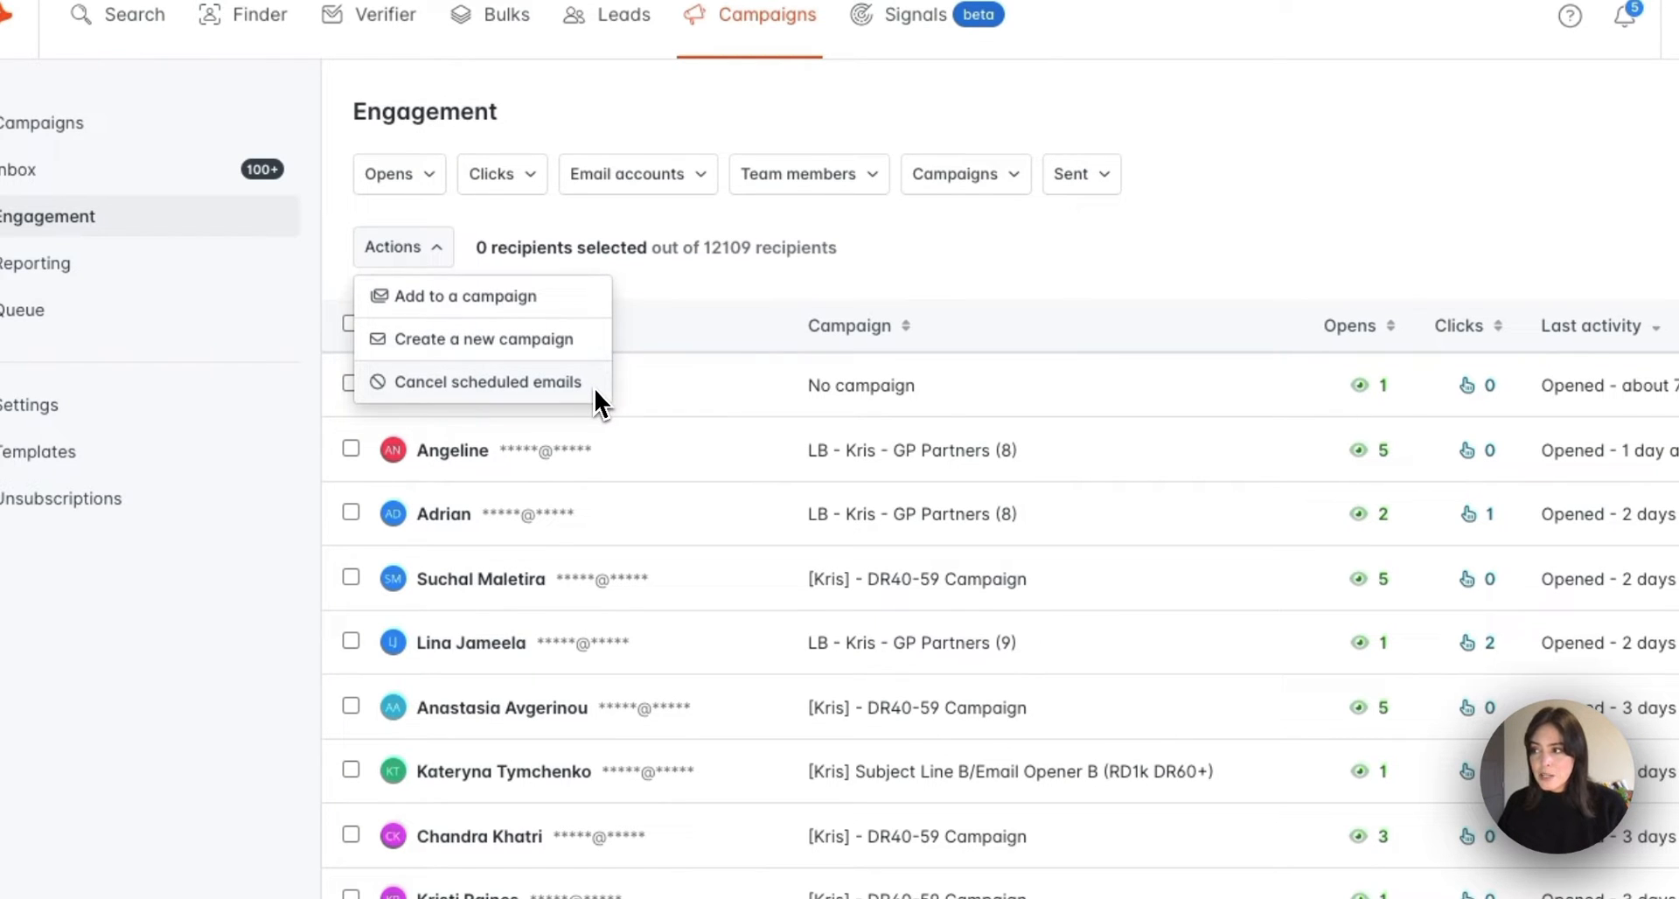
pyautogui.click(708, 295)
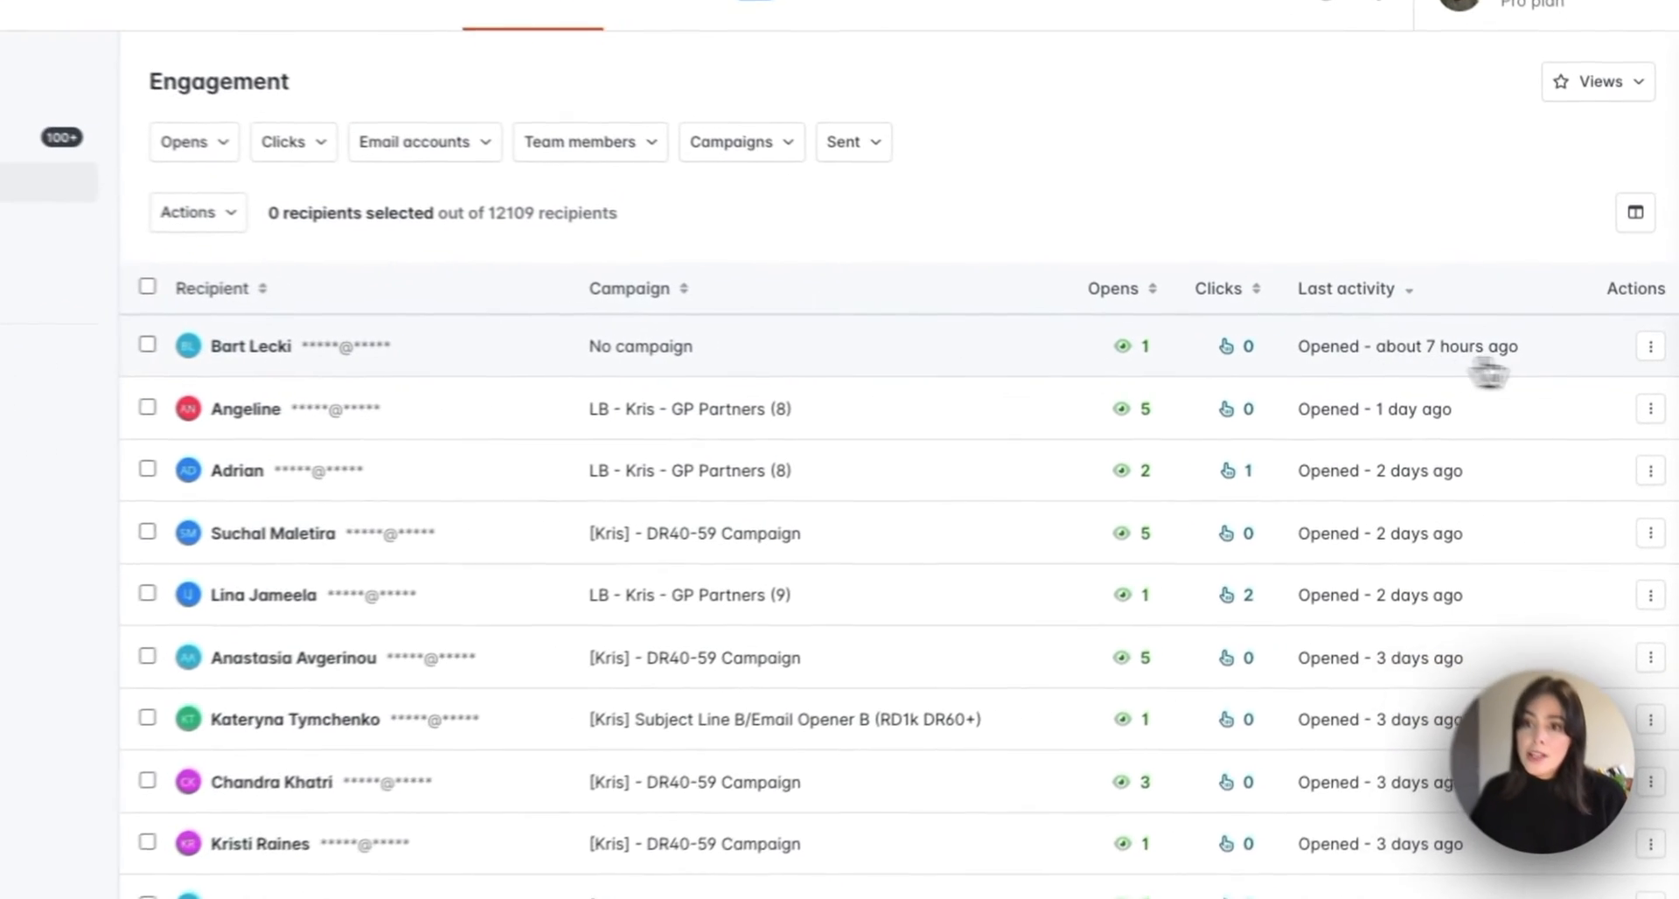
pyautogui.click(1650, 347)
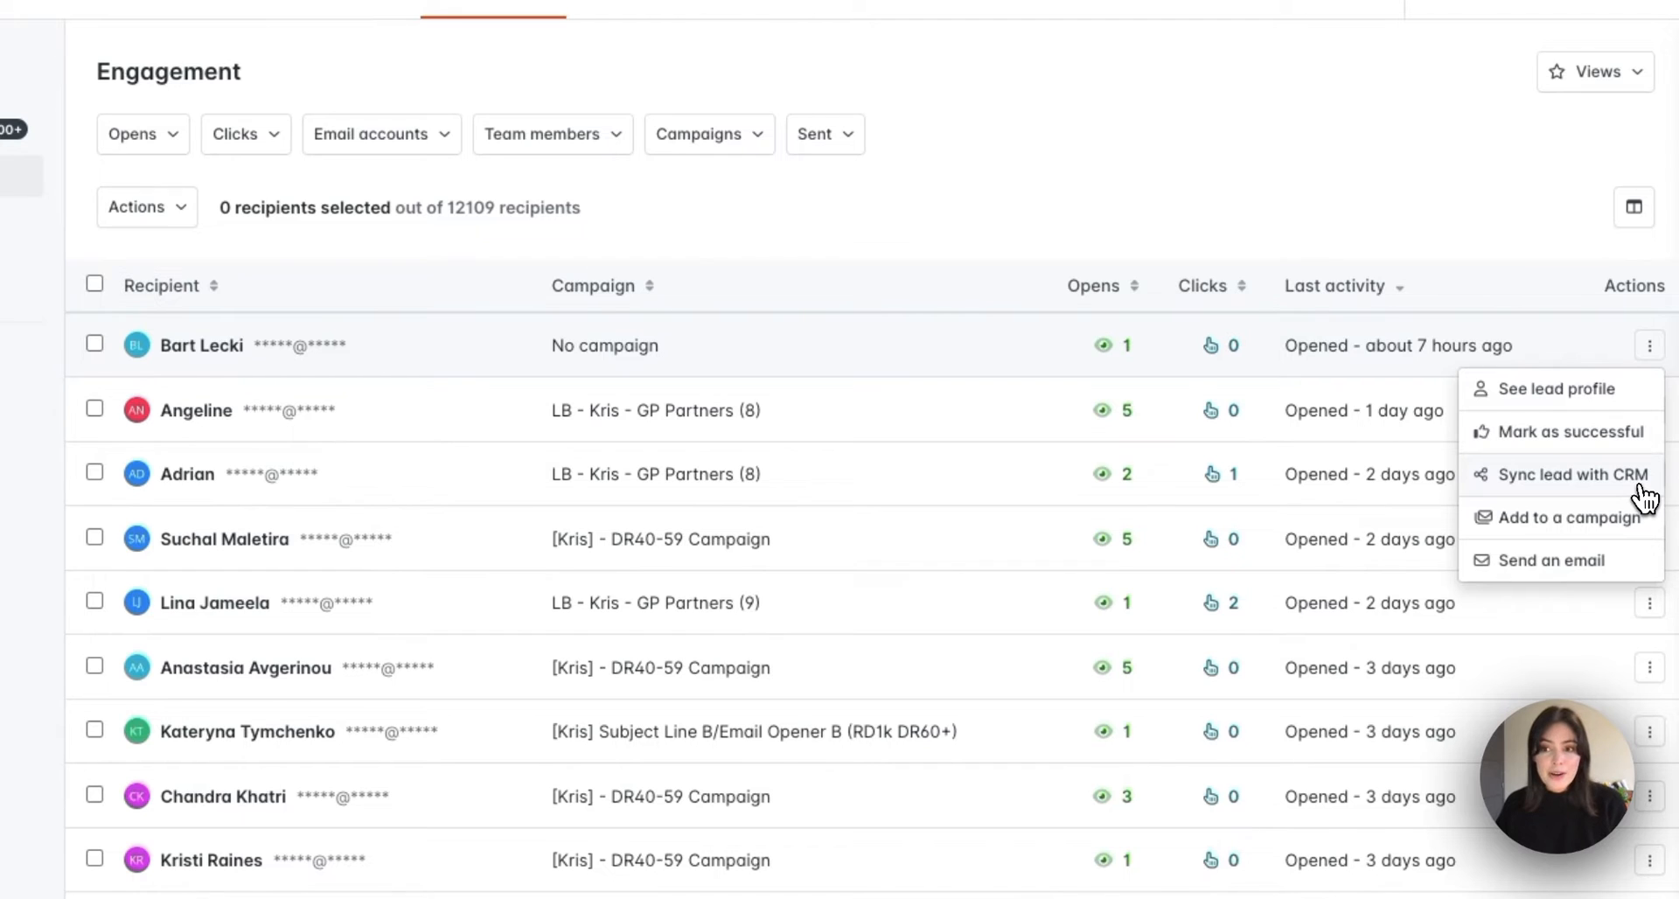
pyautogui.click(1558, 290)
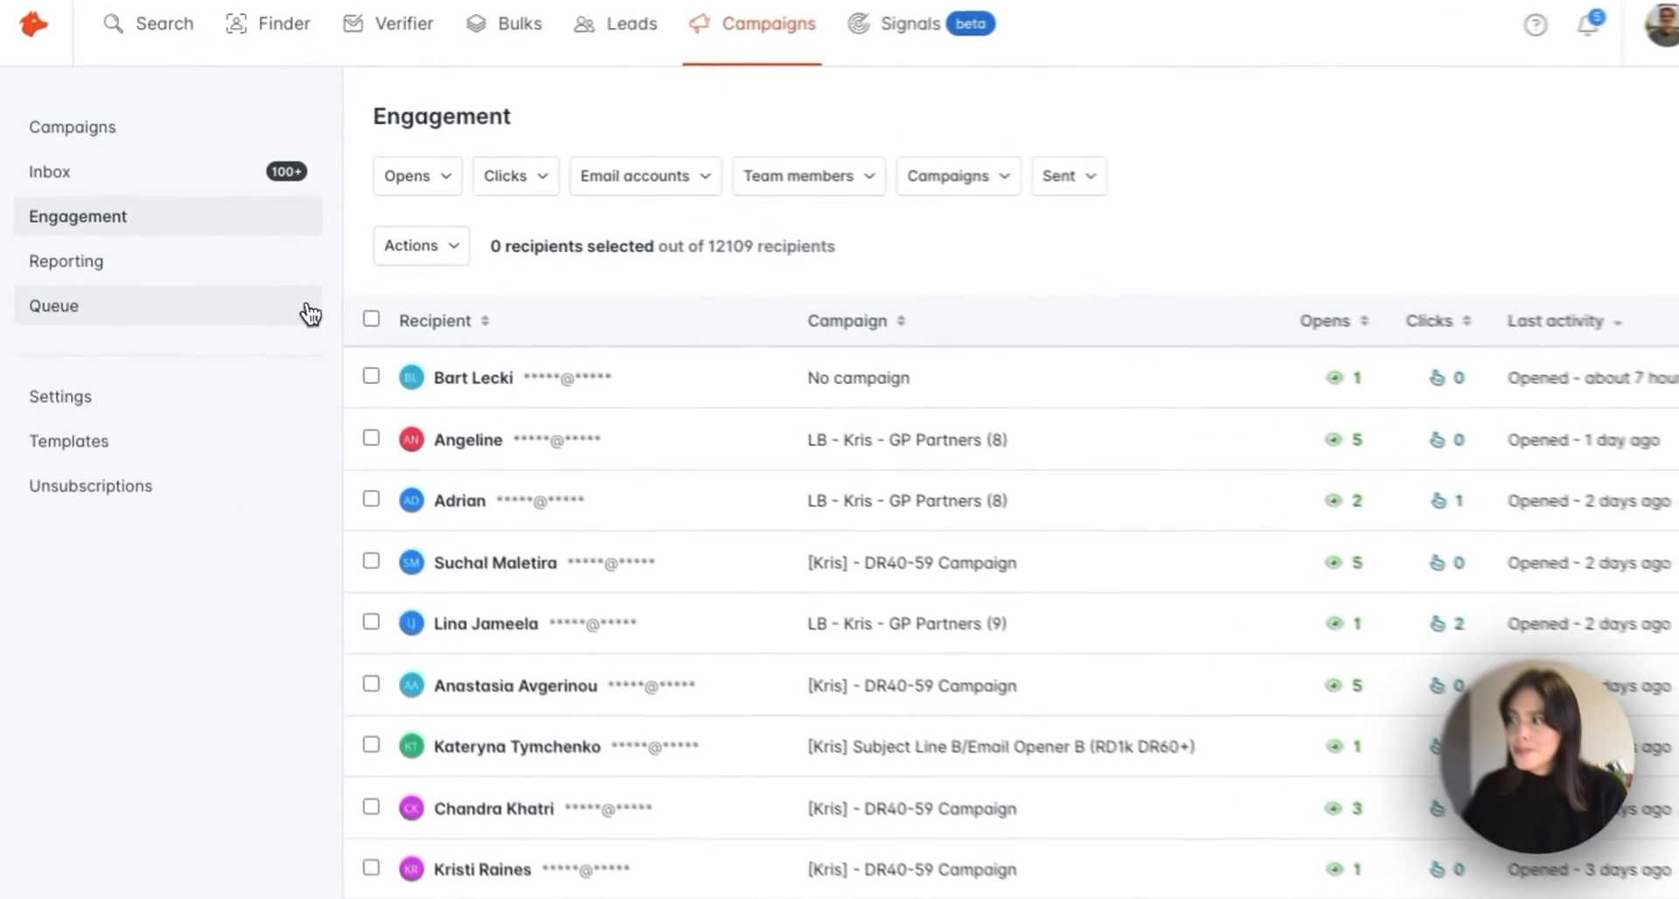
# Open the Queue and look through the pending Scheduled Emails list
pyautogui.click(324, 325)
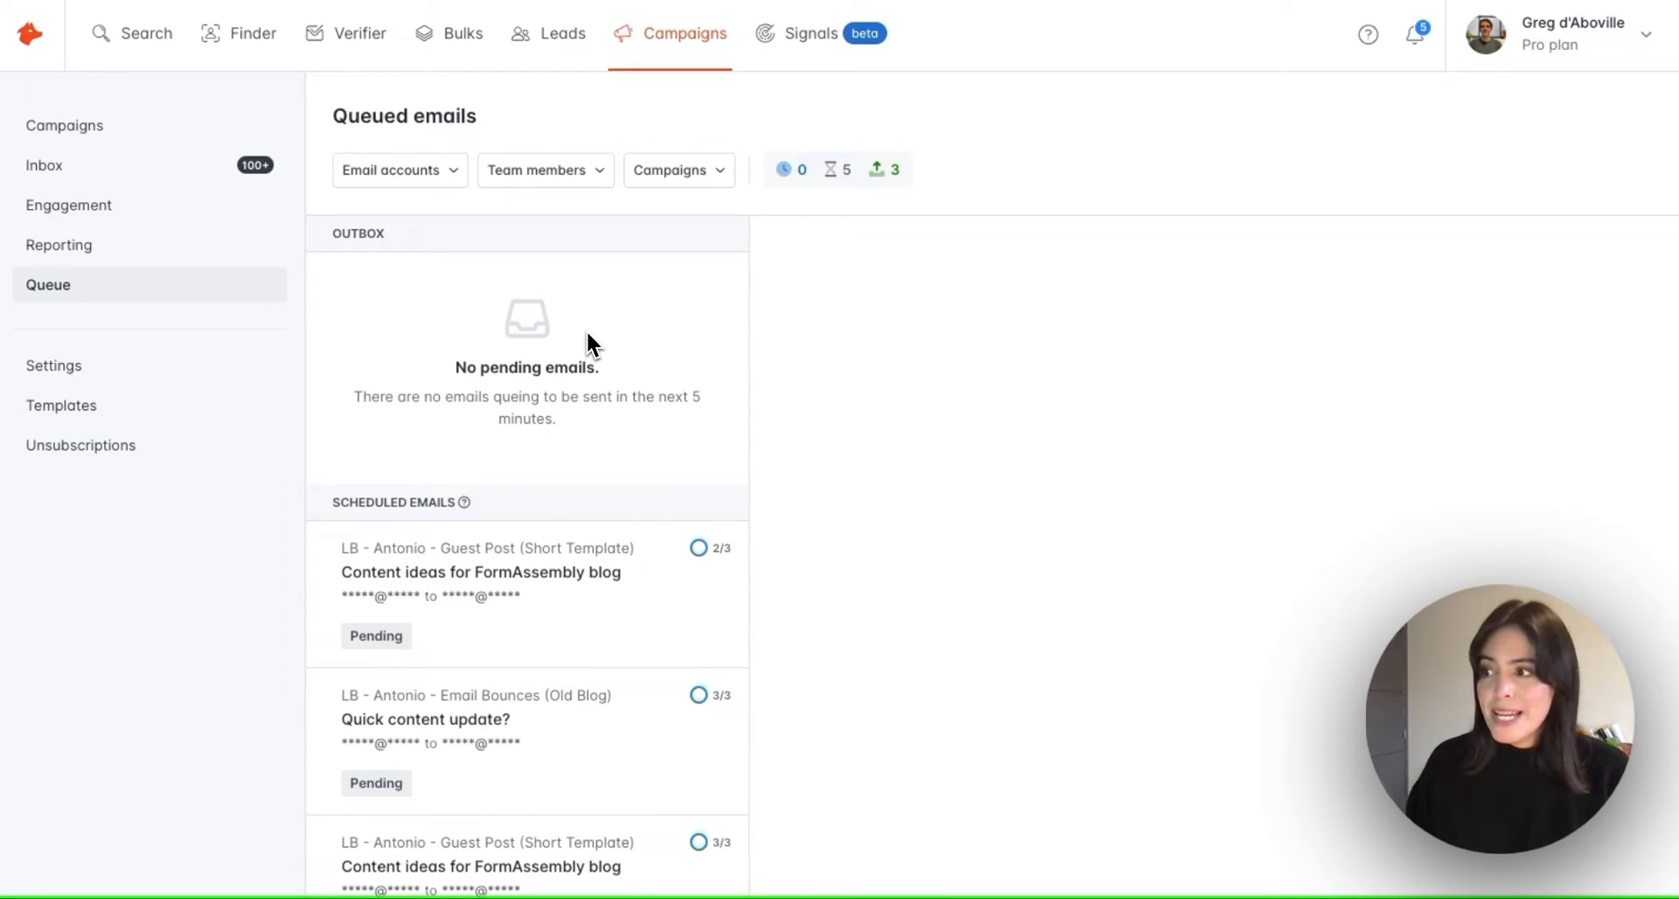
pyautogui.scroll(-3, 611, 314)
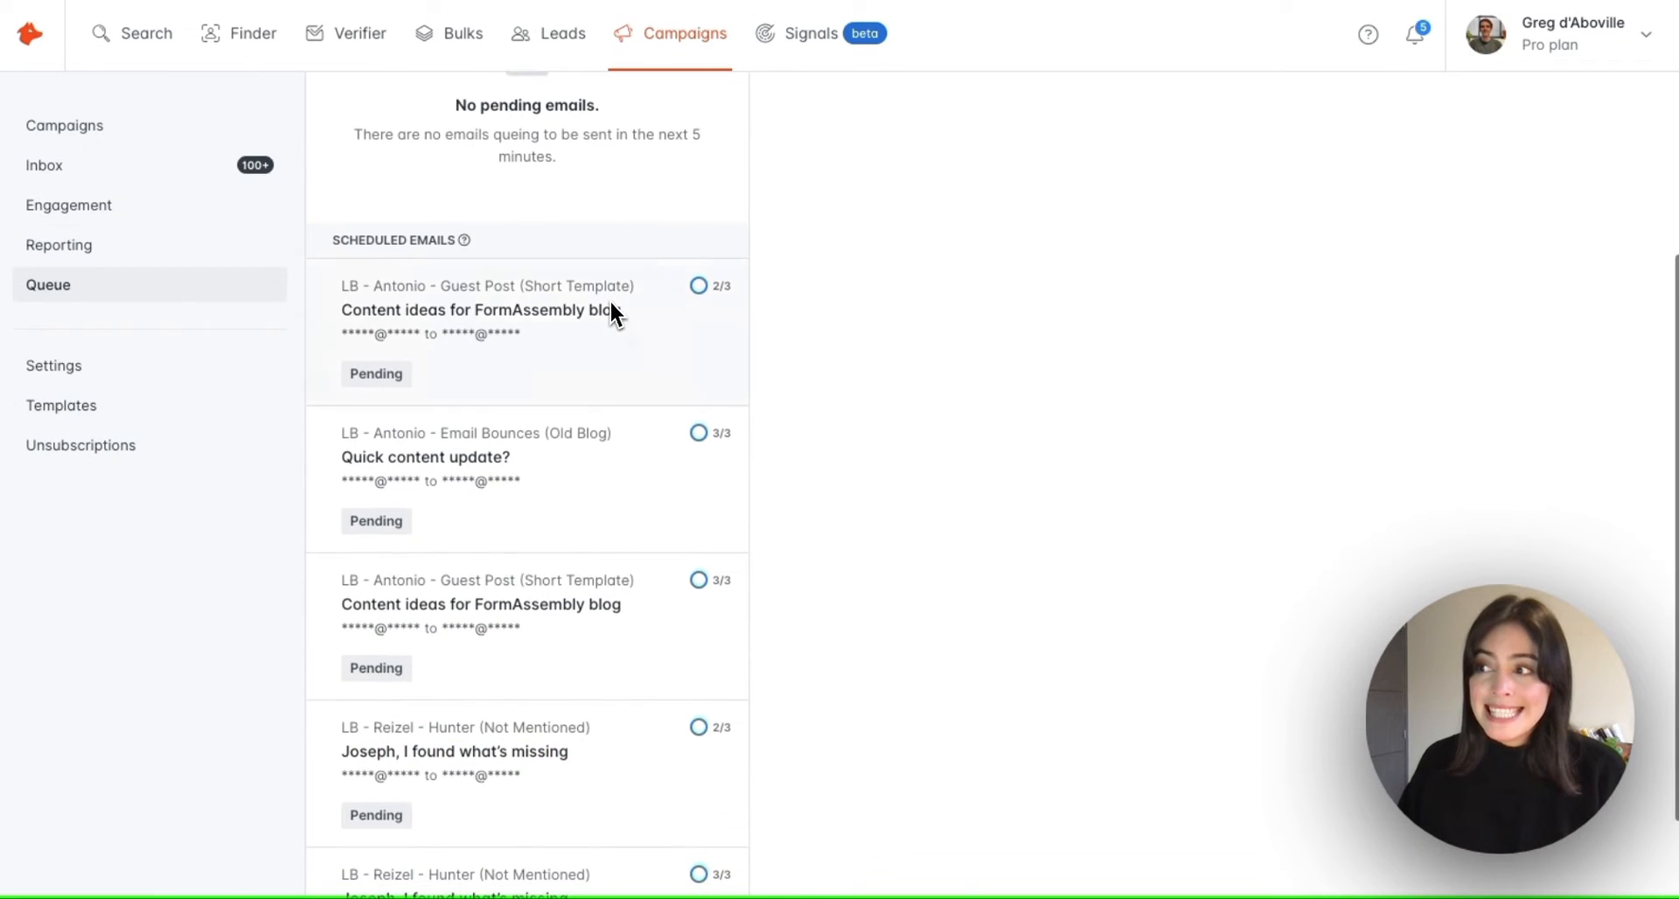
pyautogui.scroll(-1, 612, 313)
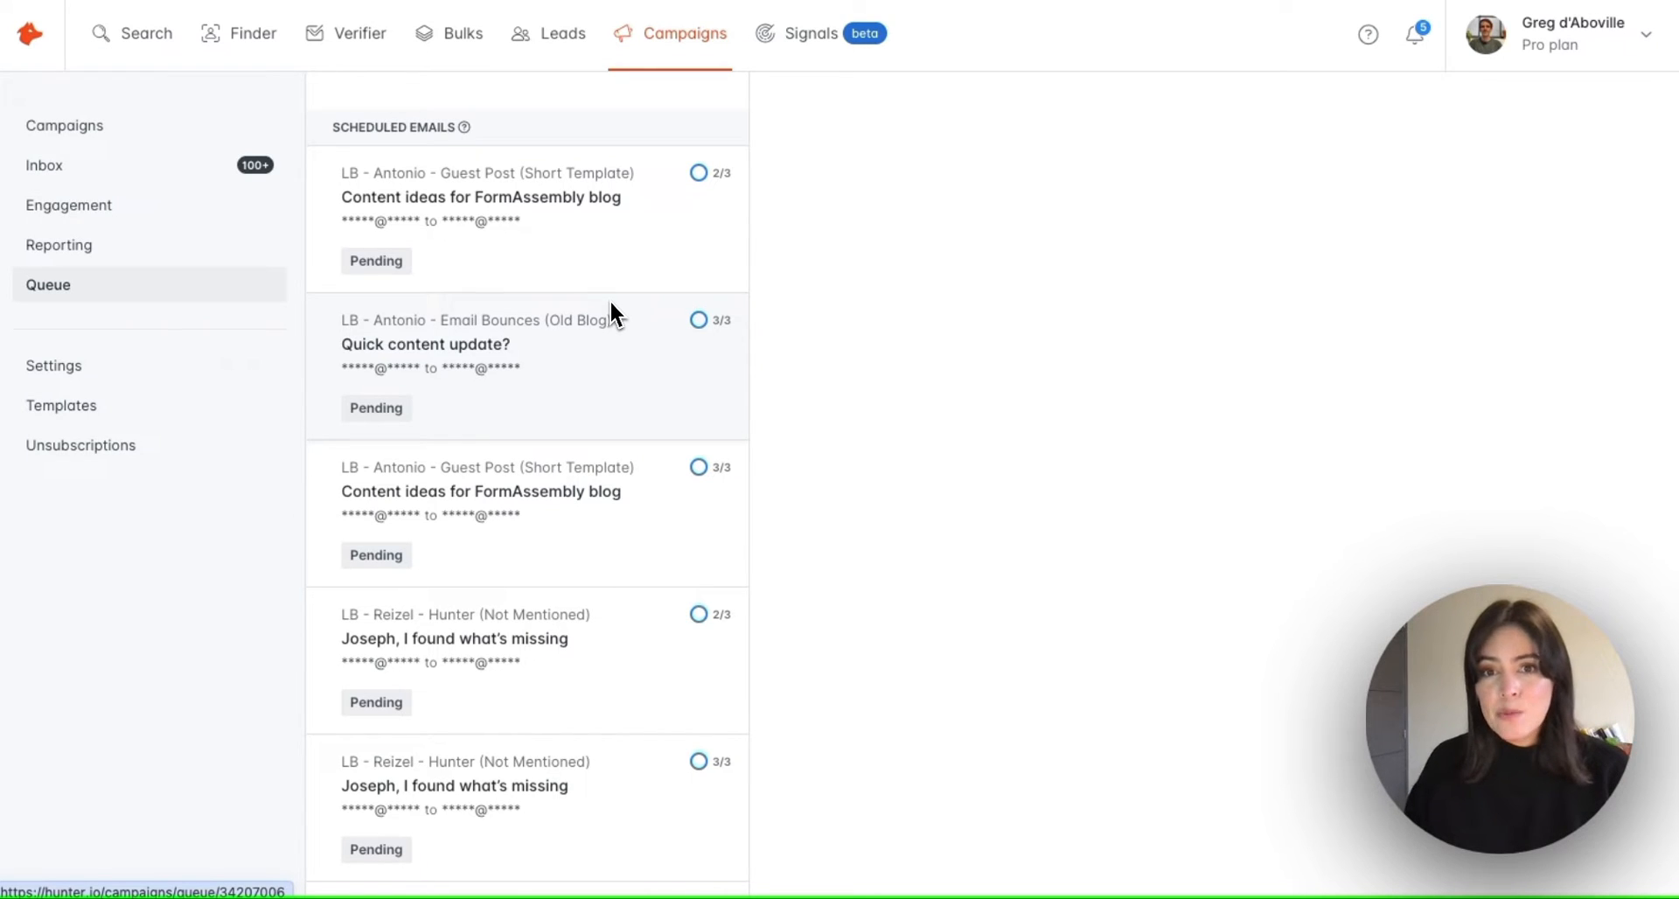
pyautogui.scroll(4, 611, 299)
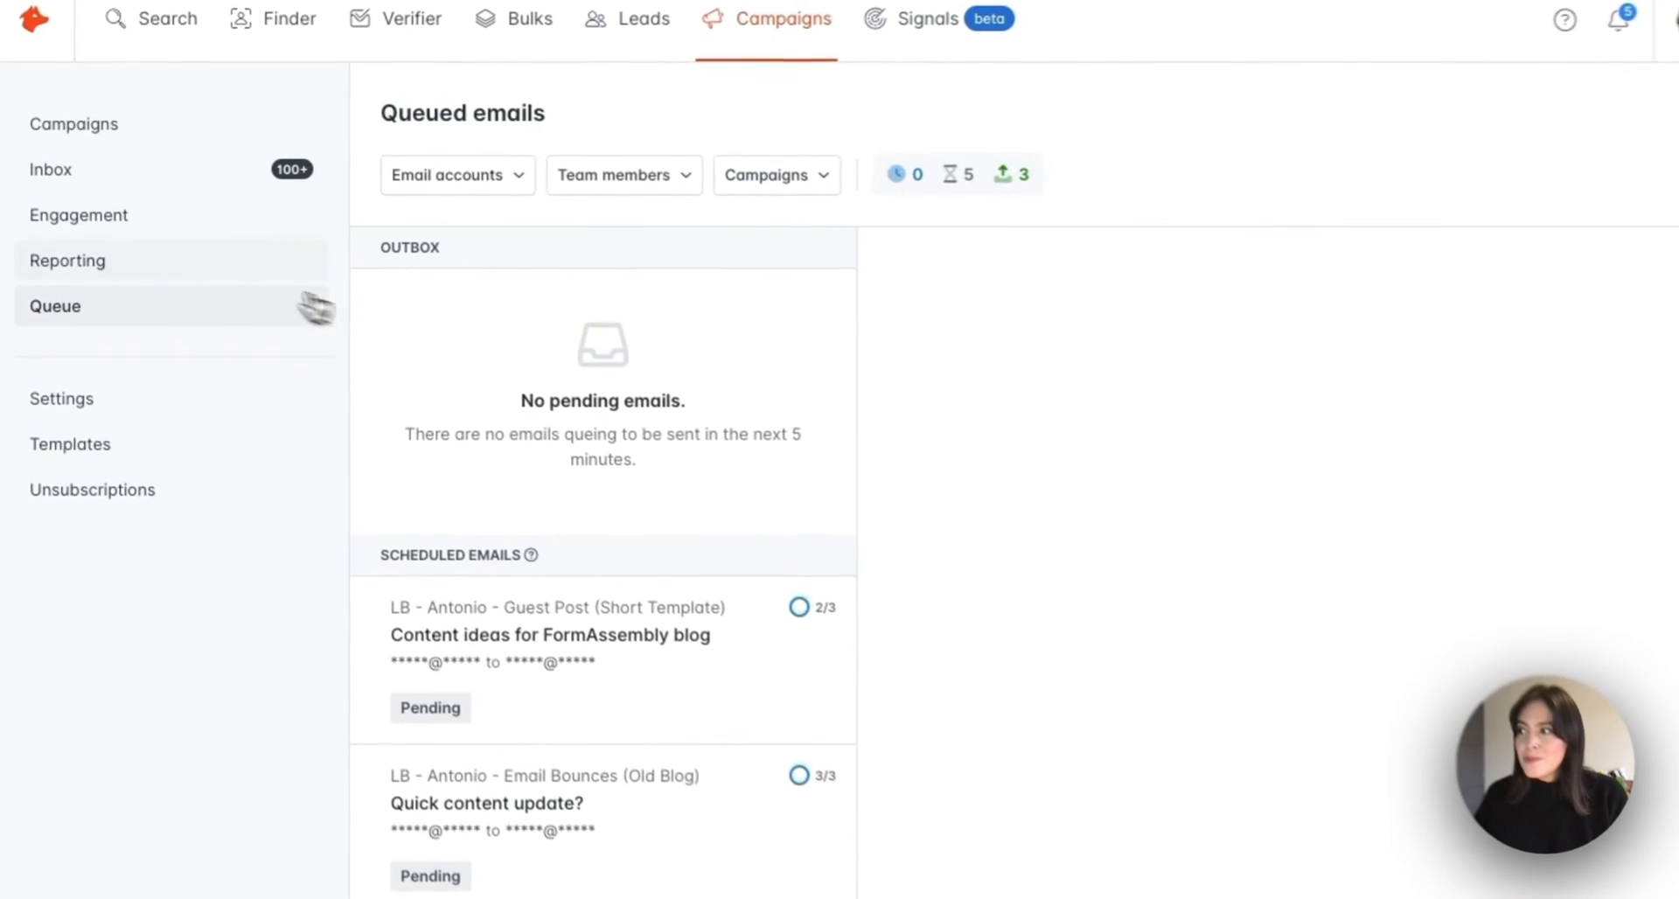
# Open Reporting and scroll to the last-7-days chart and Top campaigns panel
pyautogui.click(229, 282)
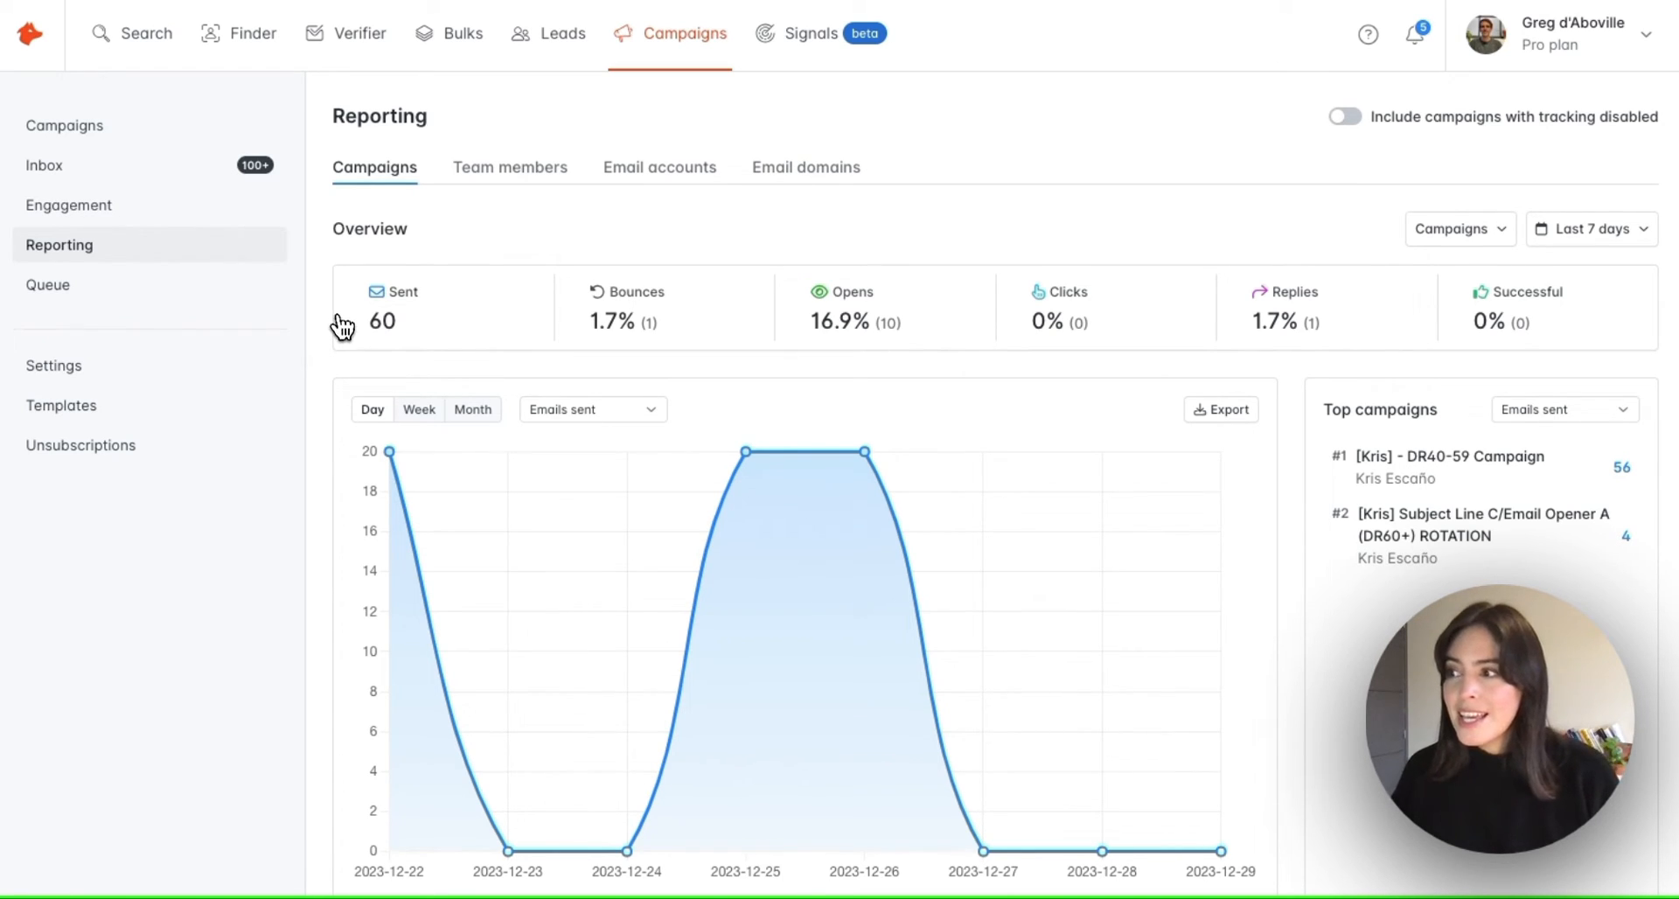
pyautogui.scroll(-2, 341, 326)
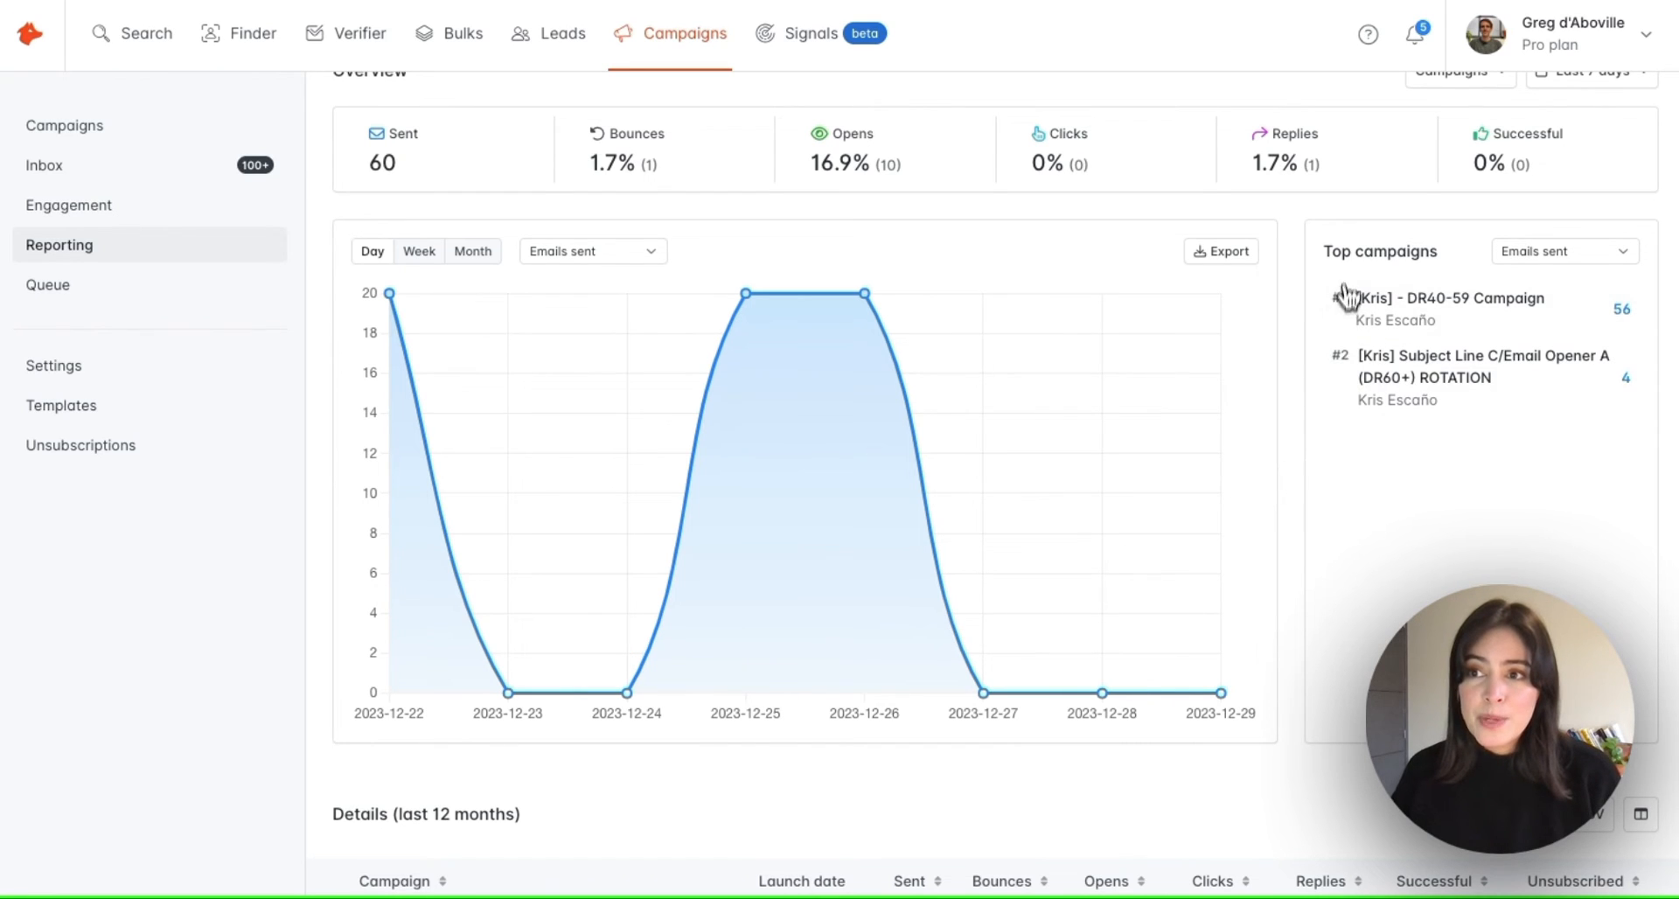
pyautogui.scroll(-1, 1338, 267)
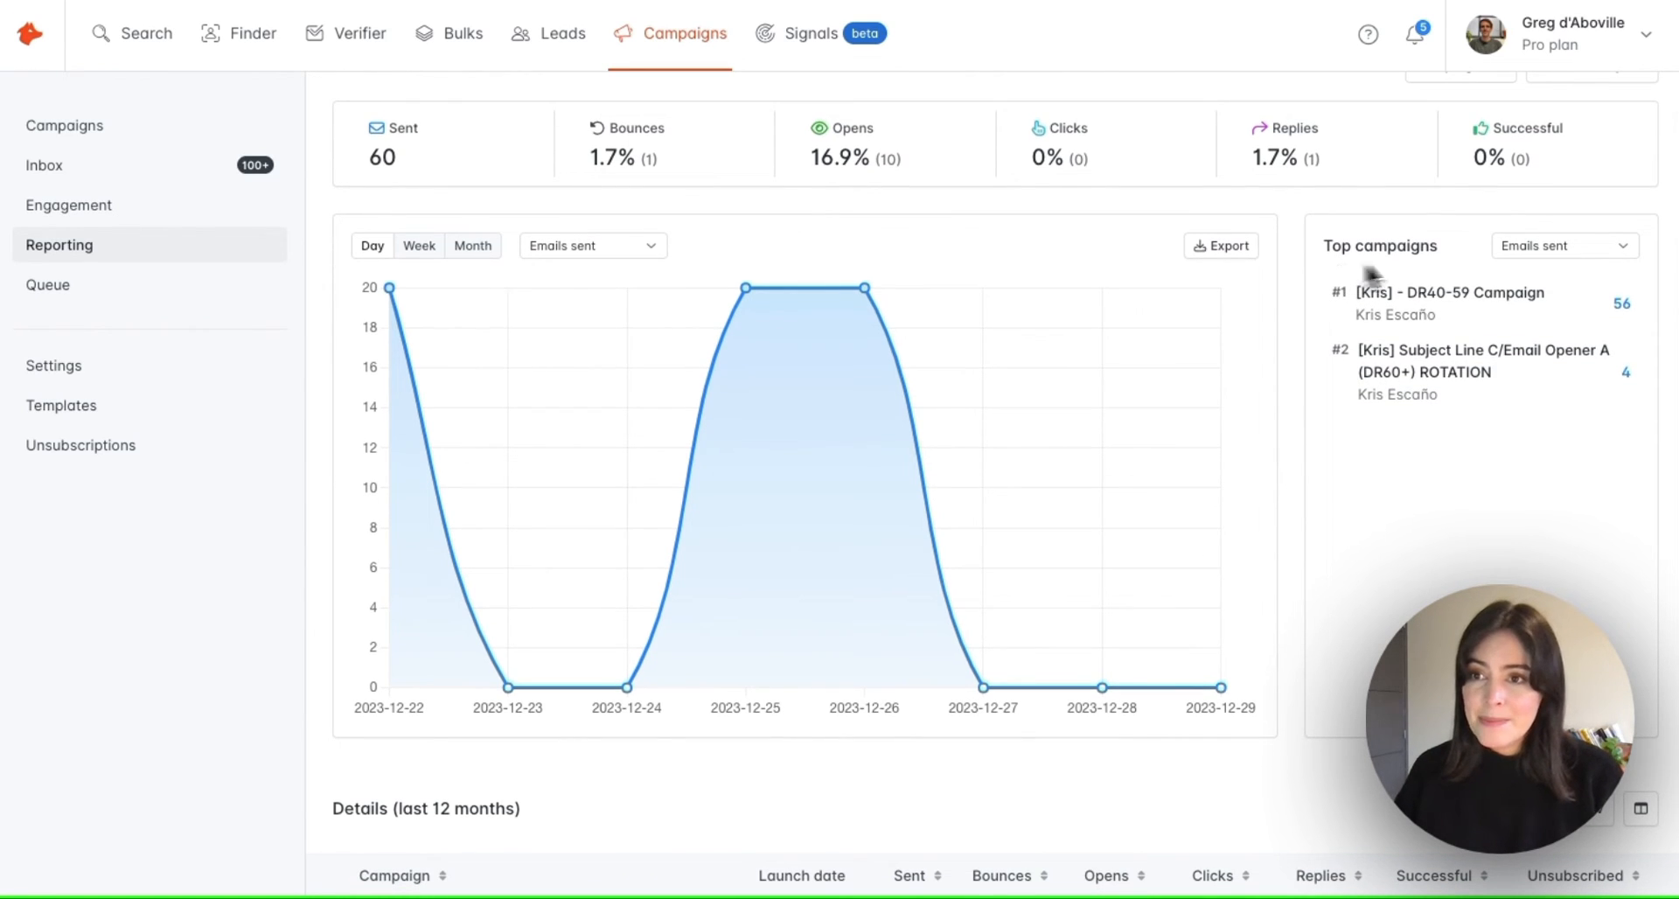
# Rank Top campaigns by Emails opened, then scroll down to the 12-month Details table
pyautogui.click(1545, 254)
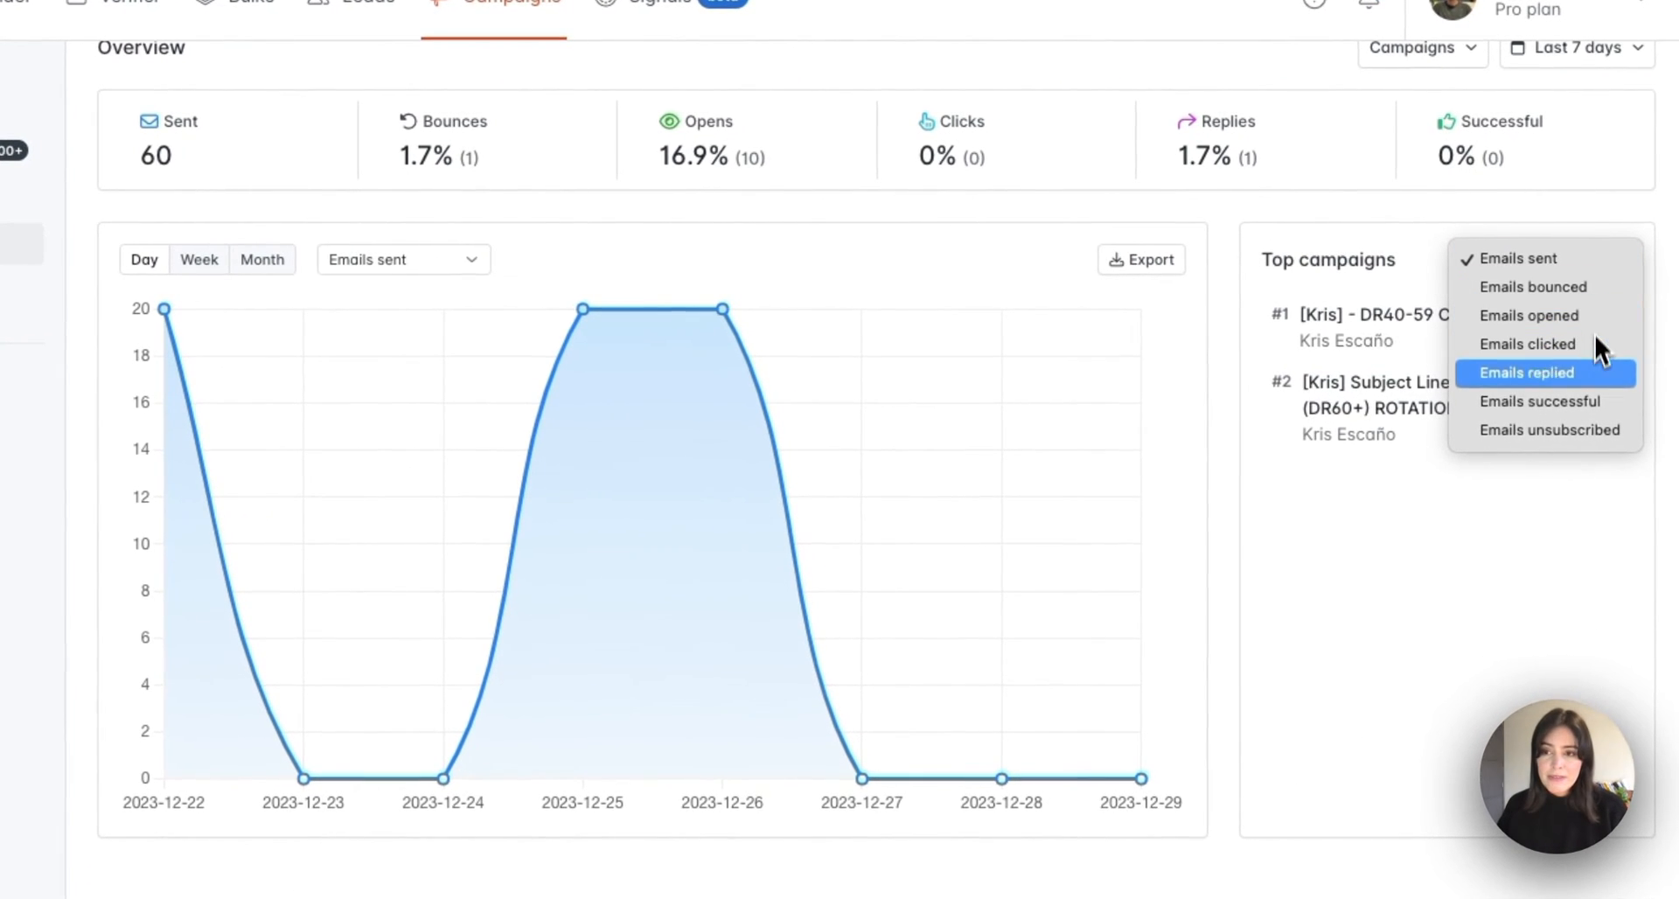
pyautogui.click(1582, 321)
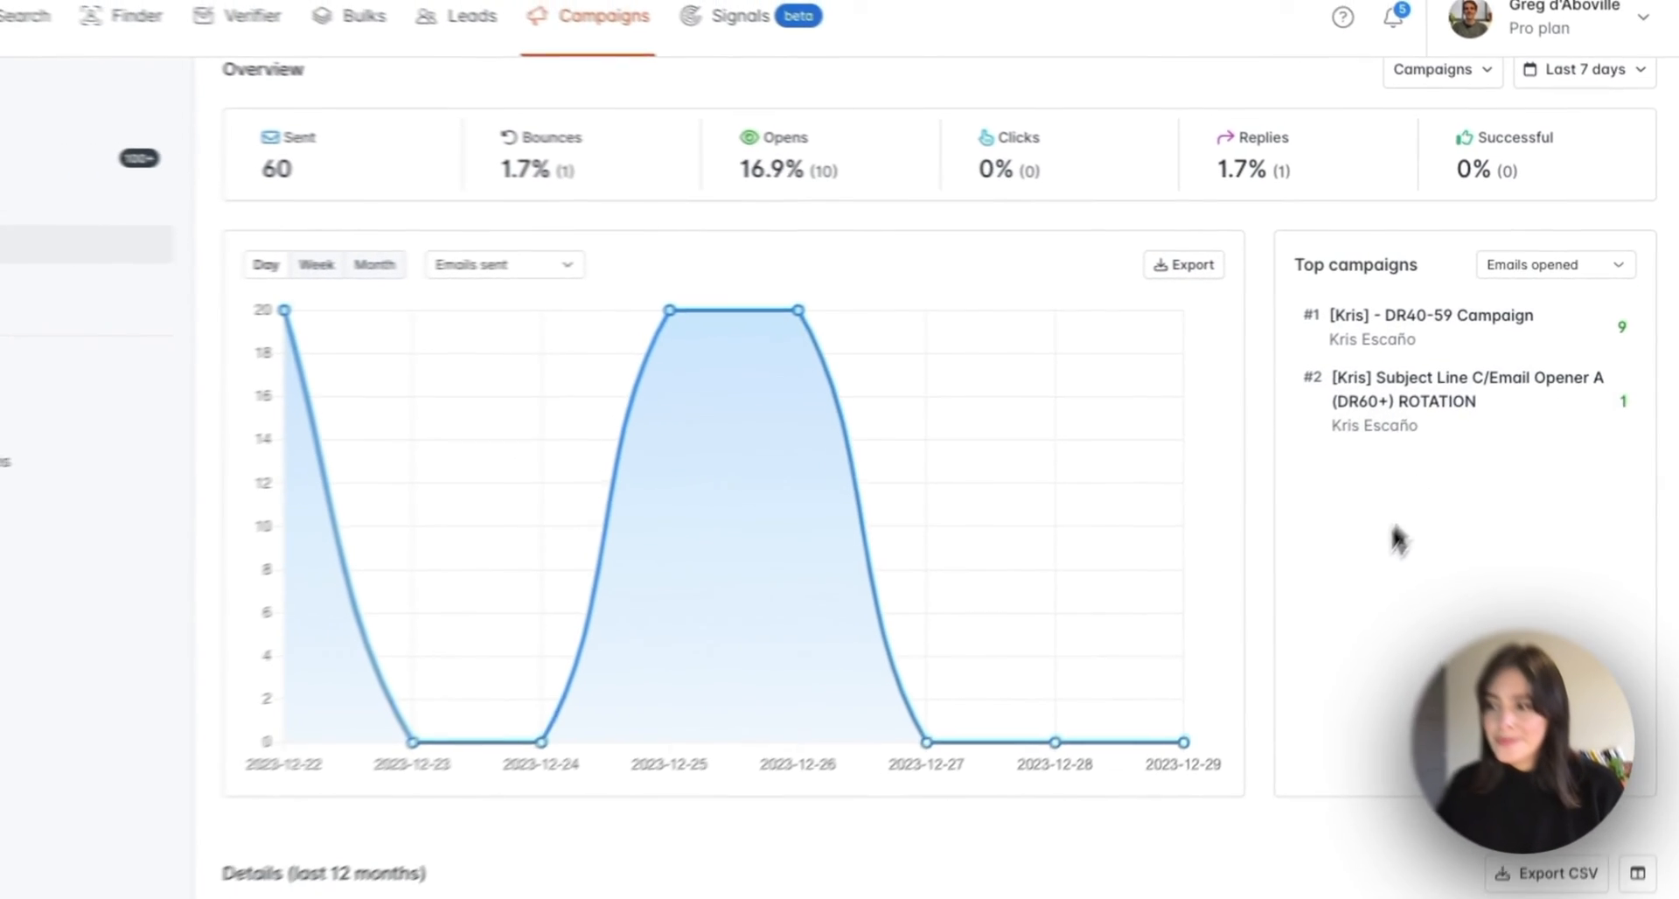
pyautogui.scroll(-6, 1362, 598)
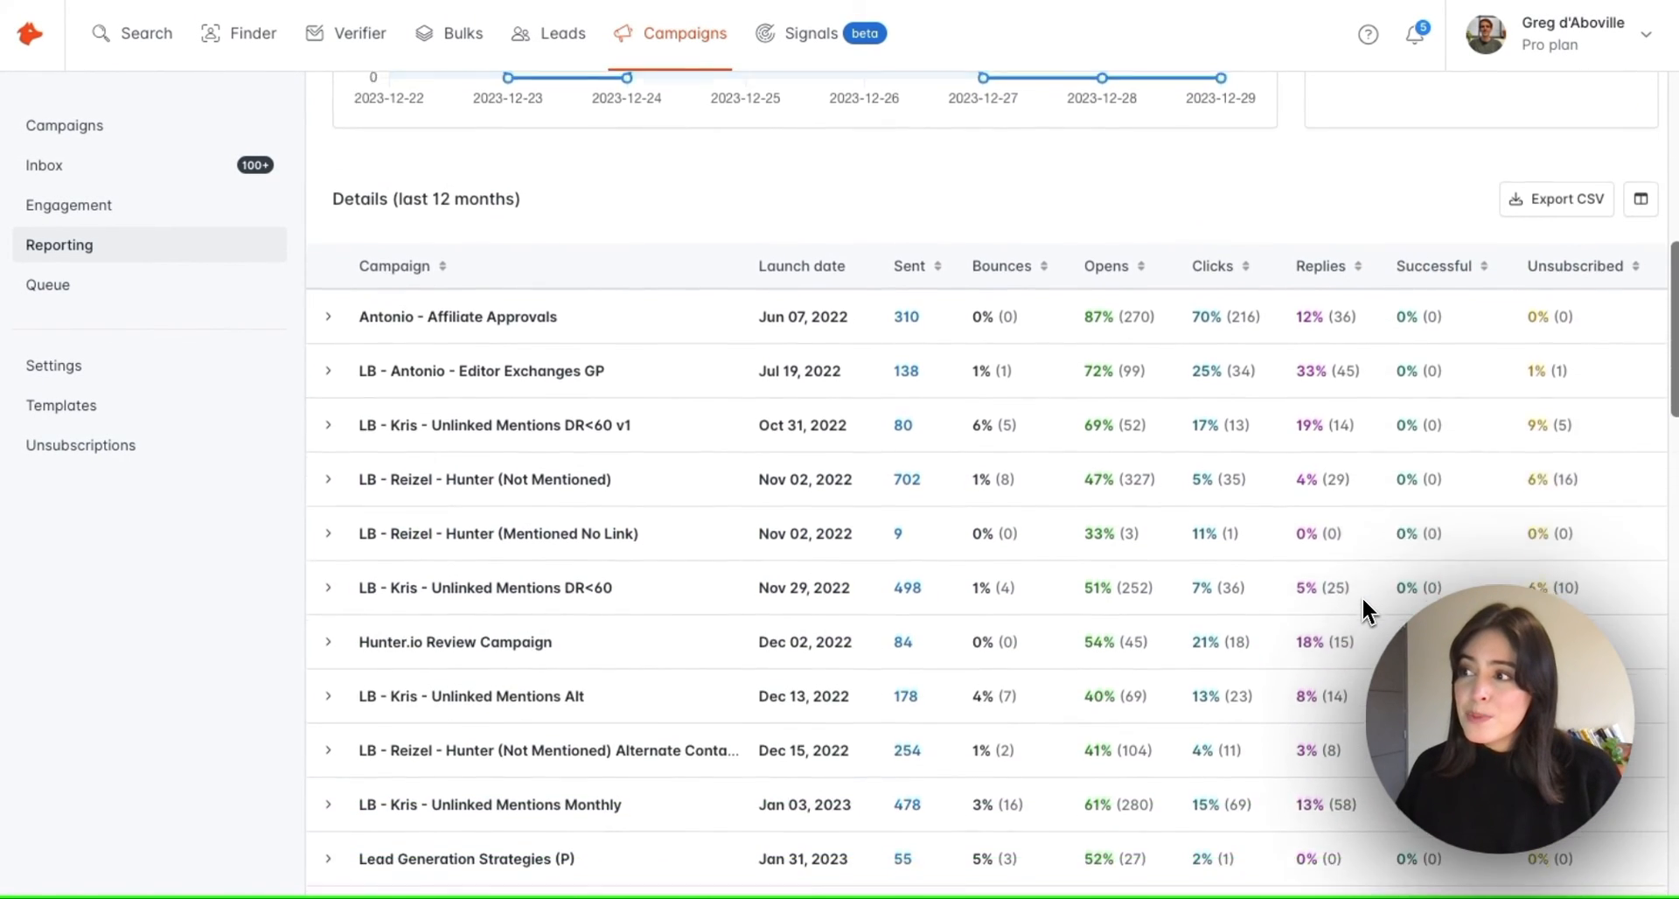
pyautogui.scroll(-2, 1362, 596)
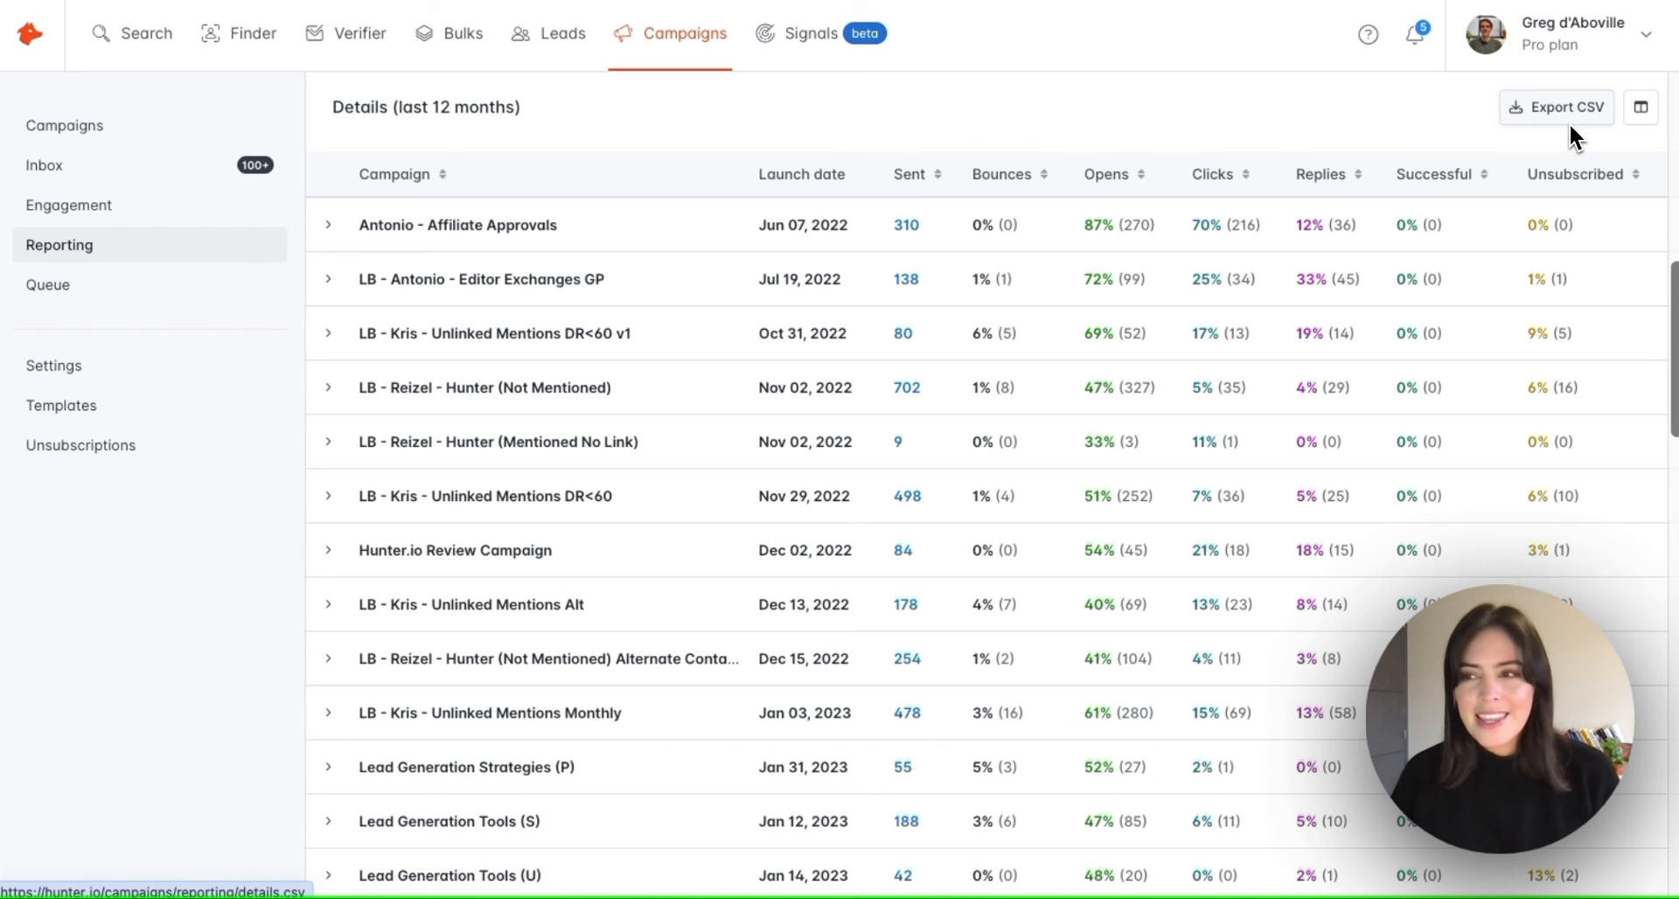
# Show the 'Campaigns (part 1)' help article with the support chat panel open
pyautogui.scroll(1, 1493, 160)
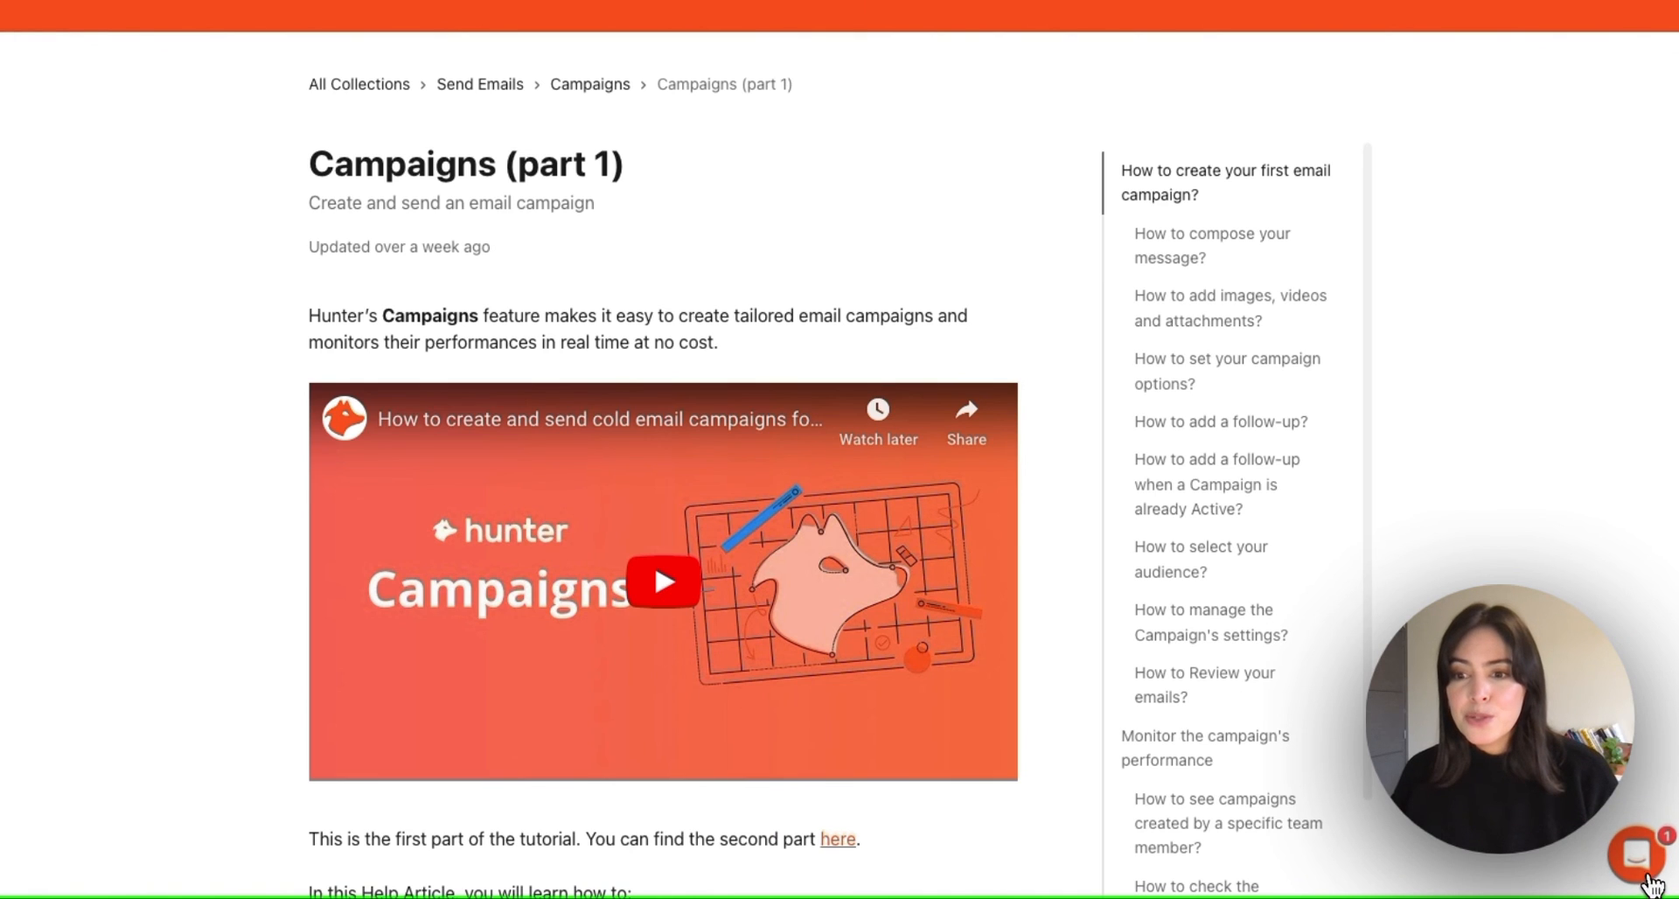
pyautogui.click(1653, 885)
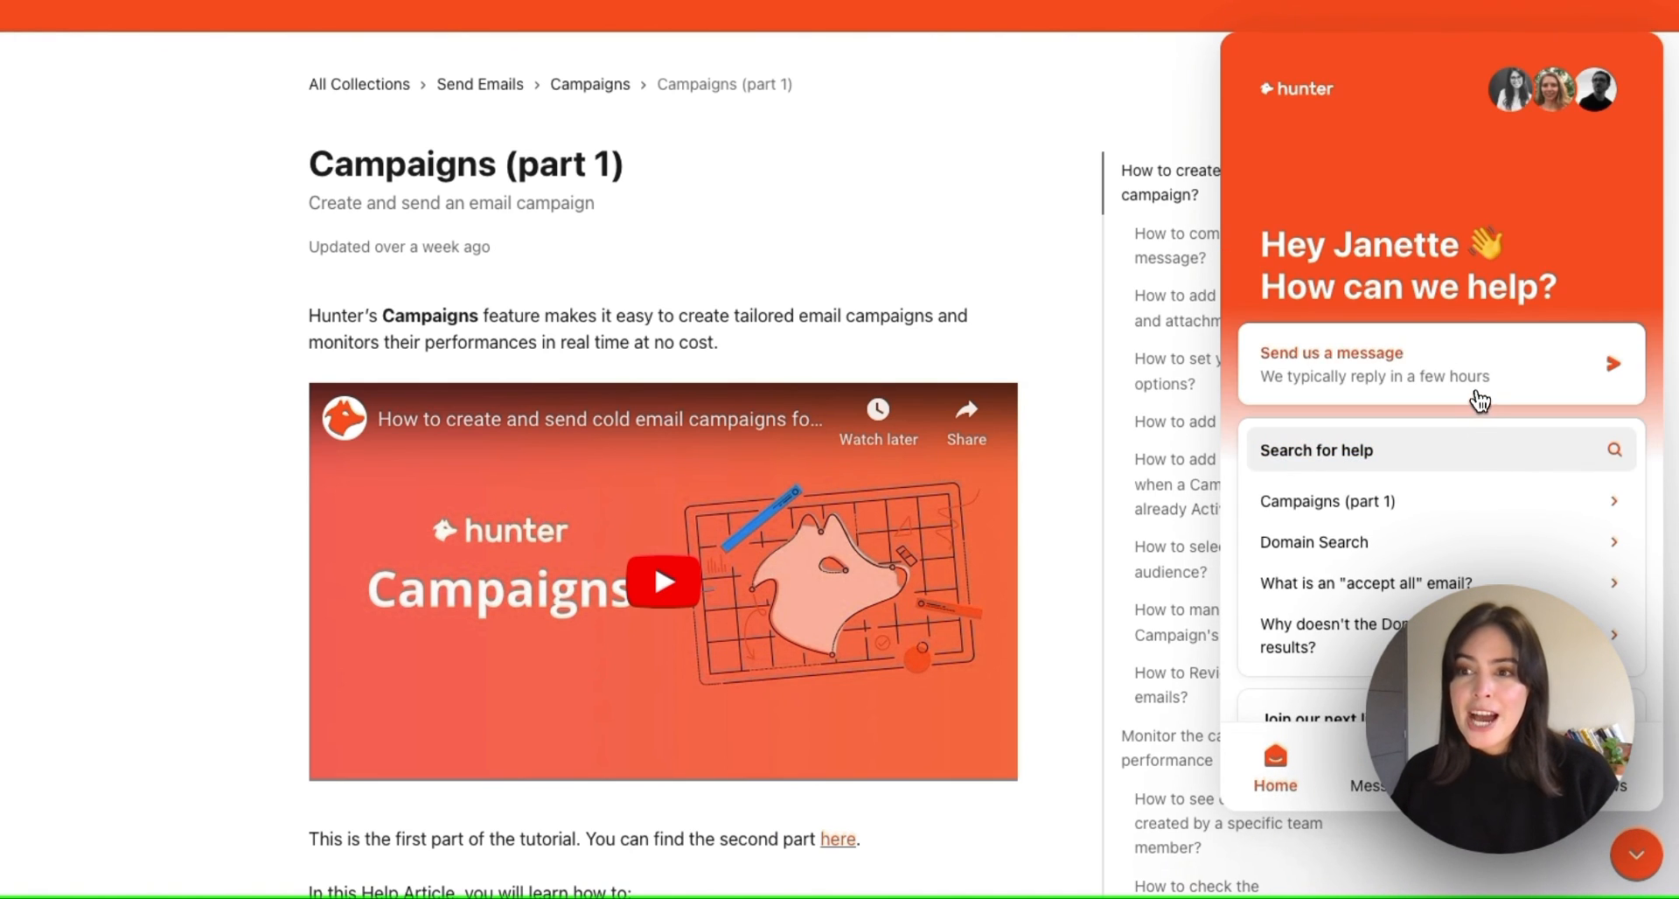